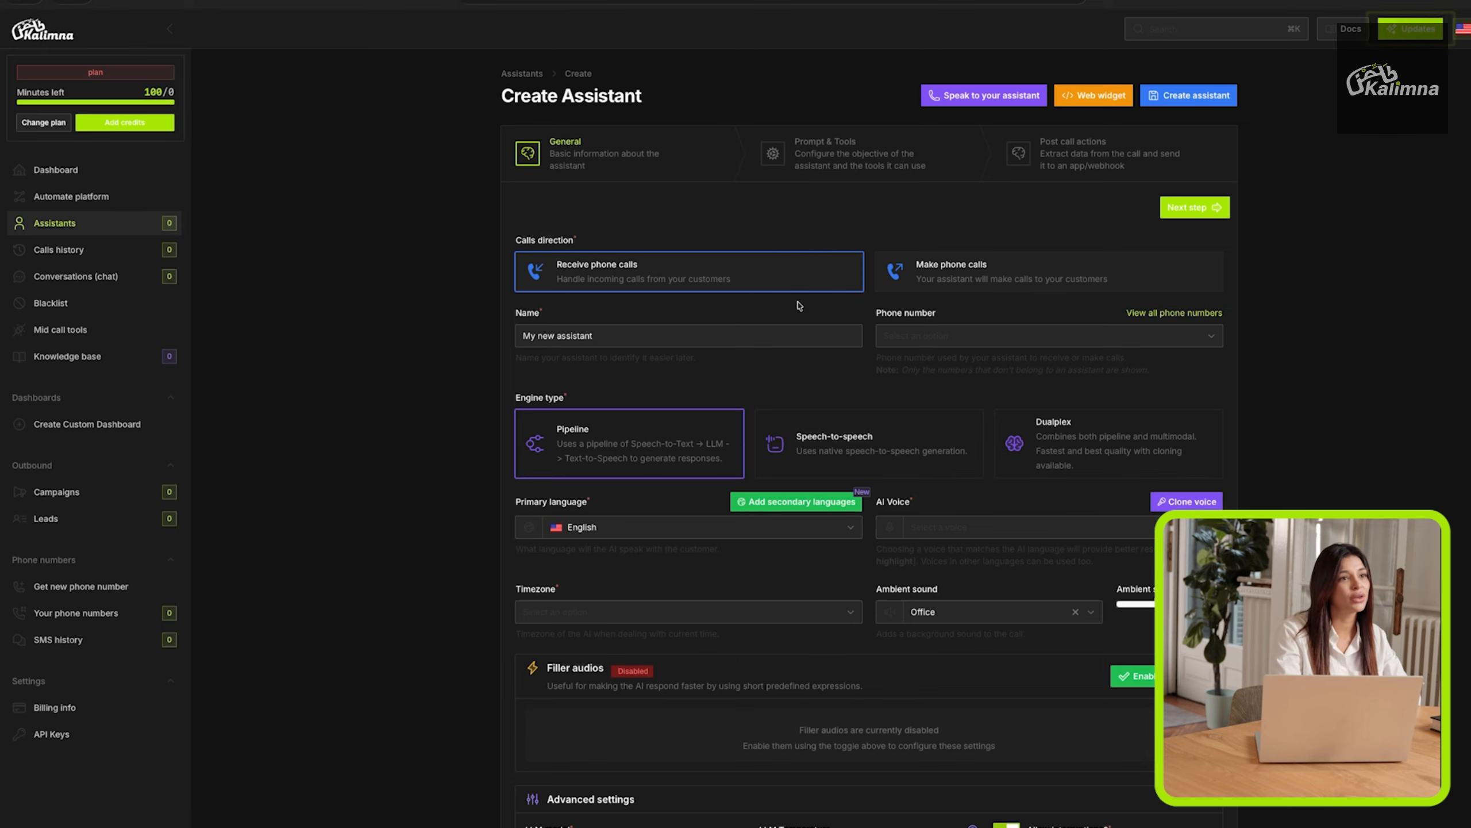
Inspect the assistant's name field and check the available phone number choices.
left_click(752, 338)
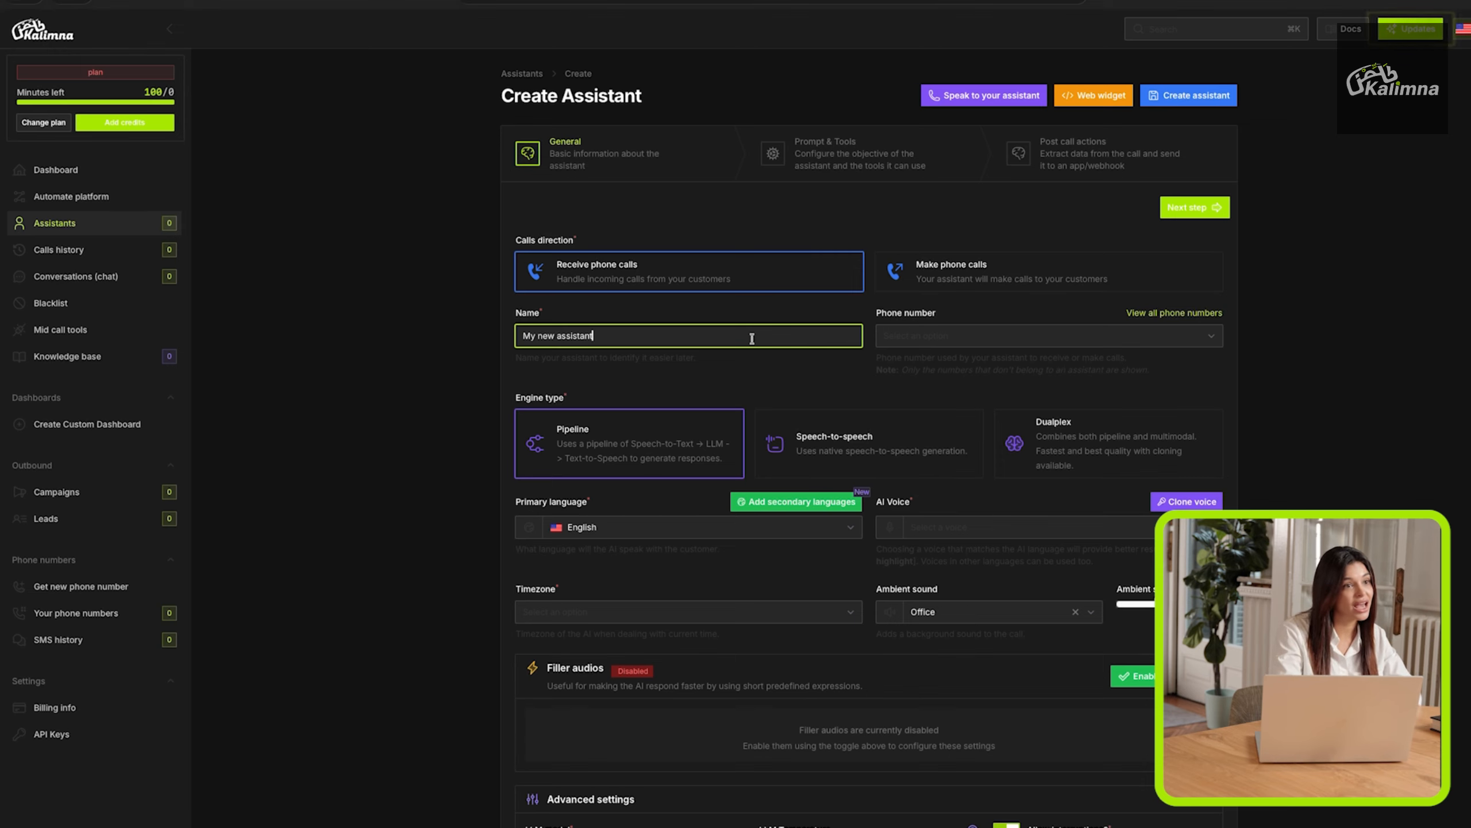
left_click(772, 362)
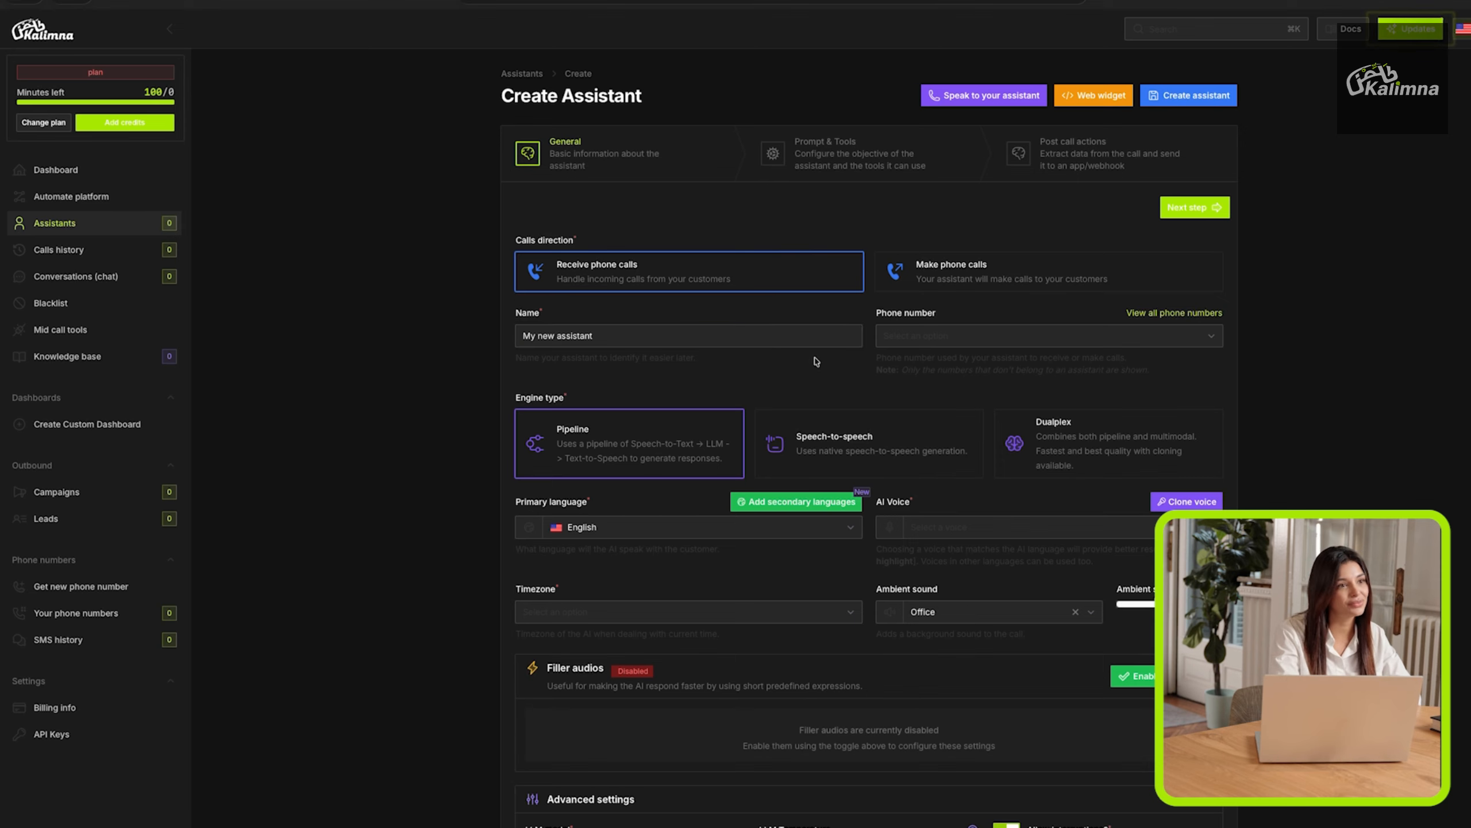
left_click(917, 345)
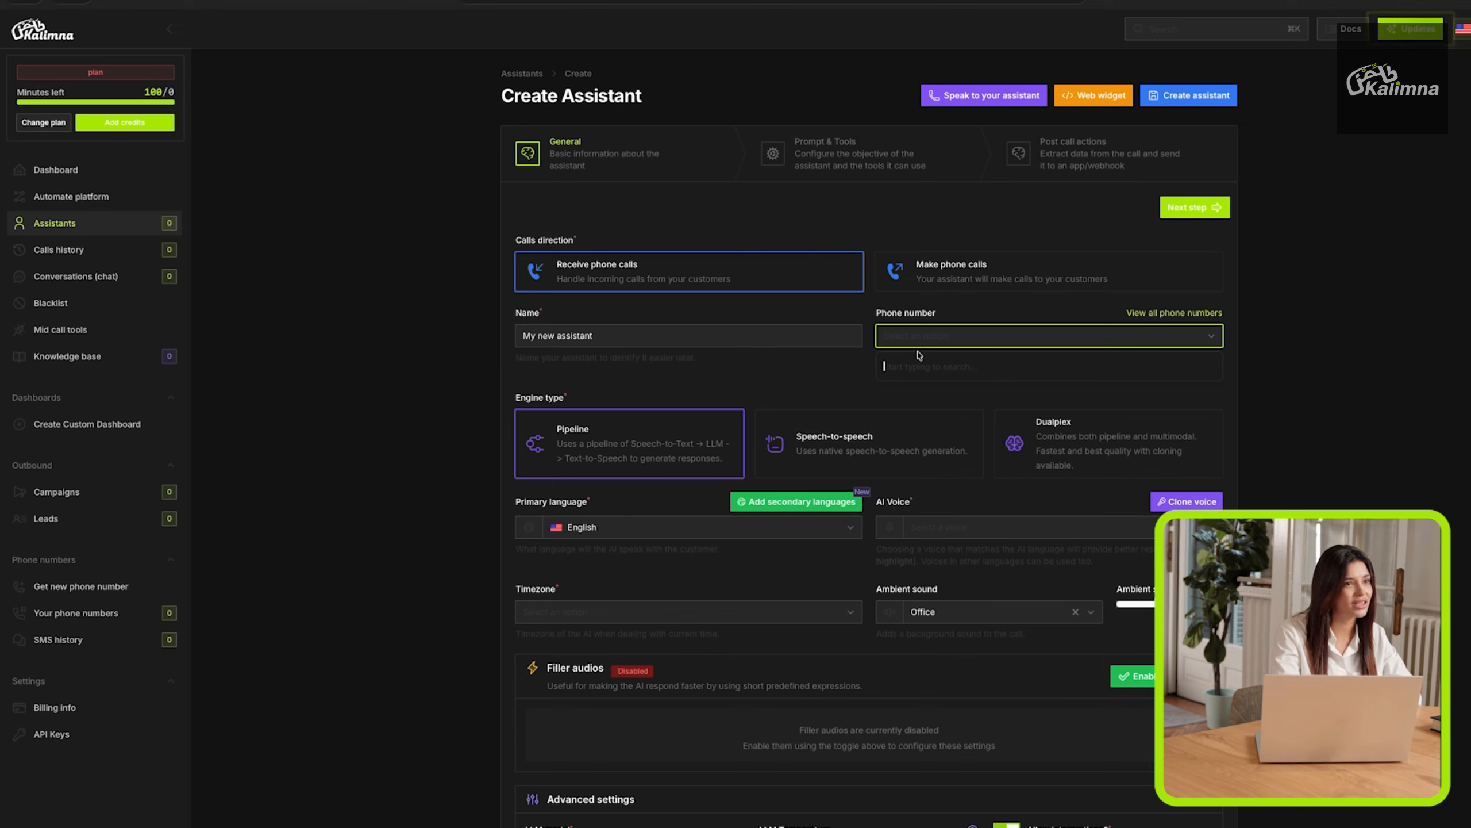
left_click(863, 363)
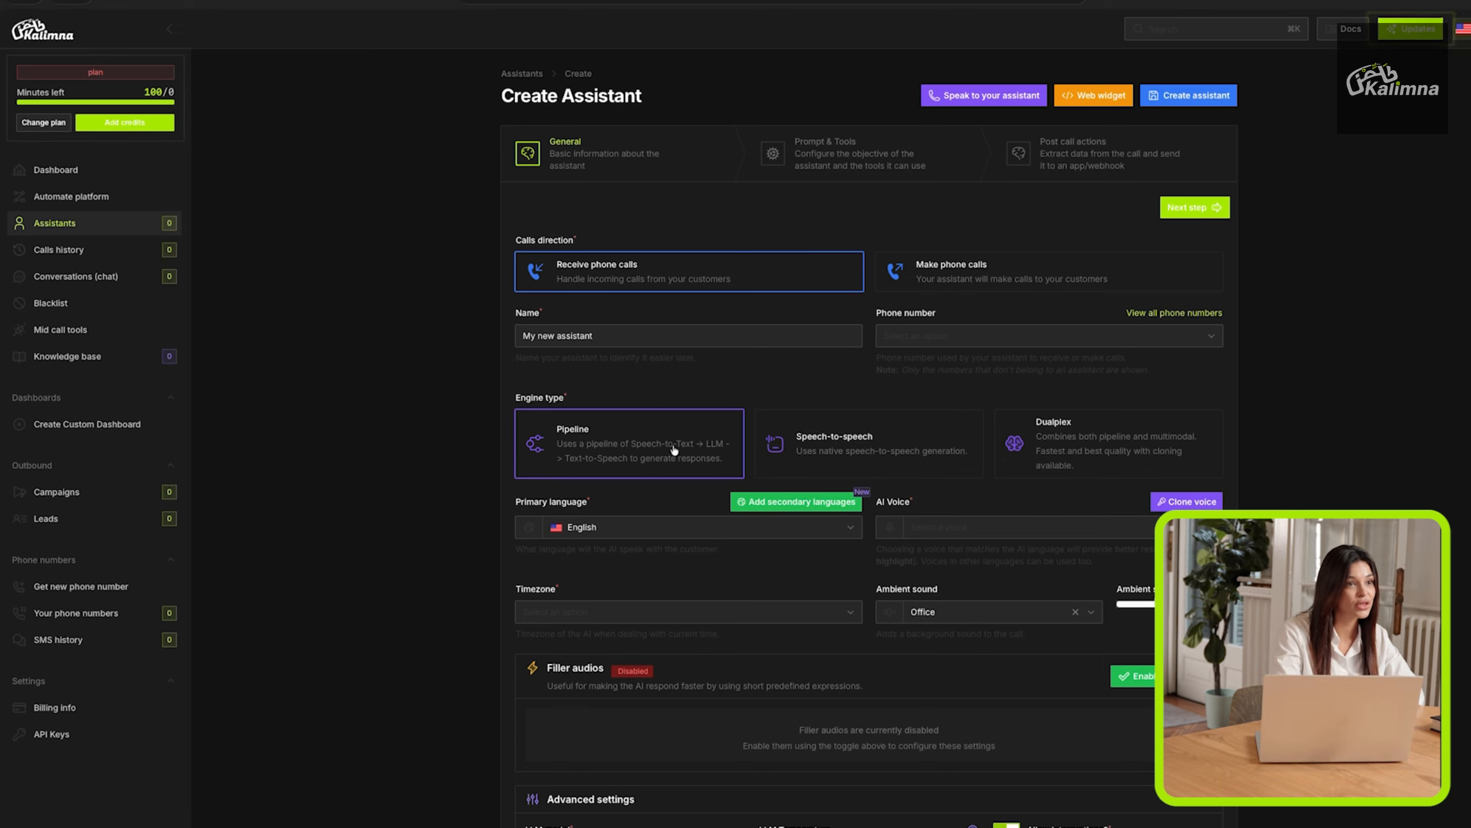
Try the Speech-to-speech engine, return to Pipeline, and set the primary language to English.
left_click(809, 448)
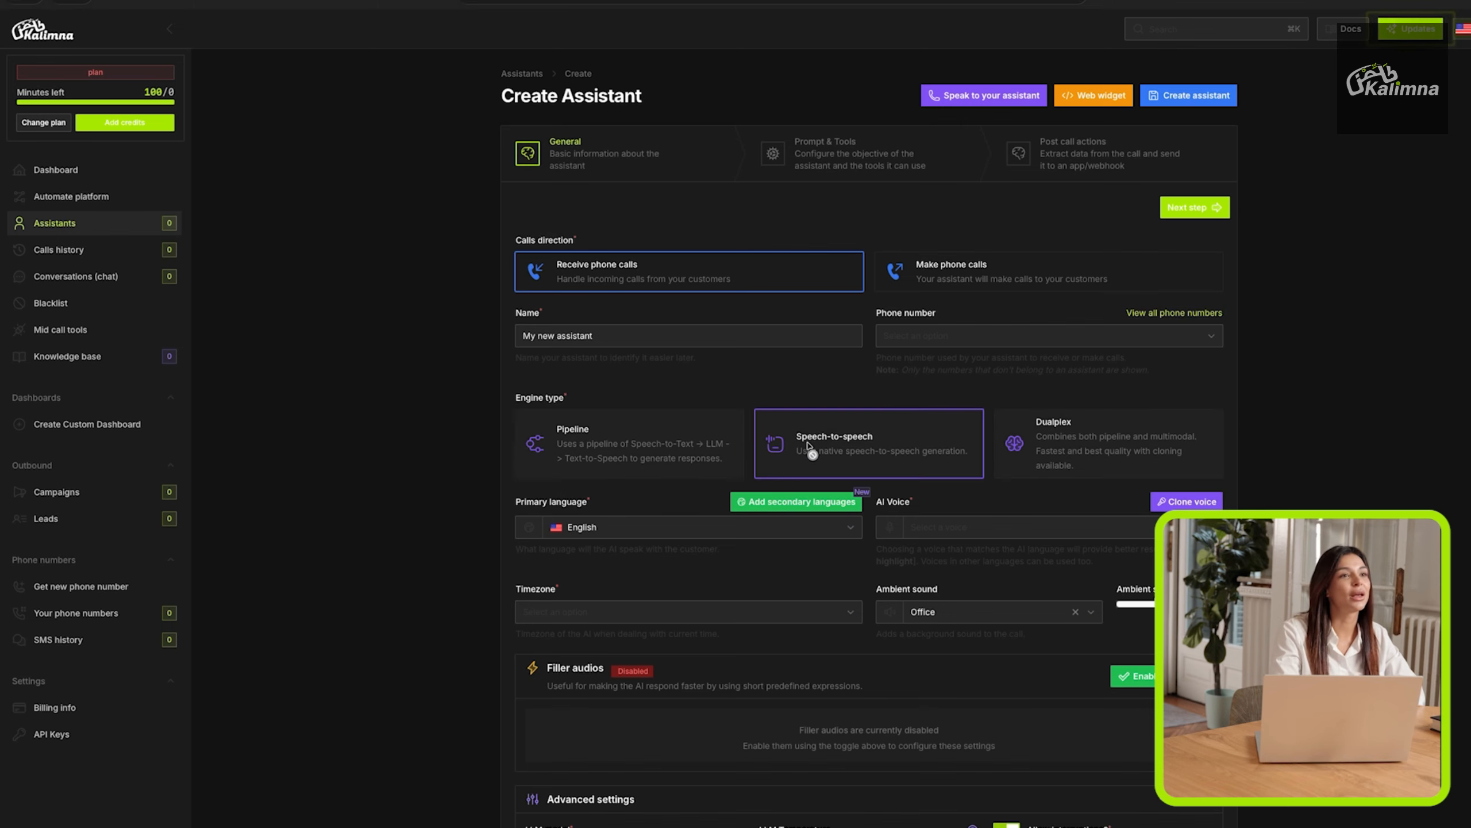
left_click(679, 456)
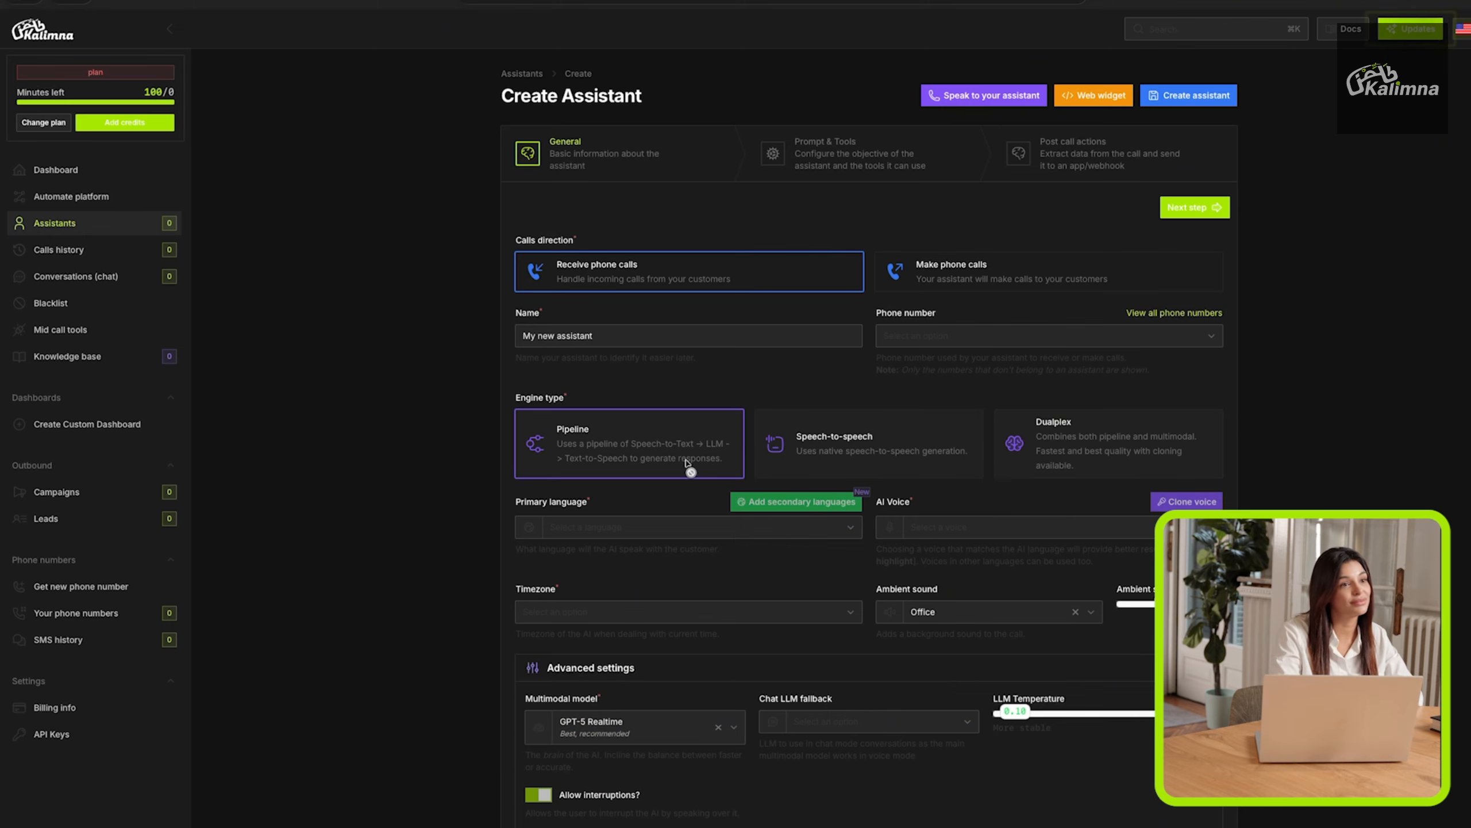
left_click(698, 538)
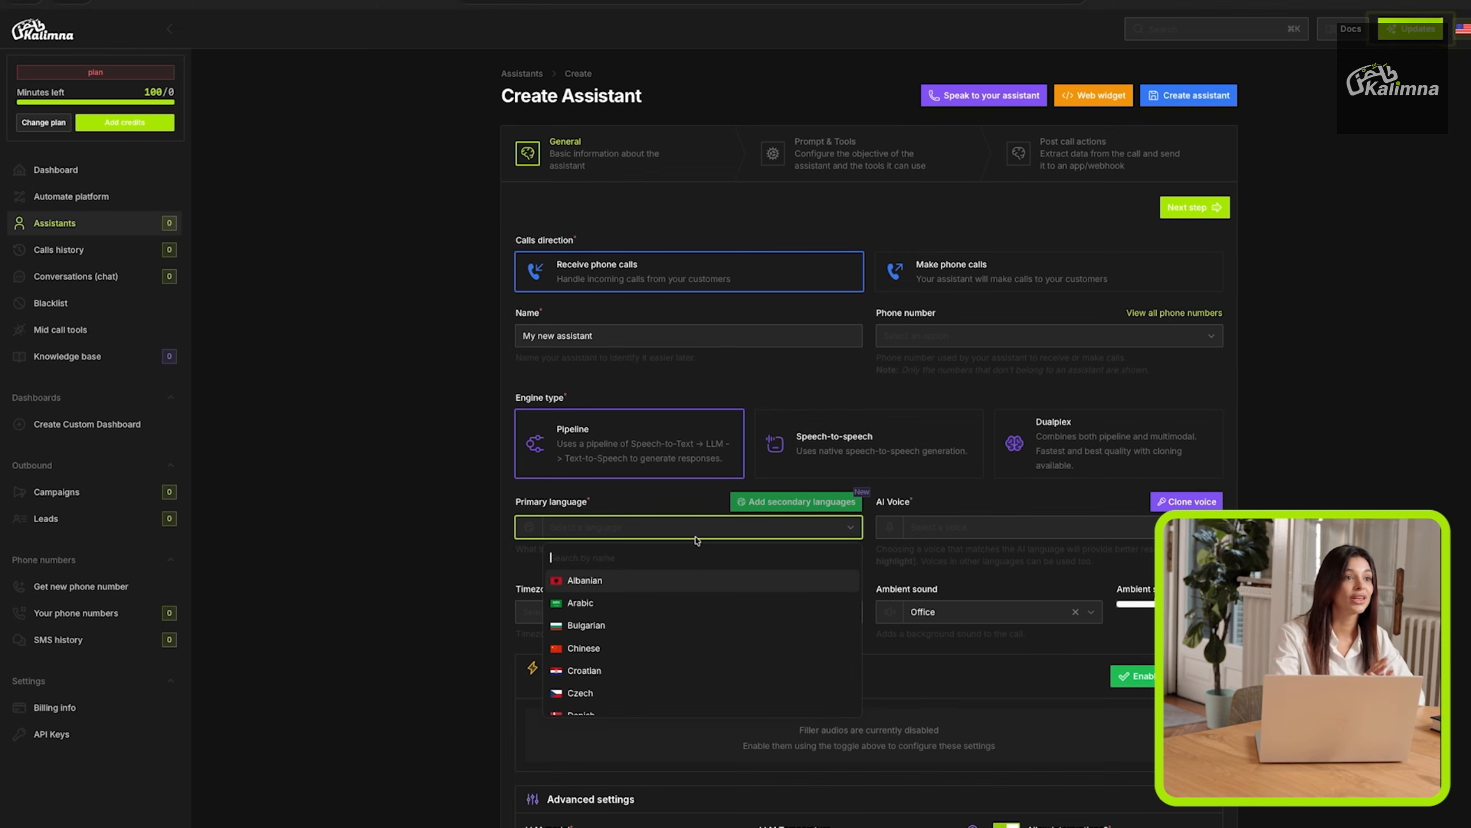
type("eng")
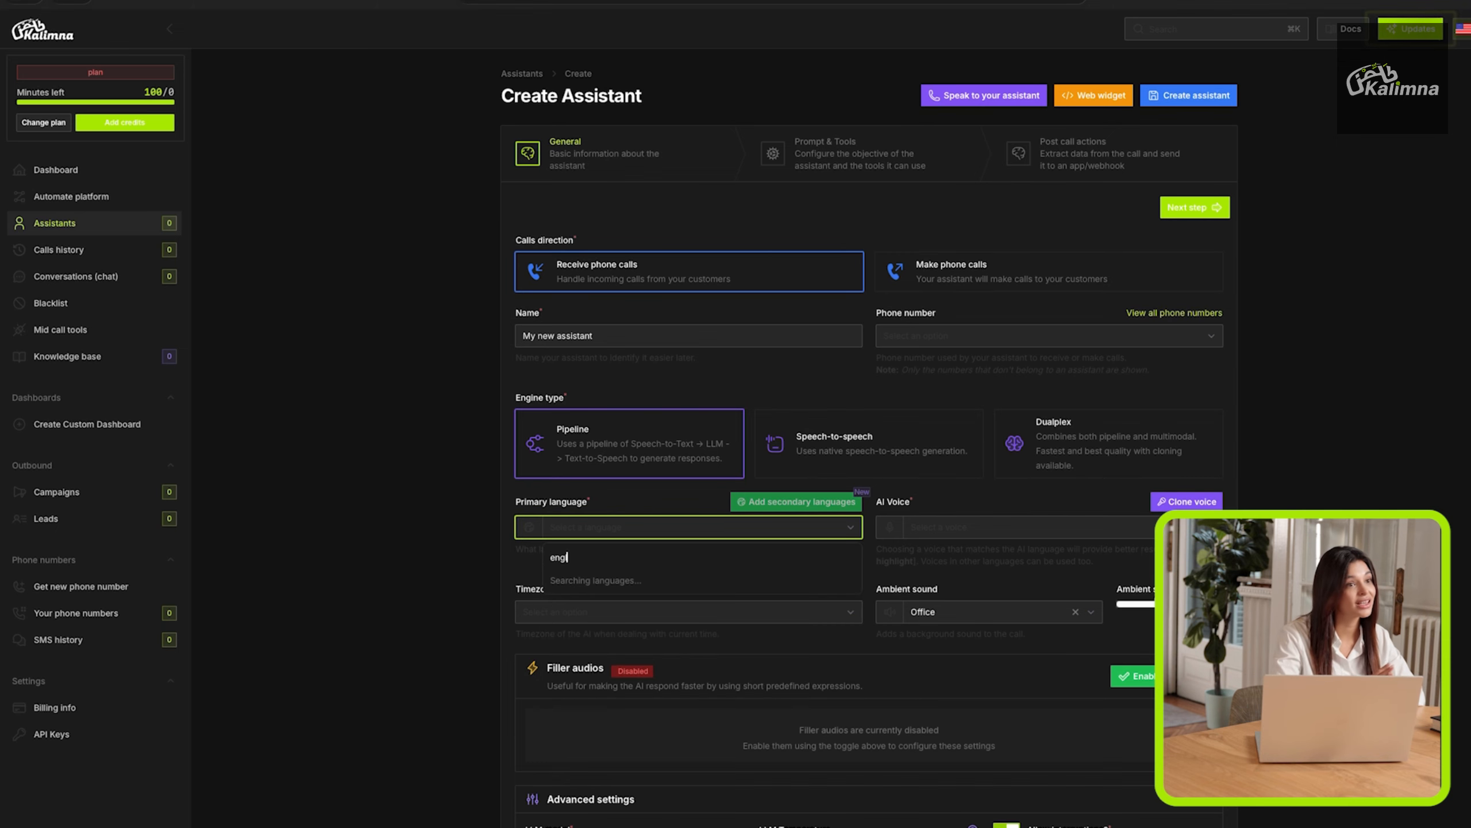
type("l")
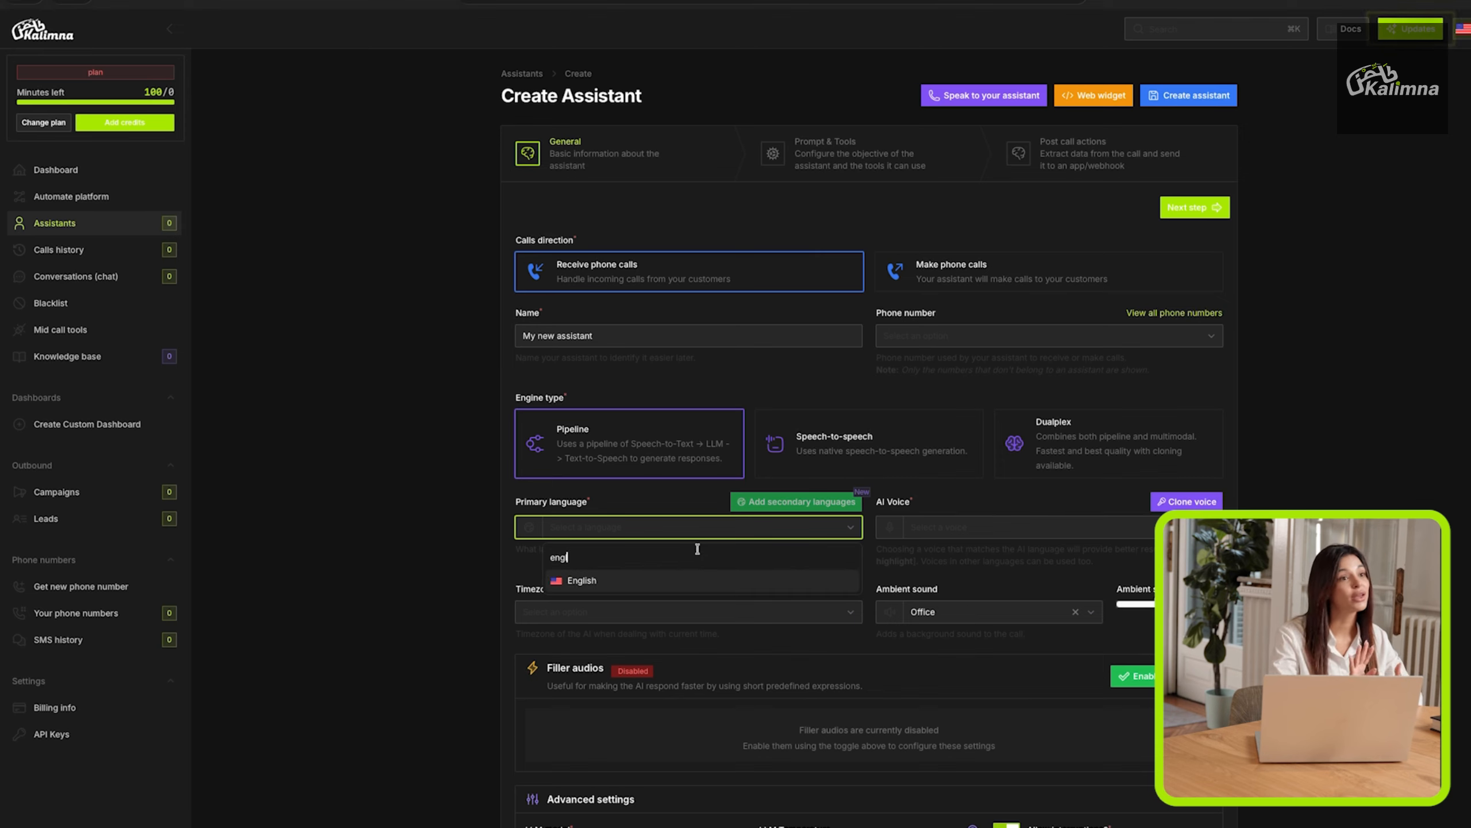
left_click(684, 582)
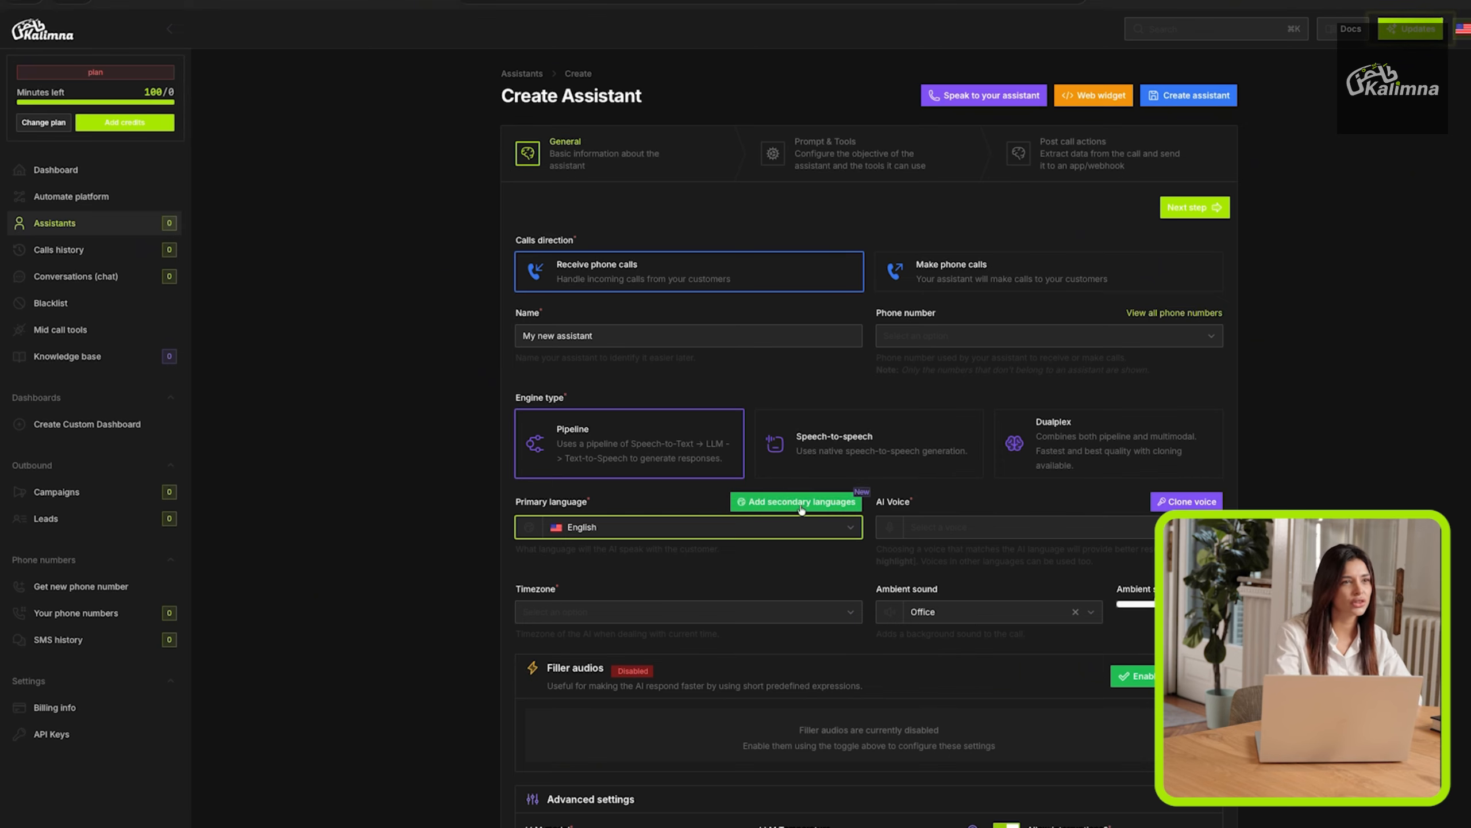
Browse the list of available AI voices without choosing one.
left_click(957, 529)
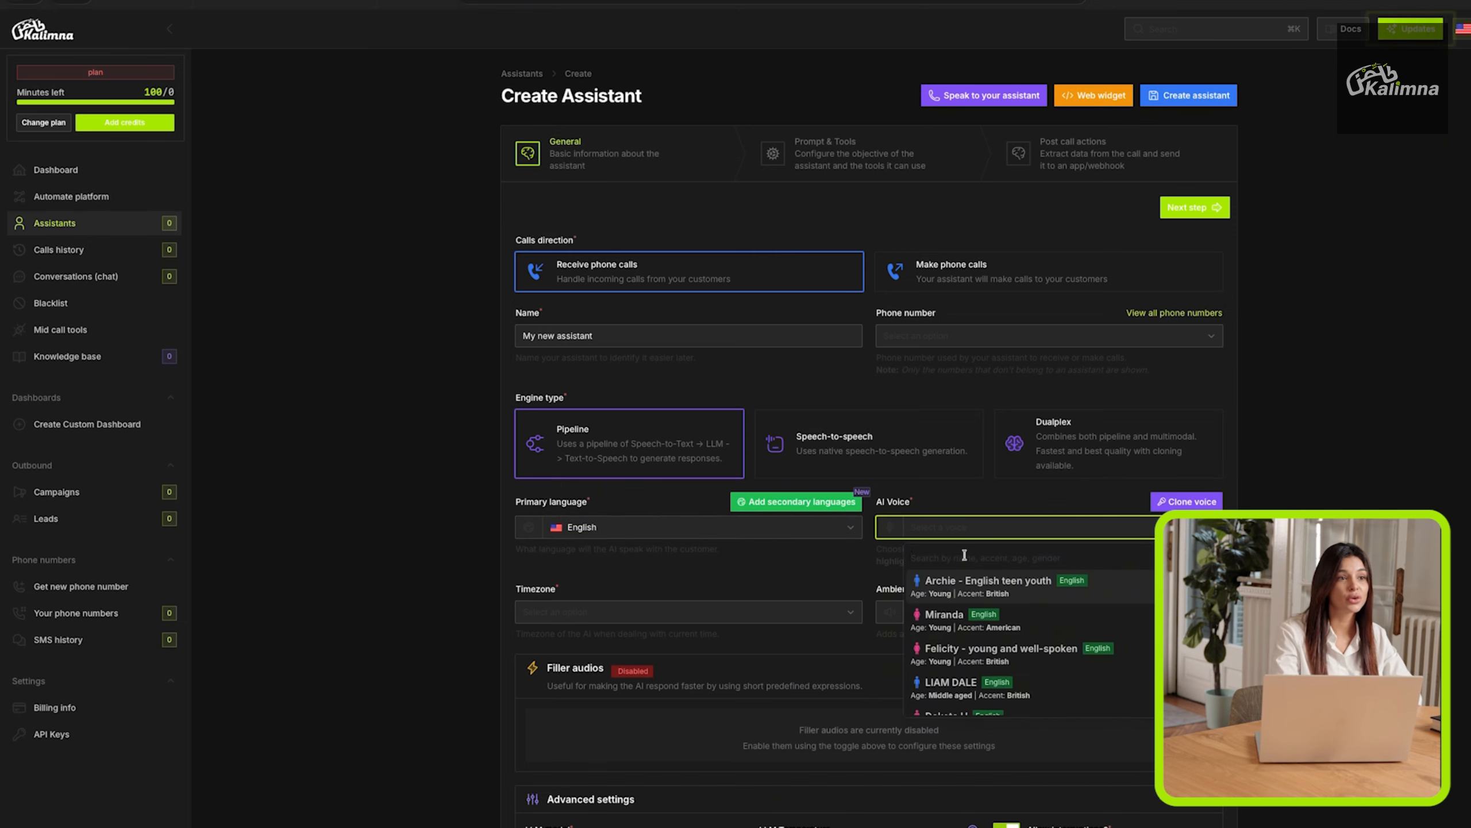
scroll(986, 617, "down", 6)
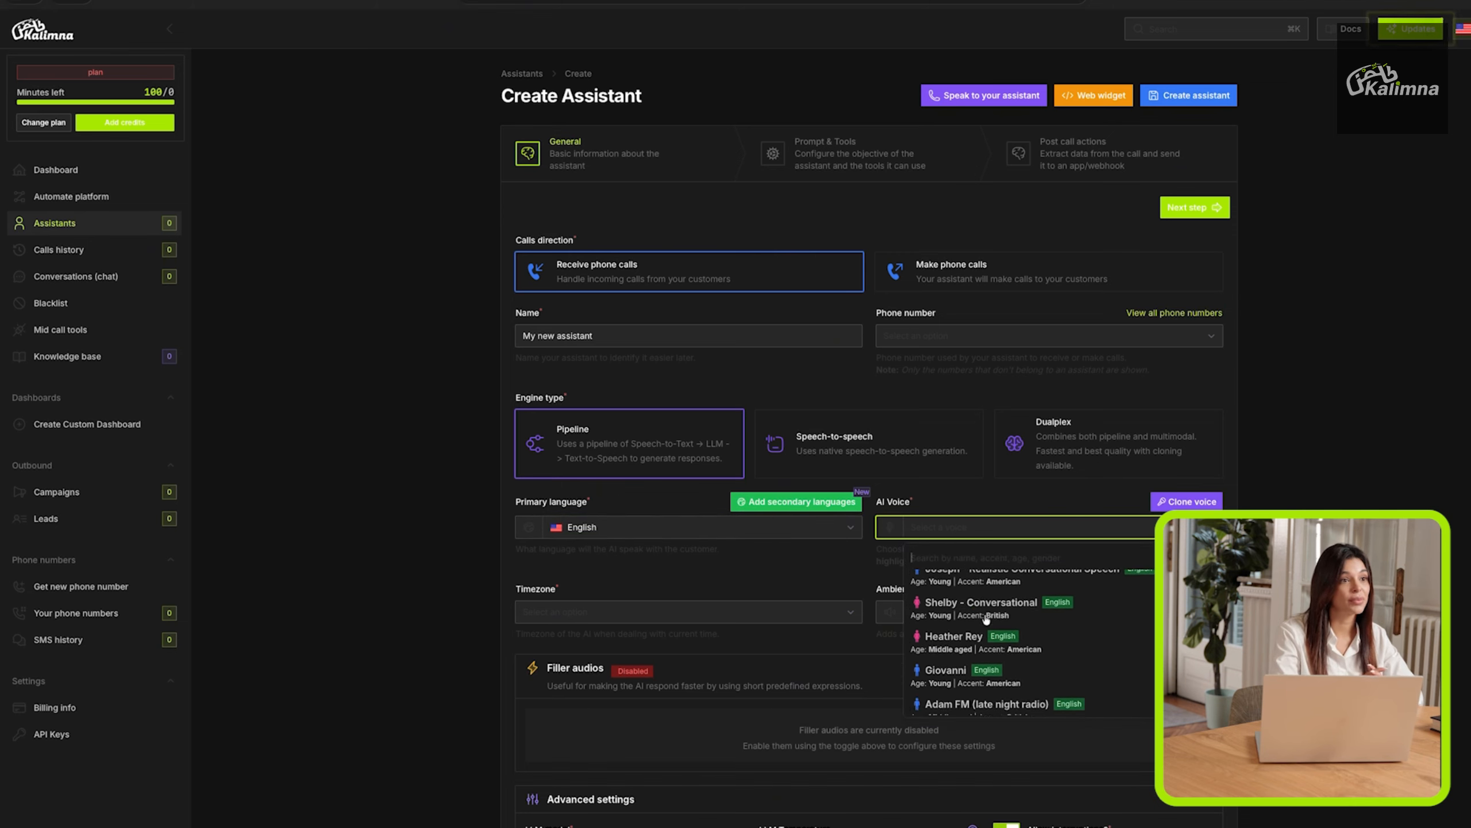
scroll(987, 619, "down", 8)
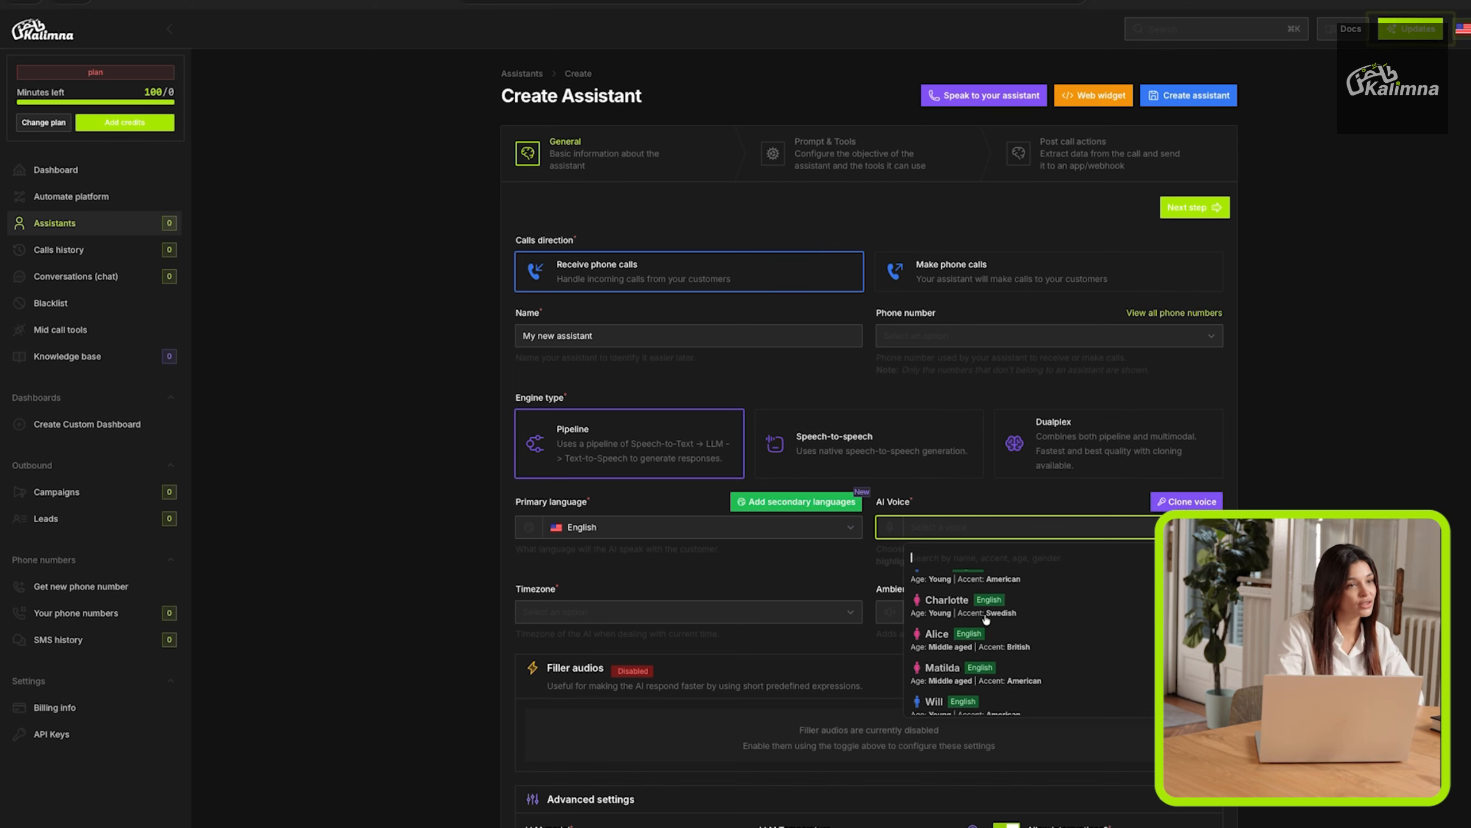
left_click(1045, 501)
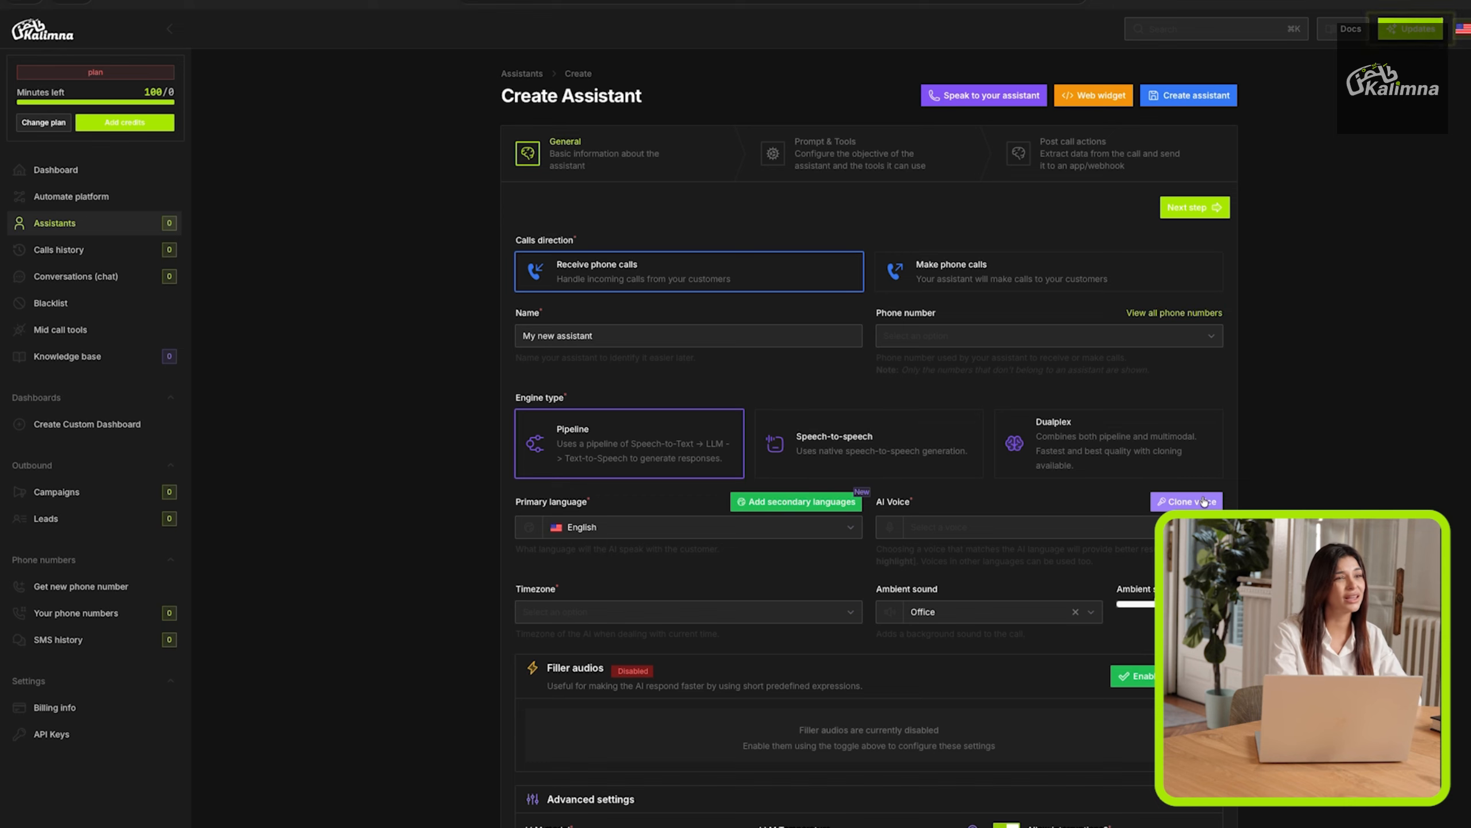
Browse the timezone options without choosing one.
left_click(724, 607)
left_click(725, 615)
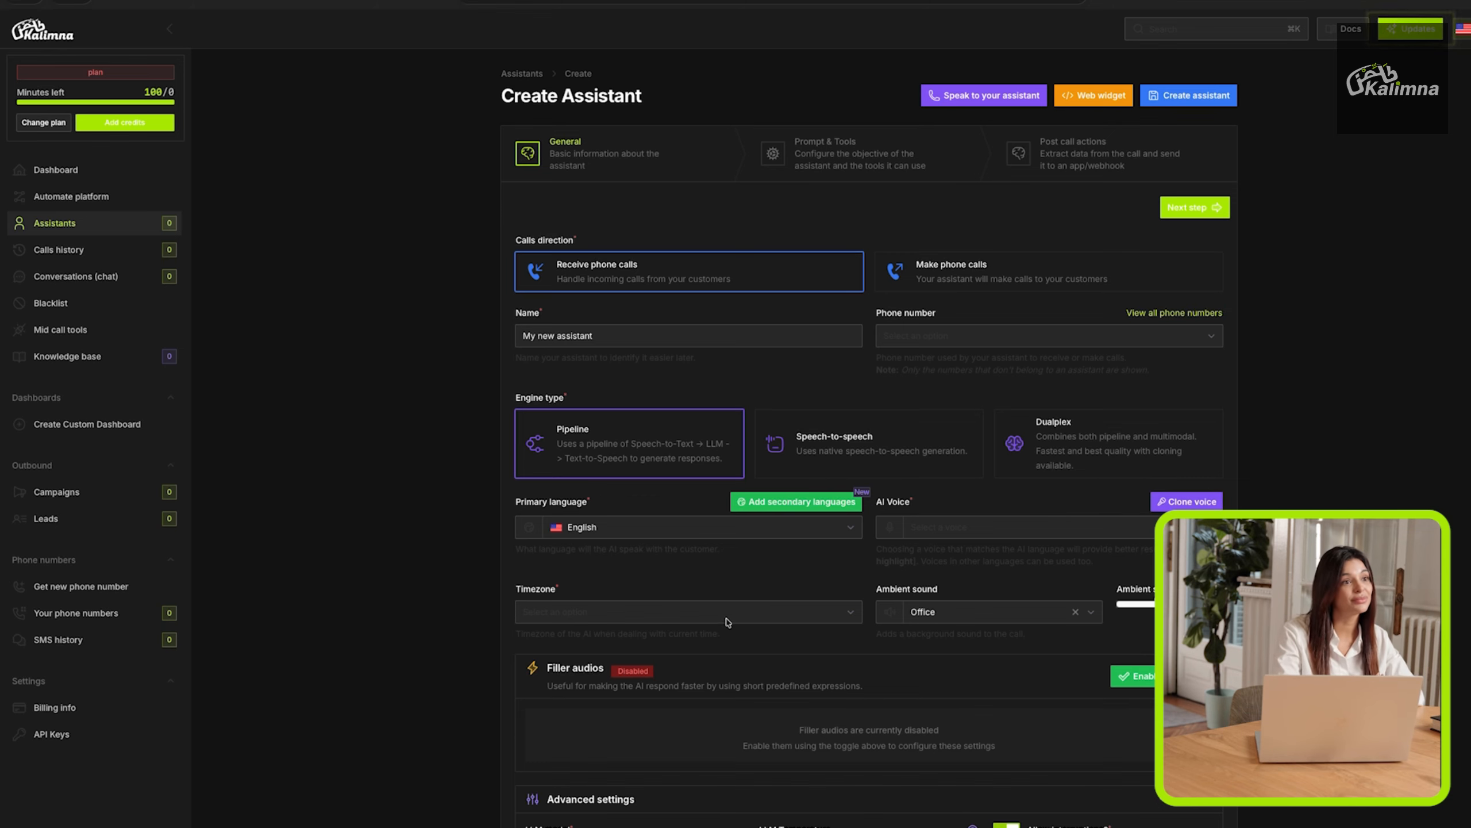
left_click(729, 617)
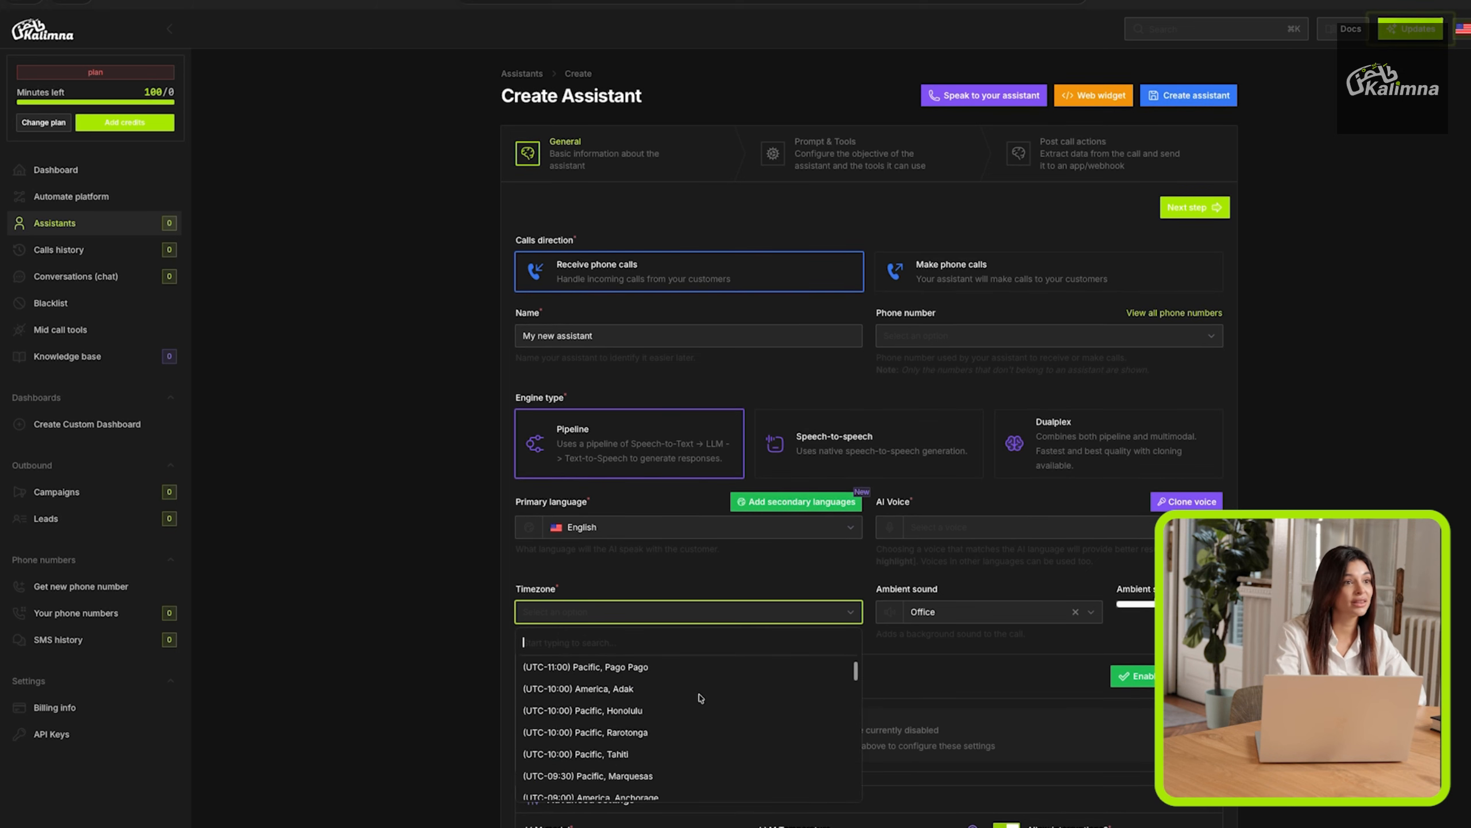
scroll(701, 697, "down", 1)
left_click(730, 568)
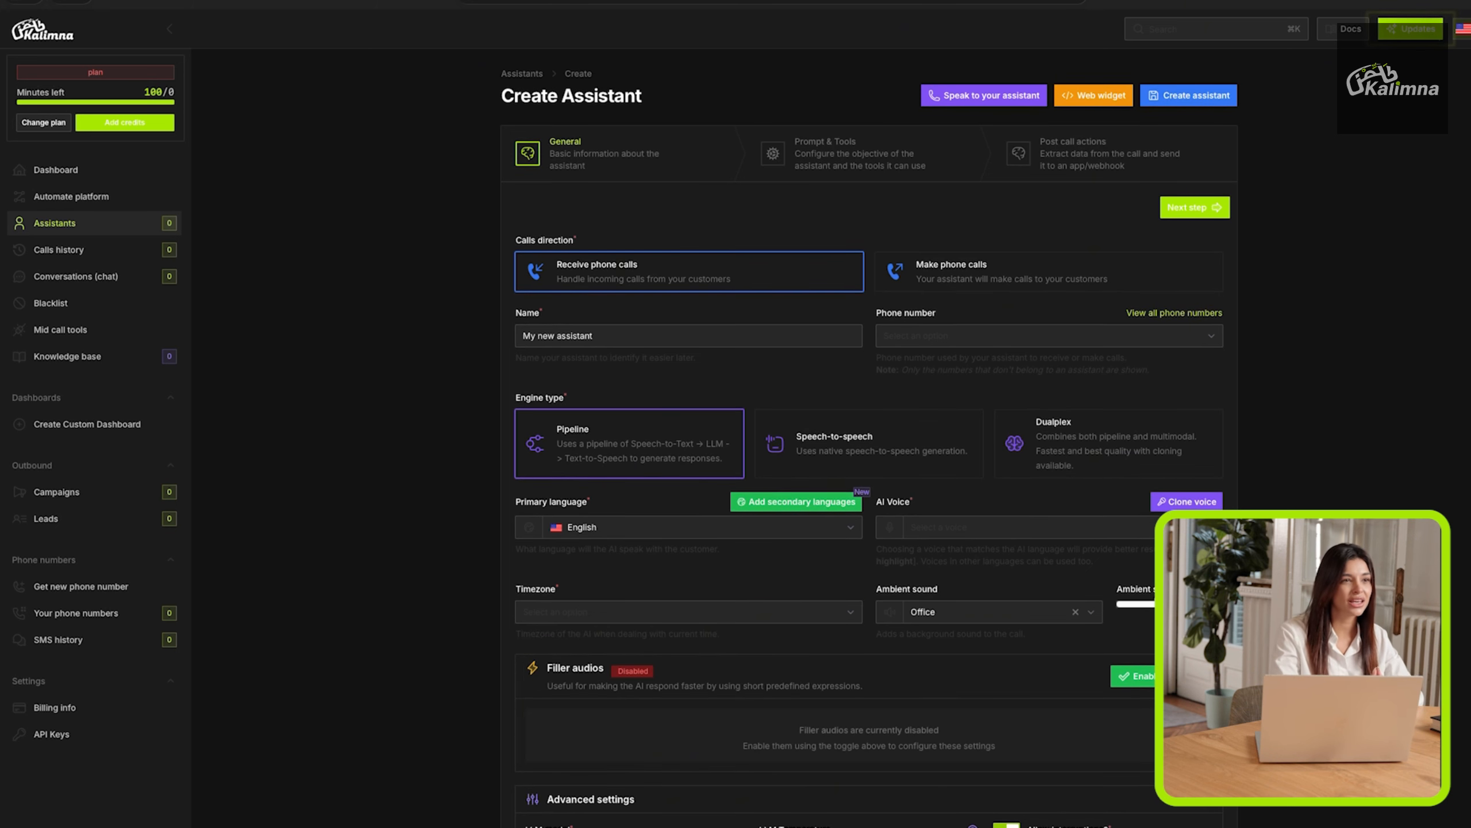
Set the ambient sound volume to 0.50 and collapse the Filler audios section.
left_click_drag(1150, 605, 1170, 606)
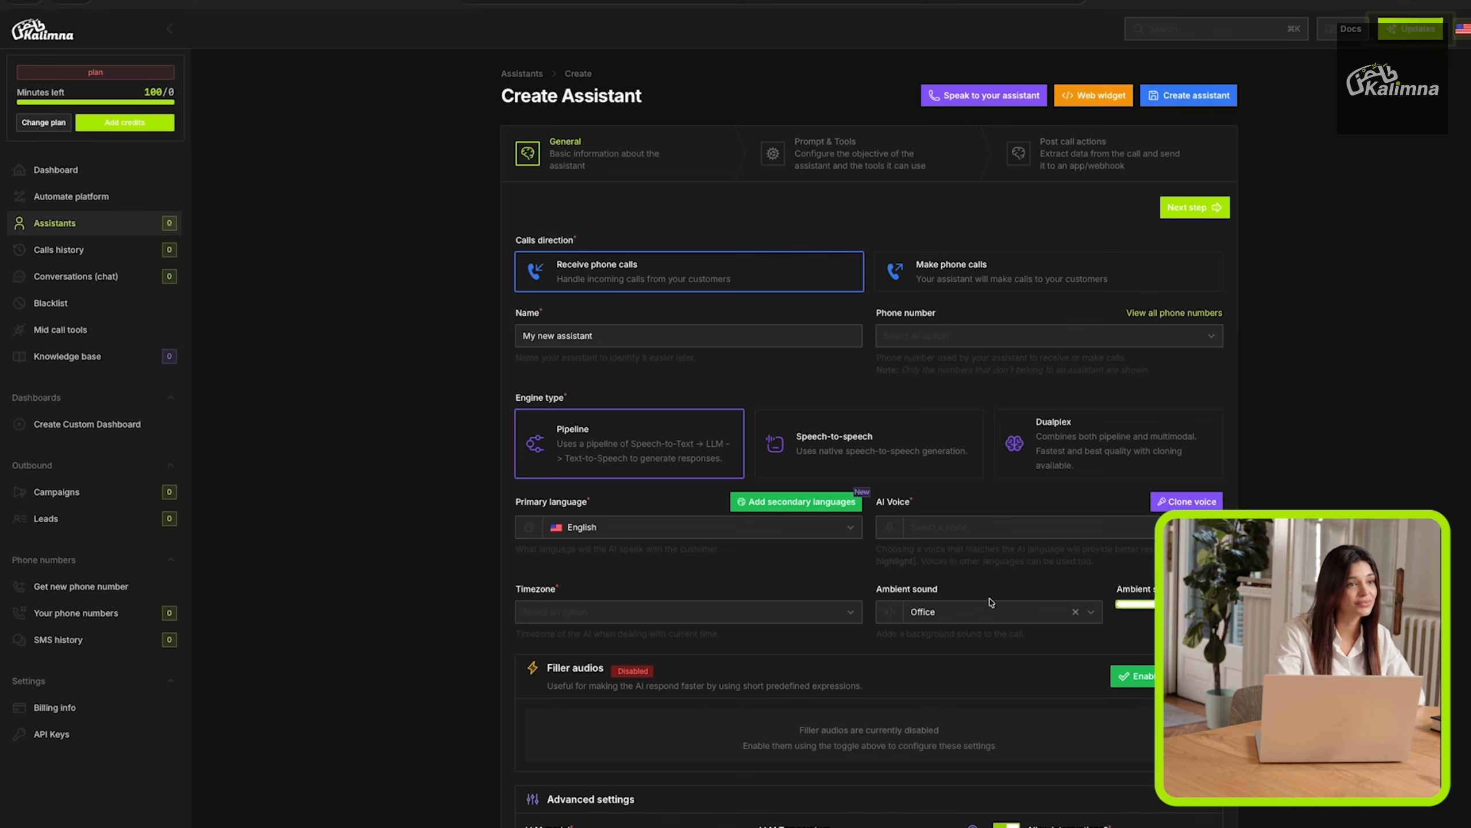
scroll(863, 589, "down", 1)
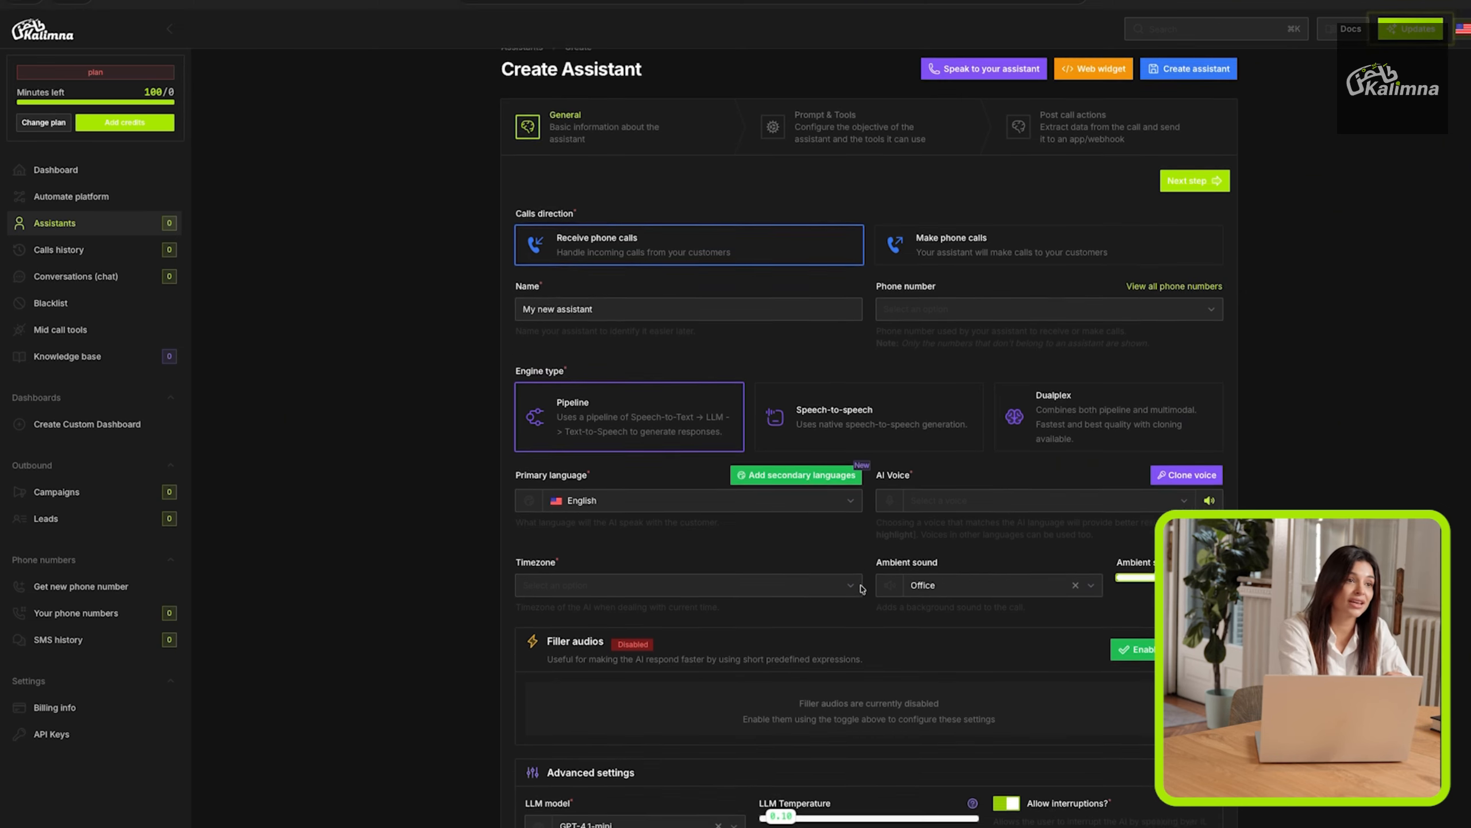
scroll(862, 589, "down", 3)
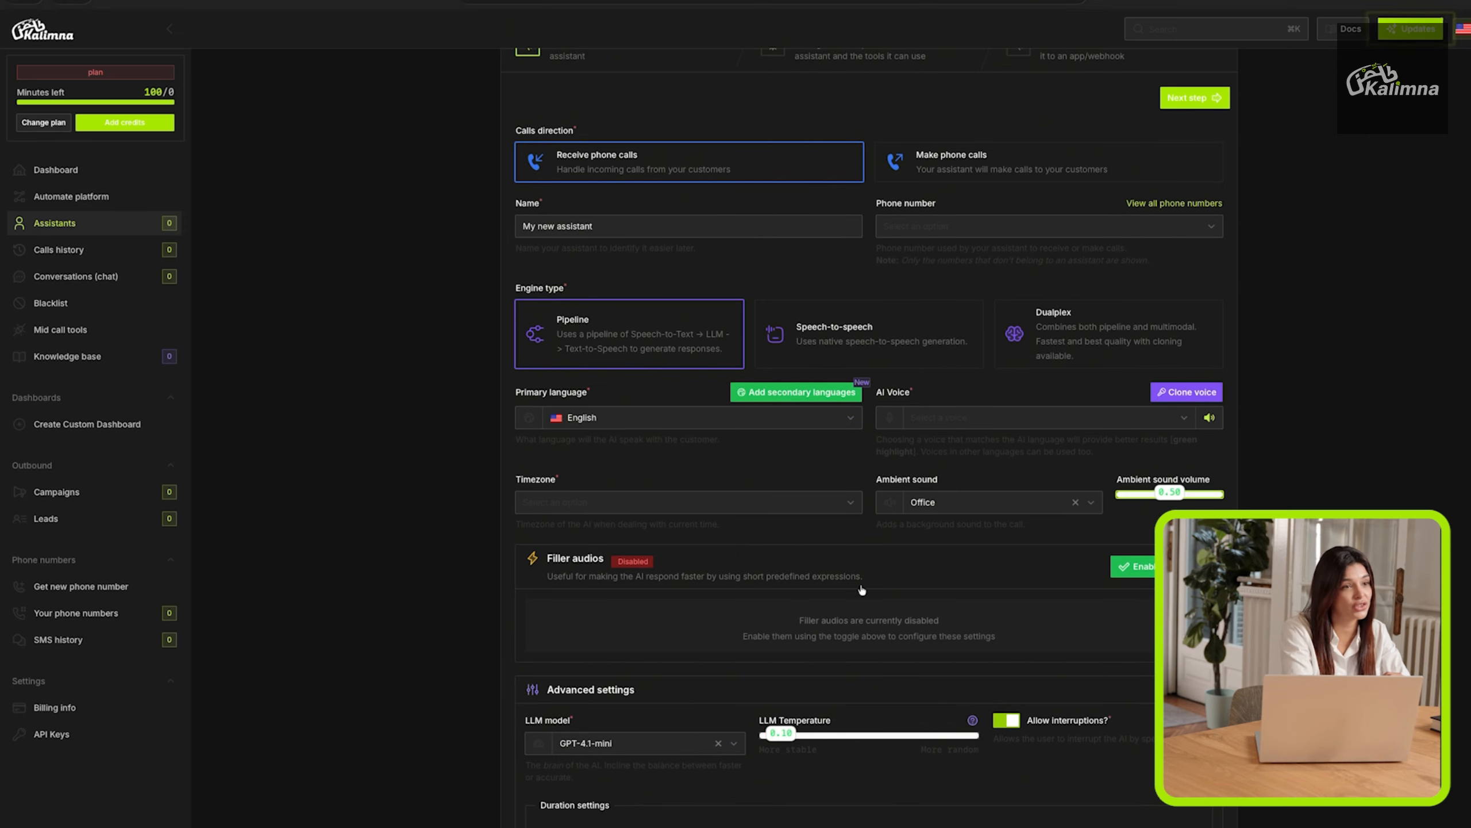
left_click(862, 589)
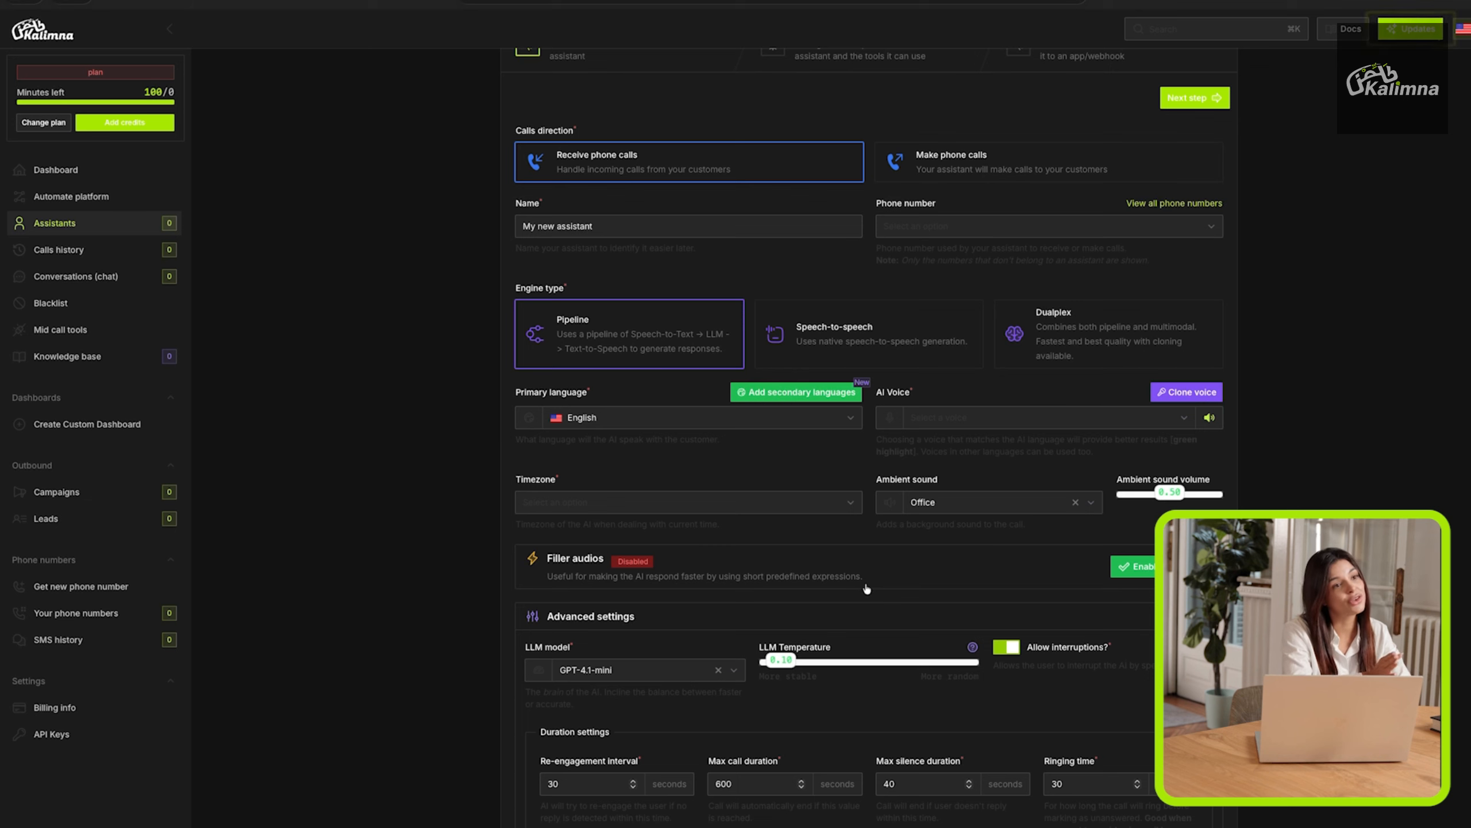
left_click(872, 587)
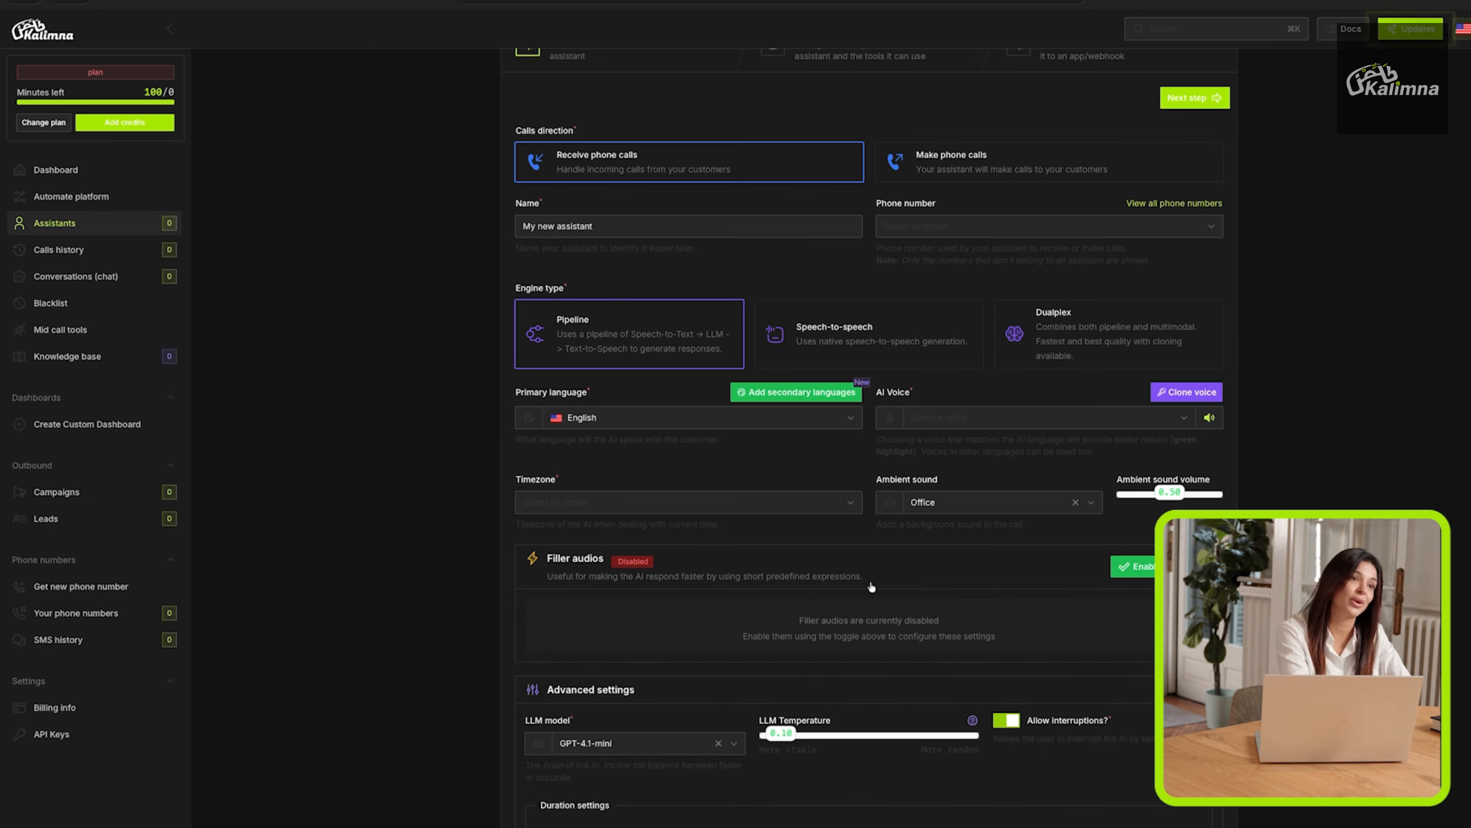
scroll(872, 587, "down", 1)
left_click(866, 555)
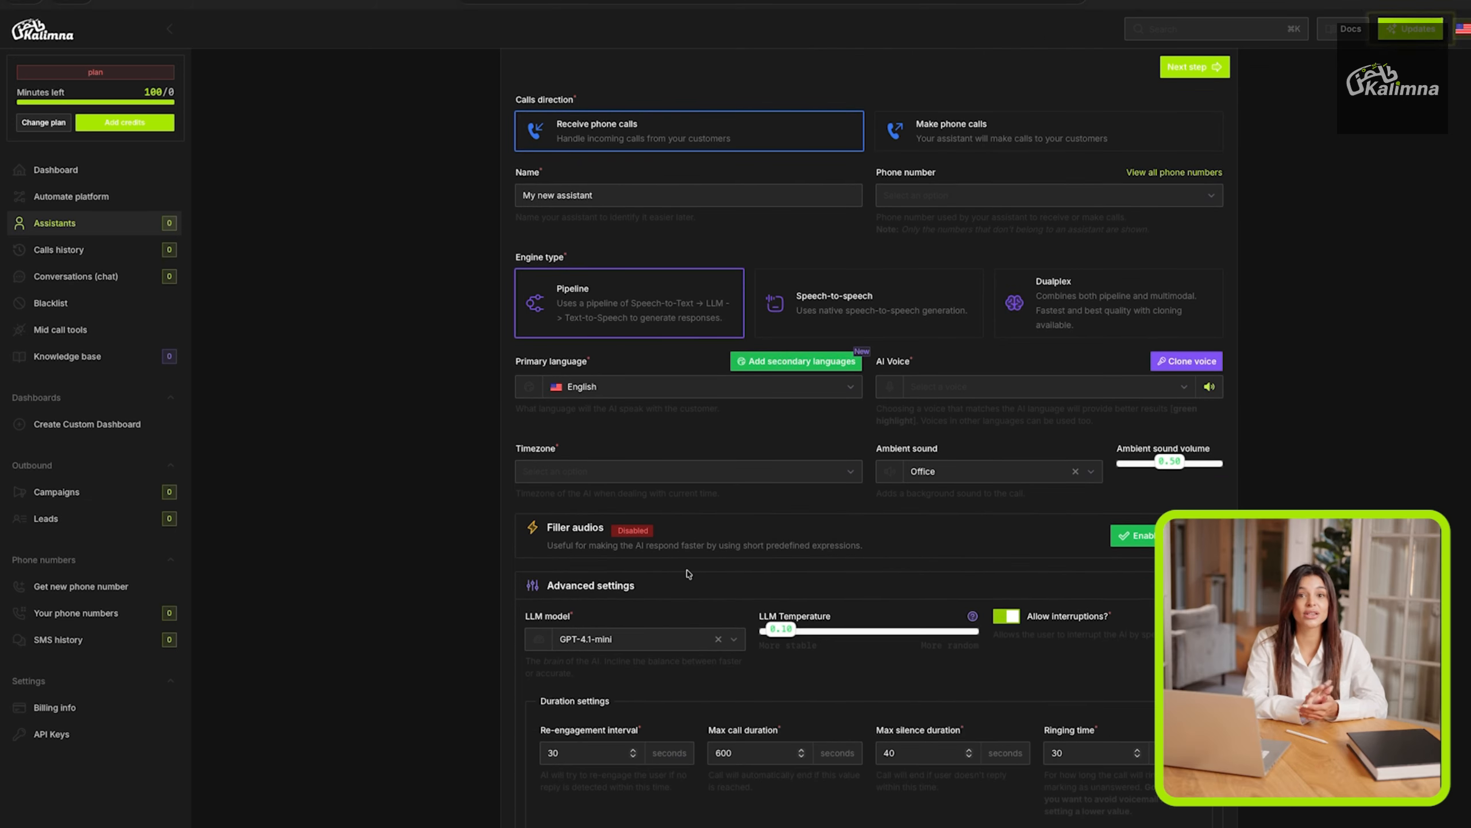
Review the LLM models offered in the advanced settings, keeping the current selection.
scroll(688, 574, "down", 3)
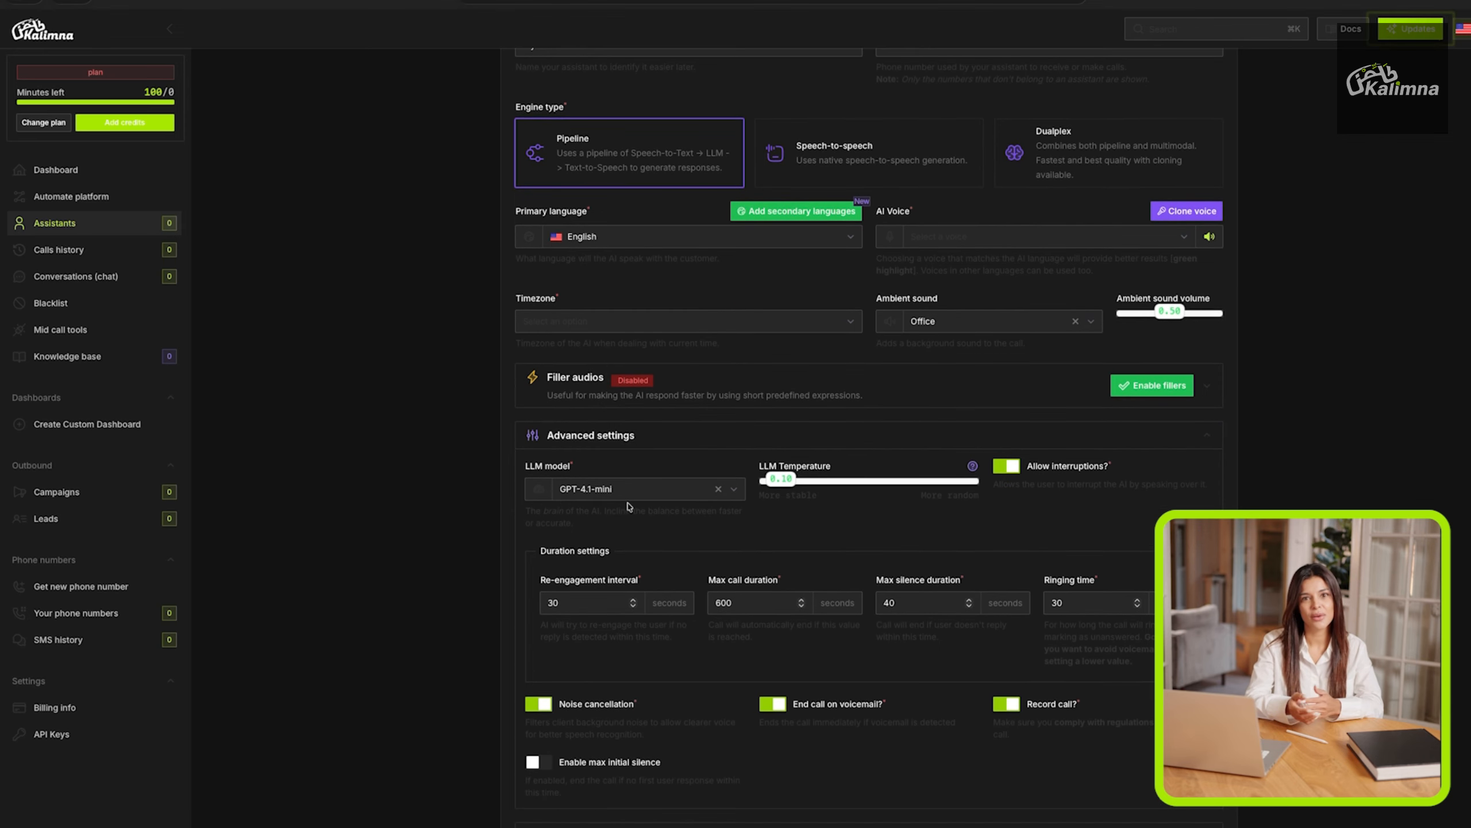
scroll(626, 481, "down", 2)
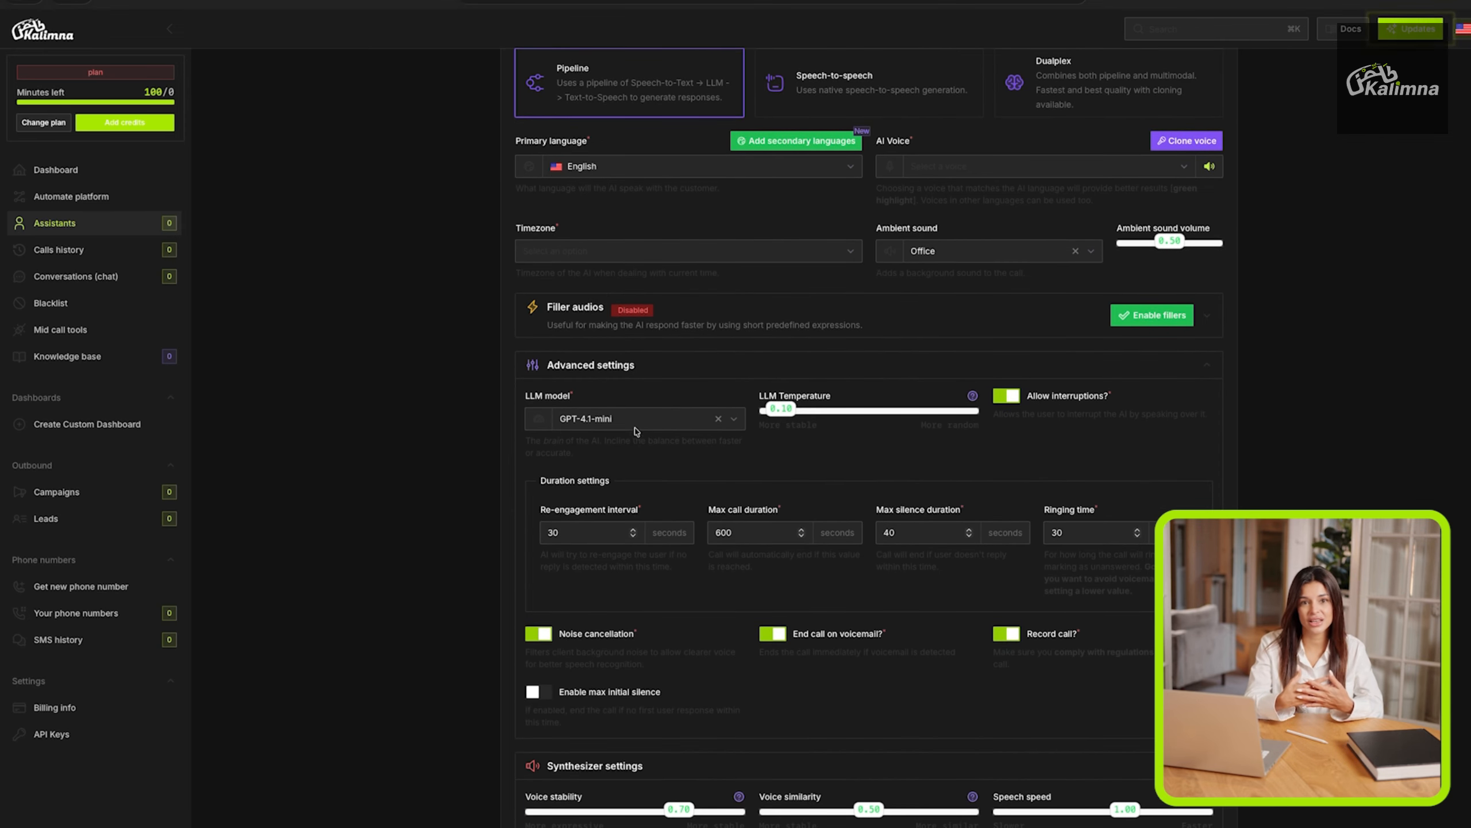
left_click(624, 422)
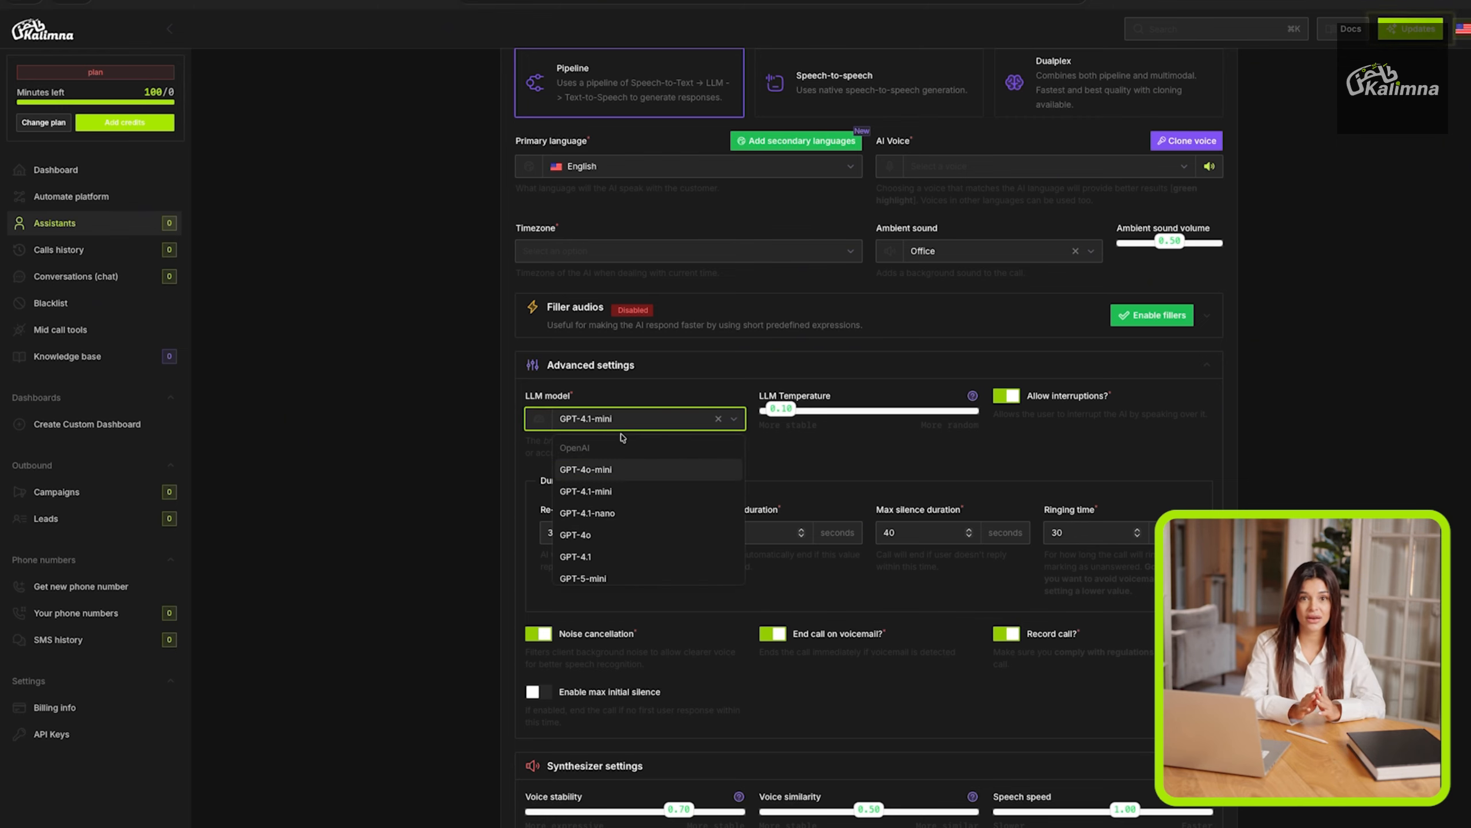
scroll(615, 481, "down", 5)
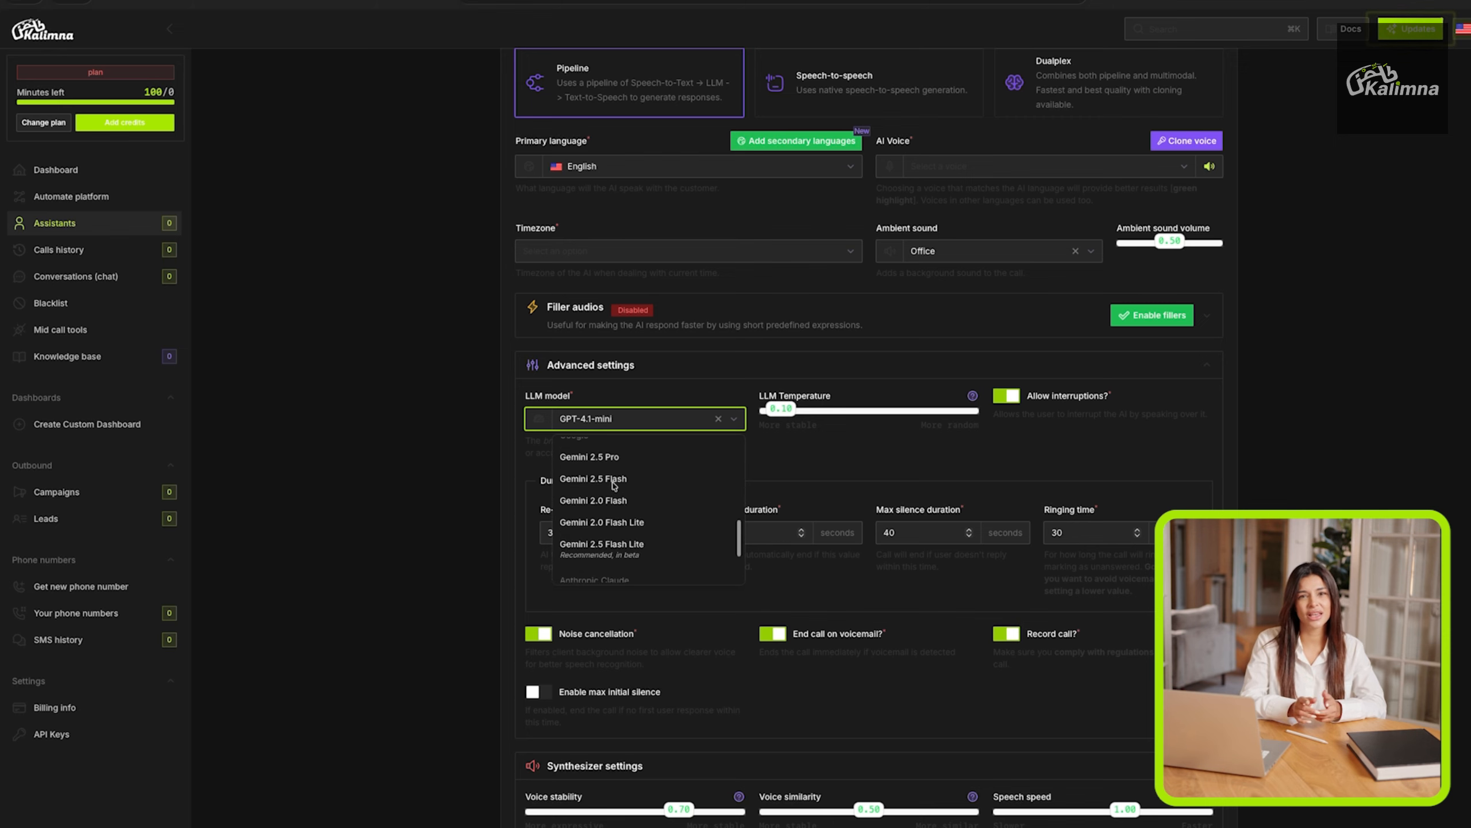
scroll(614, 484, "down", 3)
left_click(539, 468)
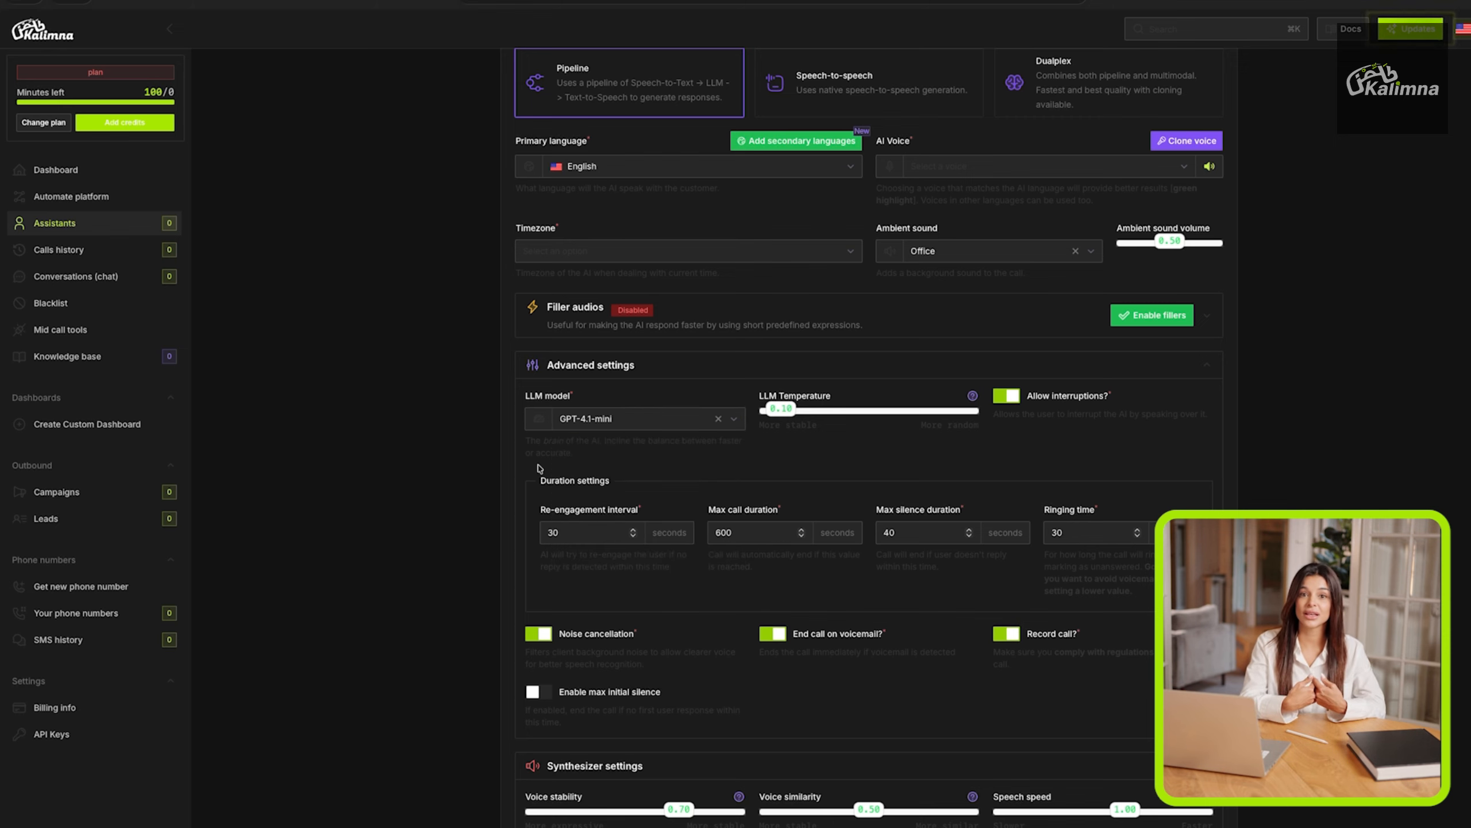
Try out the LLM temperature slider and switch Allow interruptions off and on again.
mouse_move(780, 409)
left_mouse_down()
mouse_move(834, 412)
mouse_move(781, 423)
left_mouse_up()
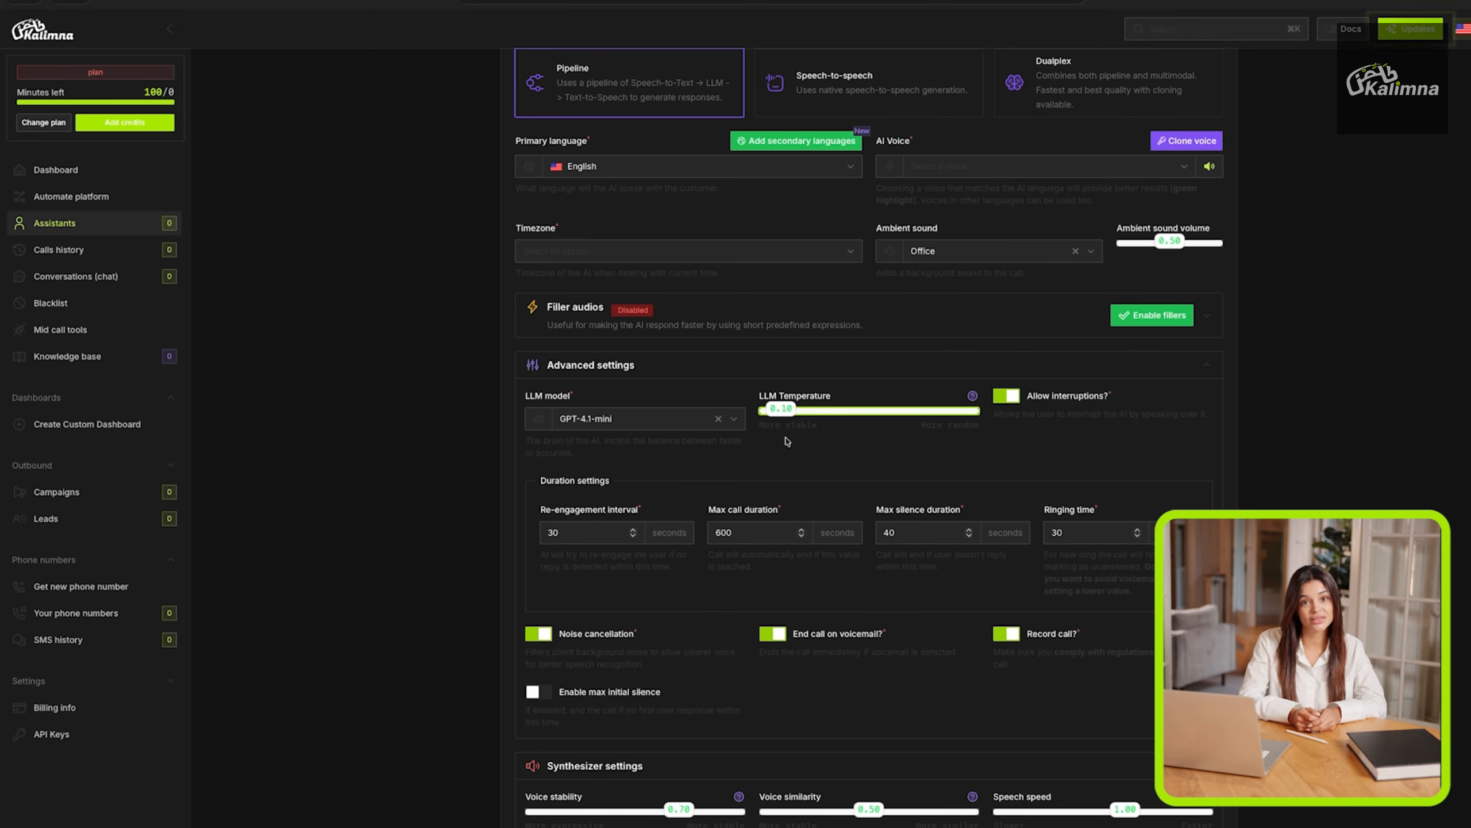
left_click(1012, 403)
left_click(1011, 403)
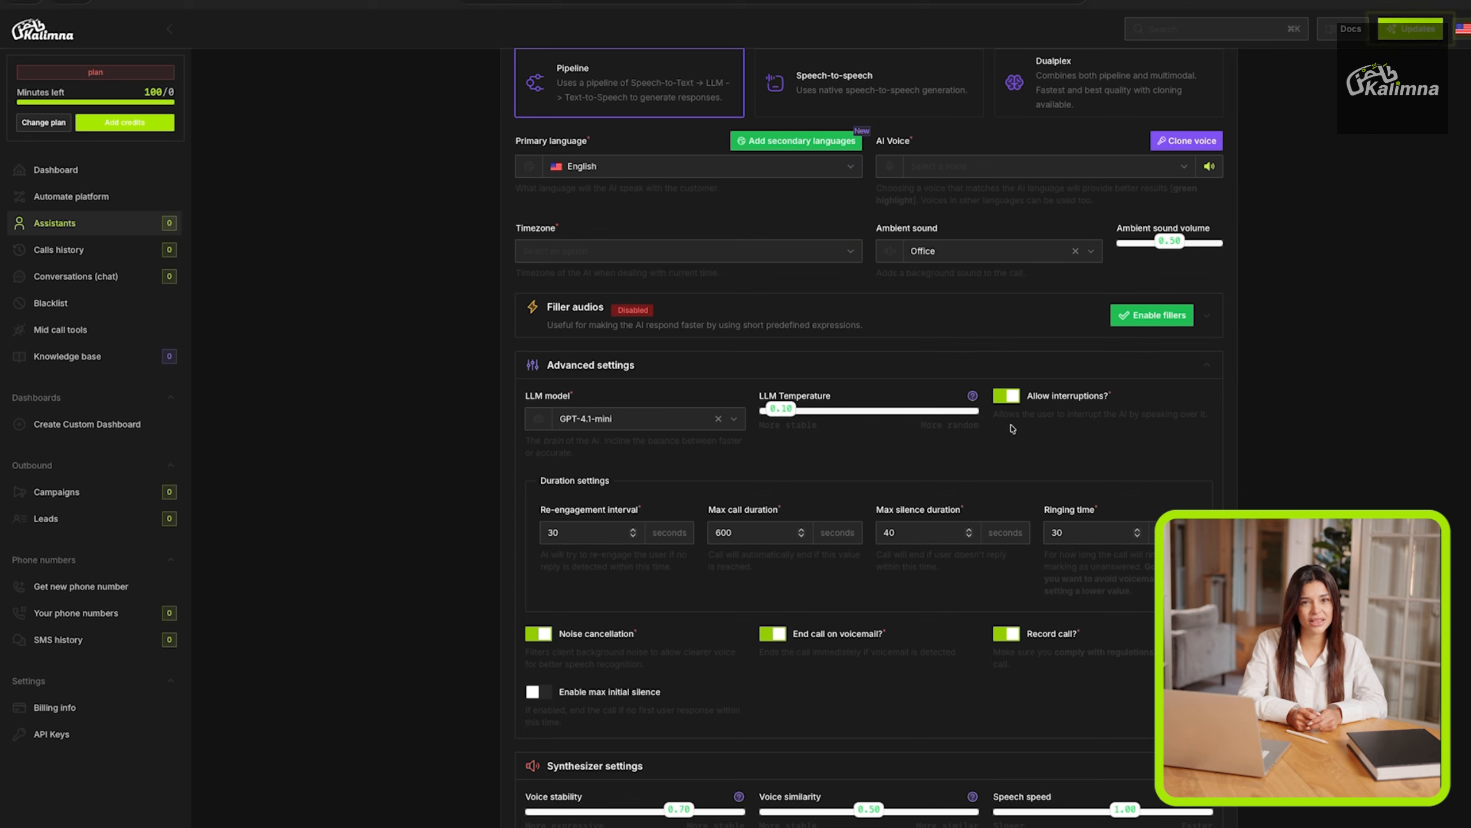
Turn off noise cancellation in the advanced settings and highlight "comply with regulations" in the Record call note.
scroll(538, 516, "down", 1)
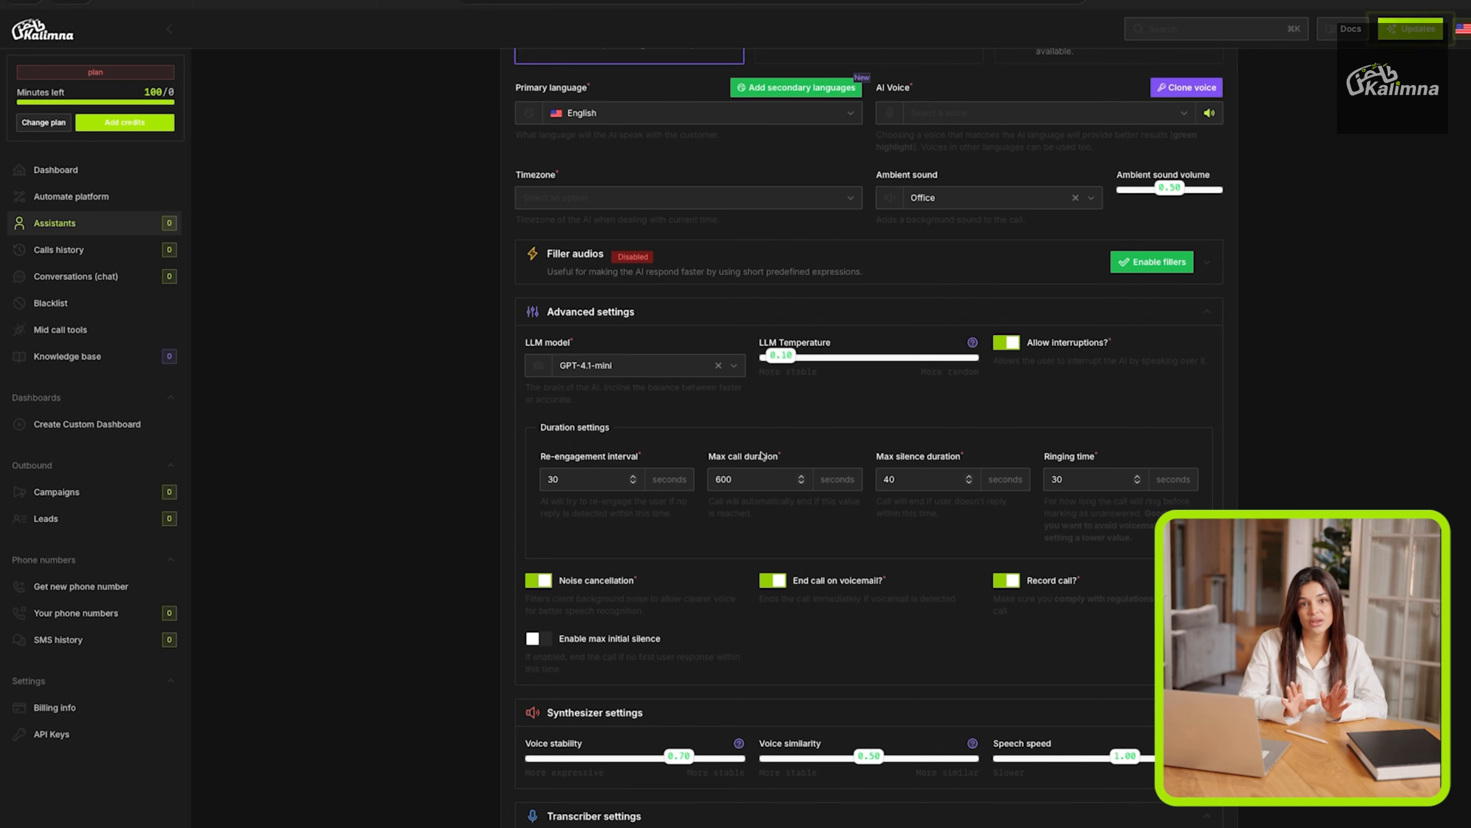
scroll(755, 456, "down", 1)
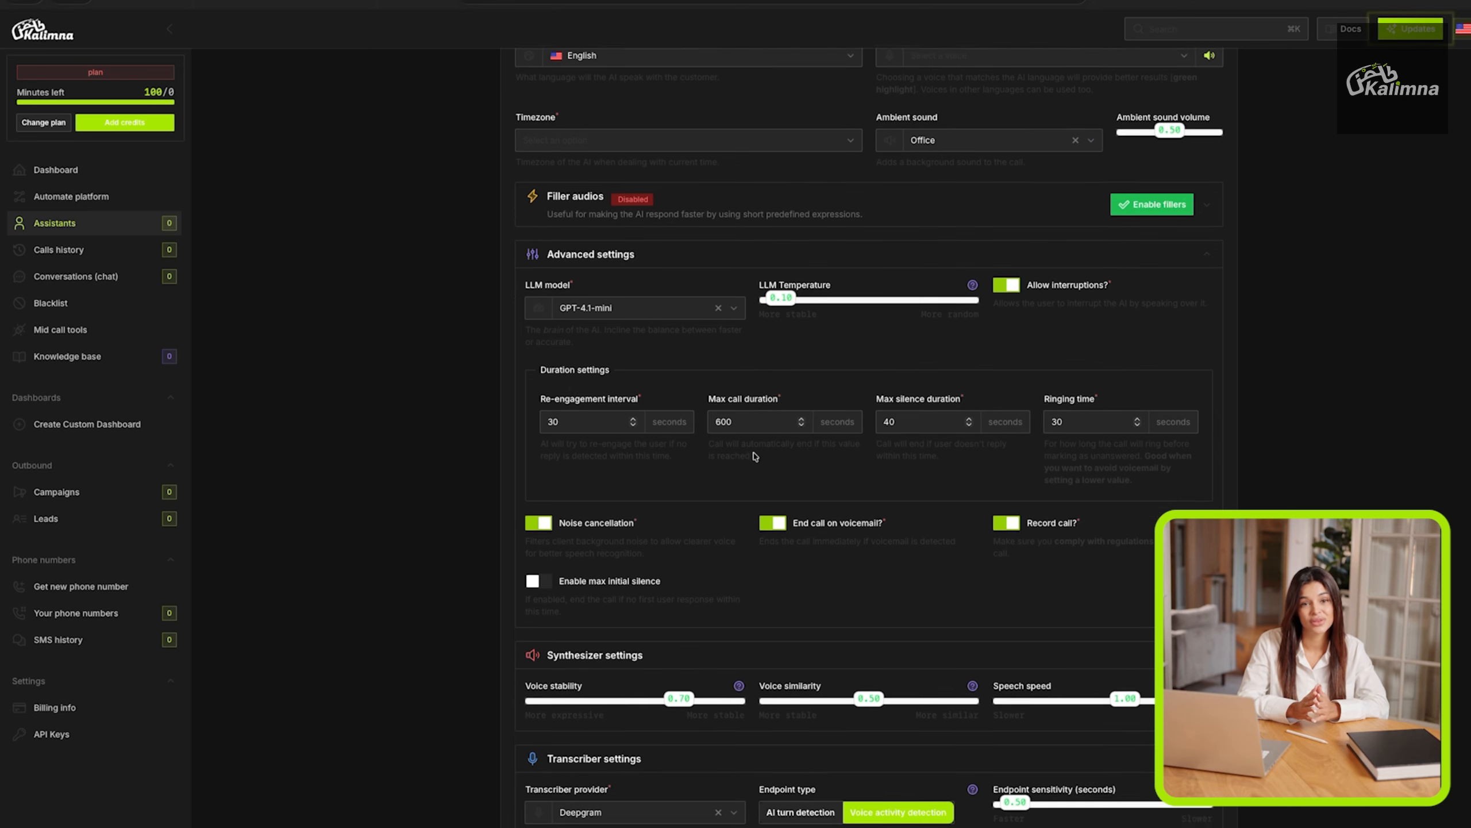
scroll(747, 457, "down", 1)
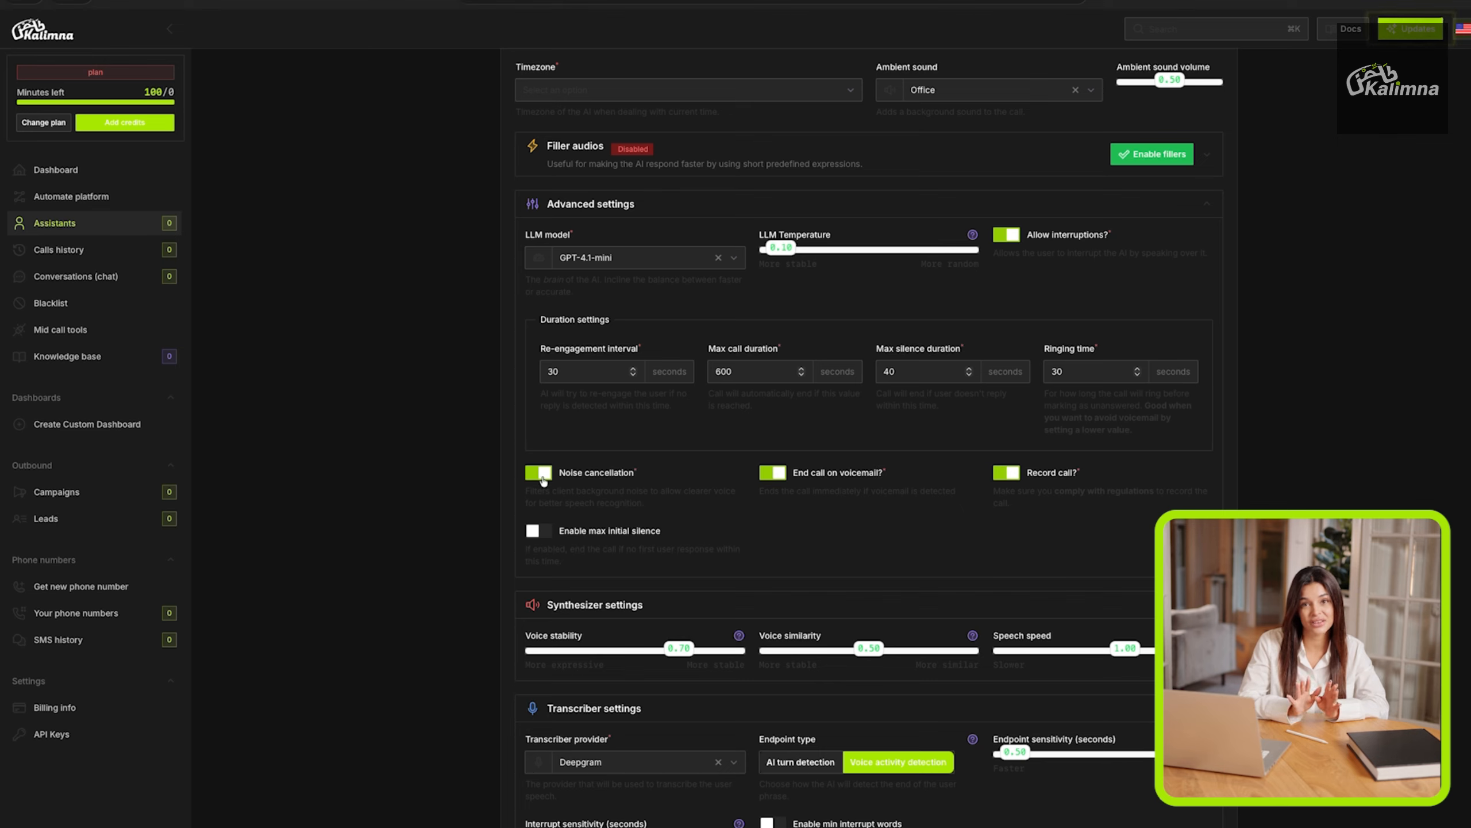
left_click(540, 474)
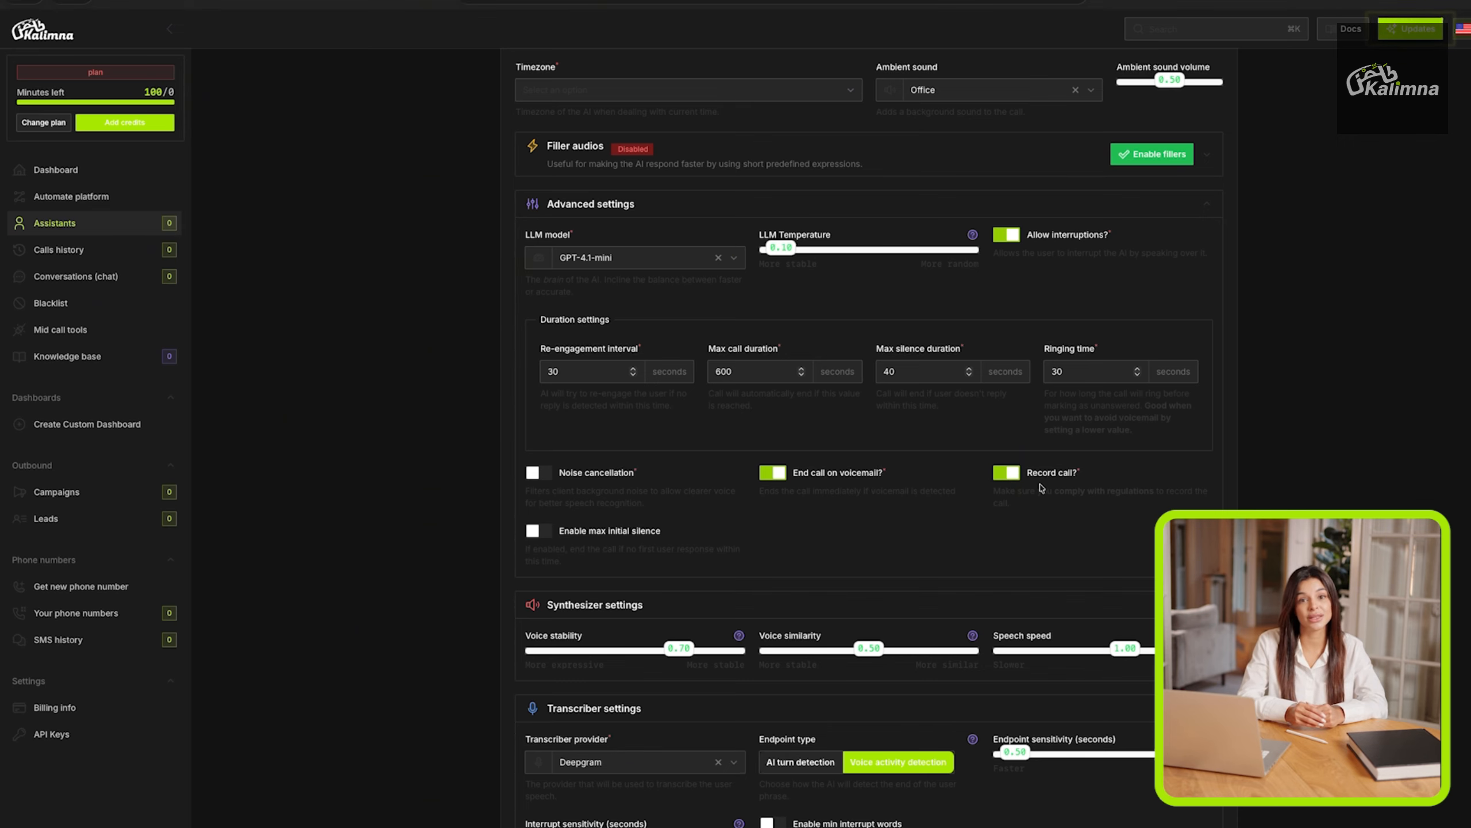
left_click_drag(1059, 491, 1154, 491)
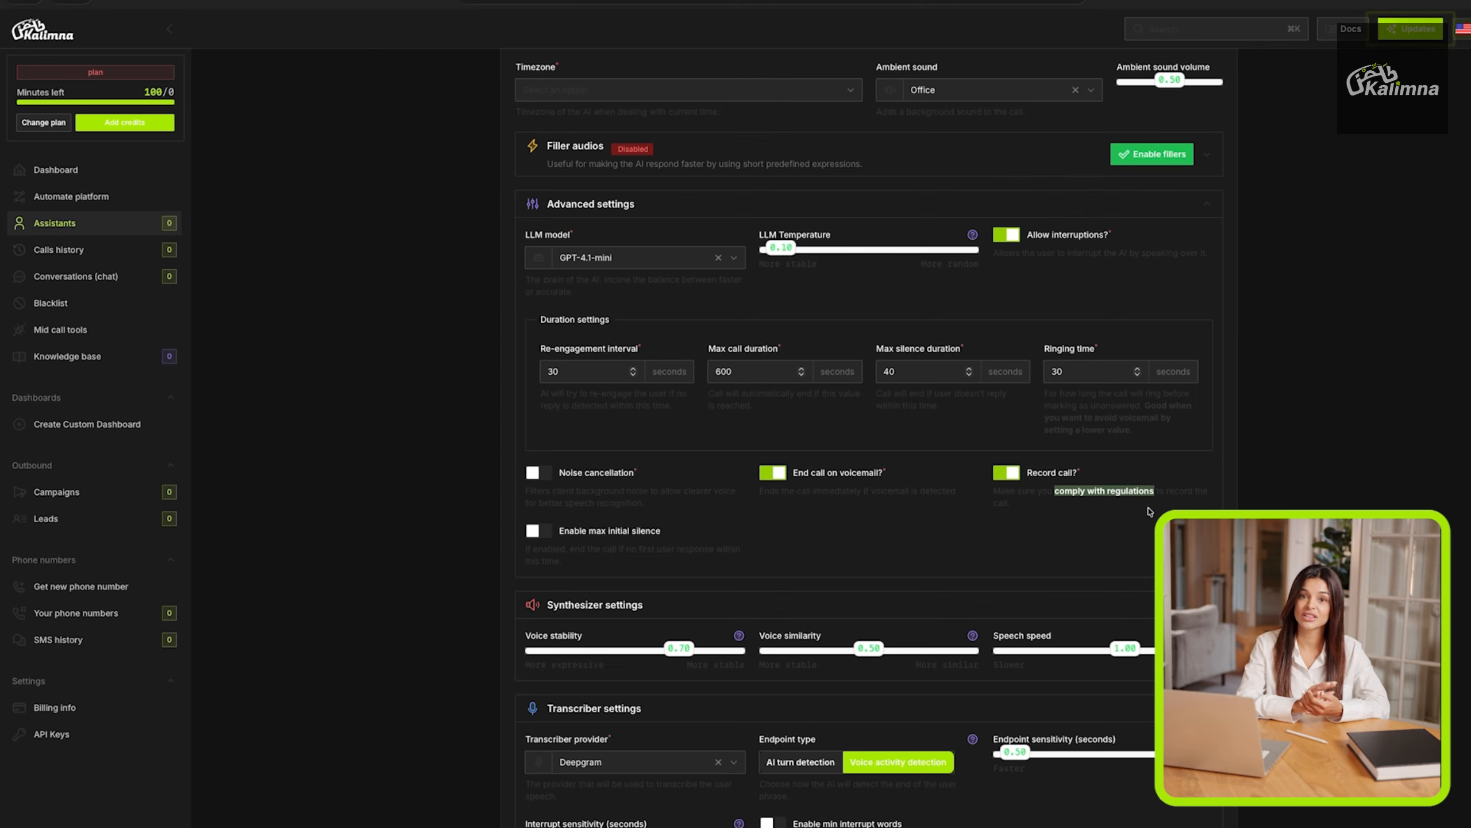
Enable the max initial silence limit in the advanced settings.
left_click(738, 532)
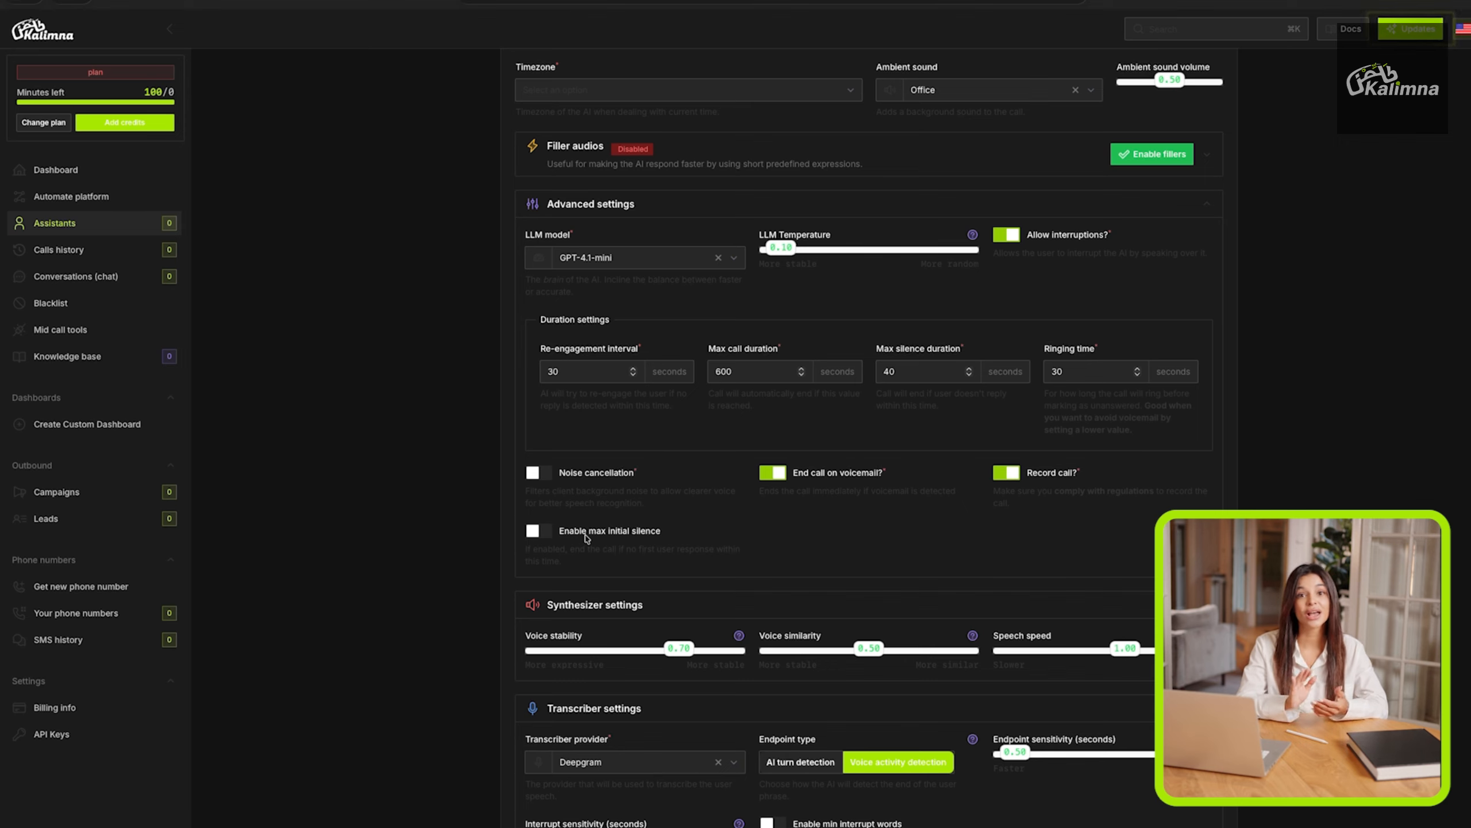
left_click(538, 531)
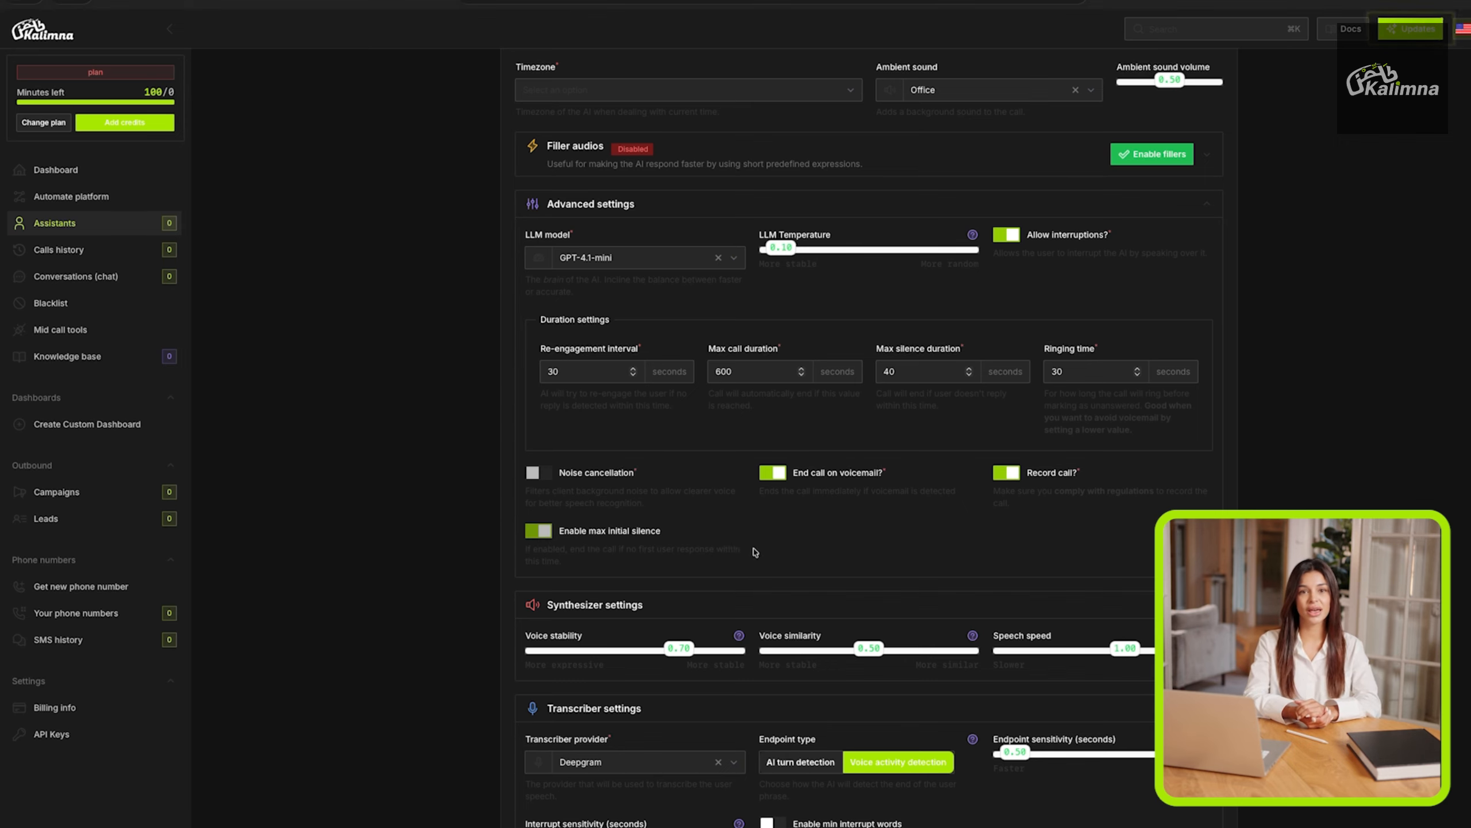
scroll(753, 552, "down", 2)
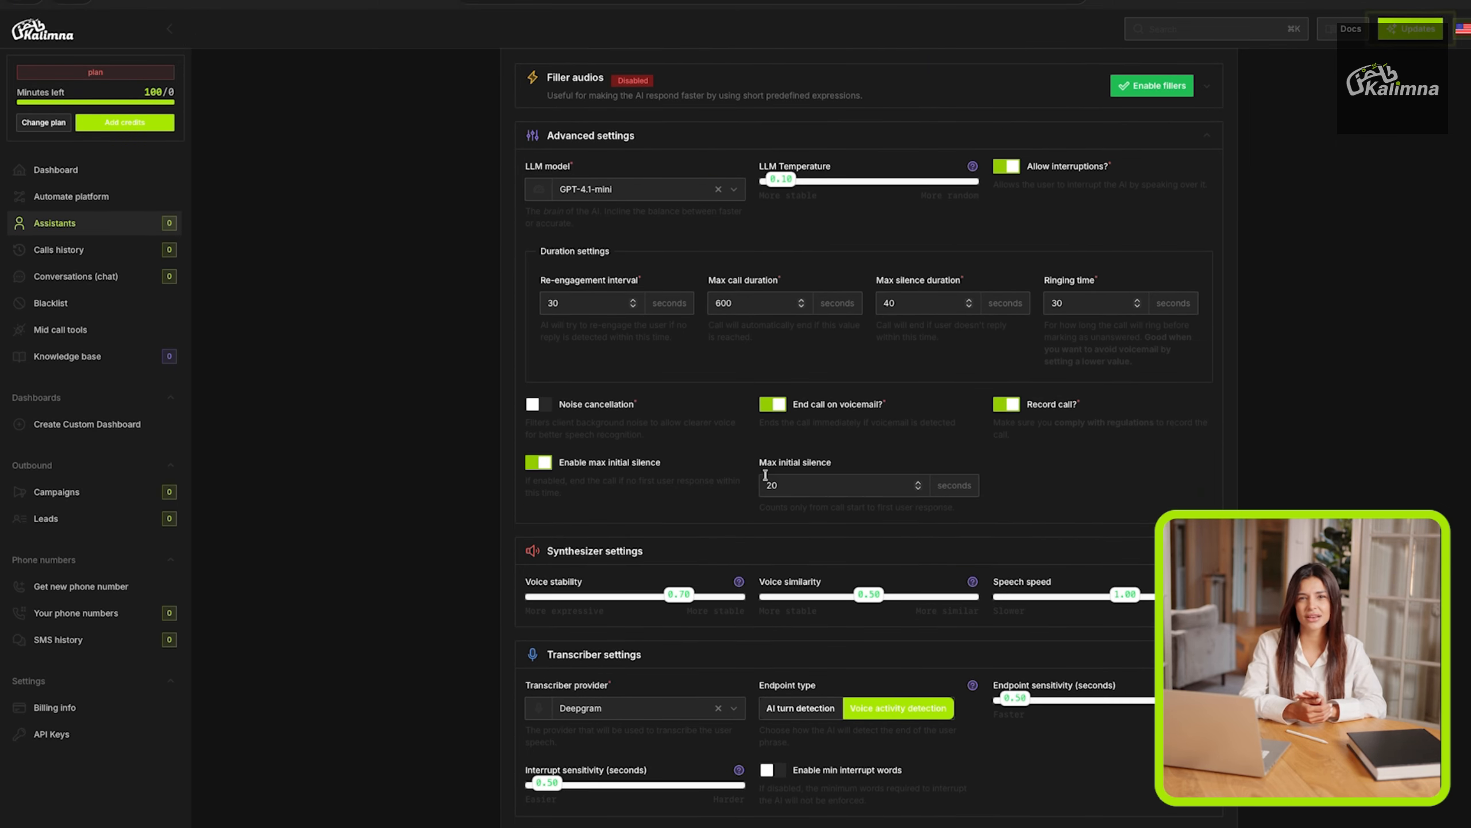
Raise the speech speed in the synthesizer settings and try out the voice stability slider.
scroll(918, 483, "down", 1)
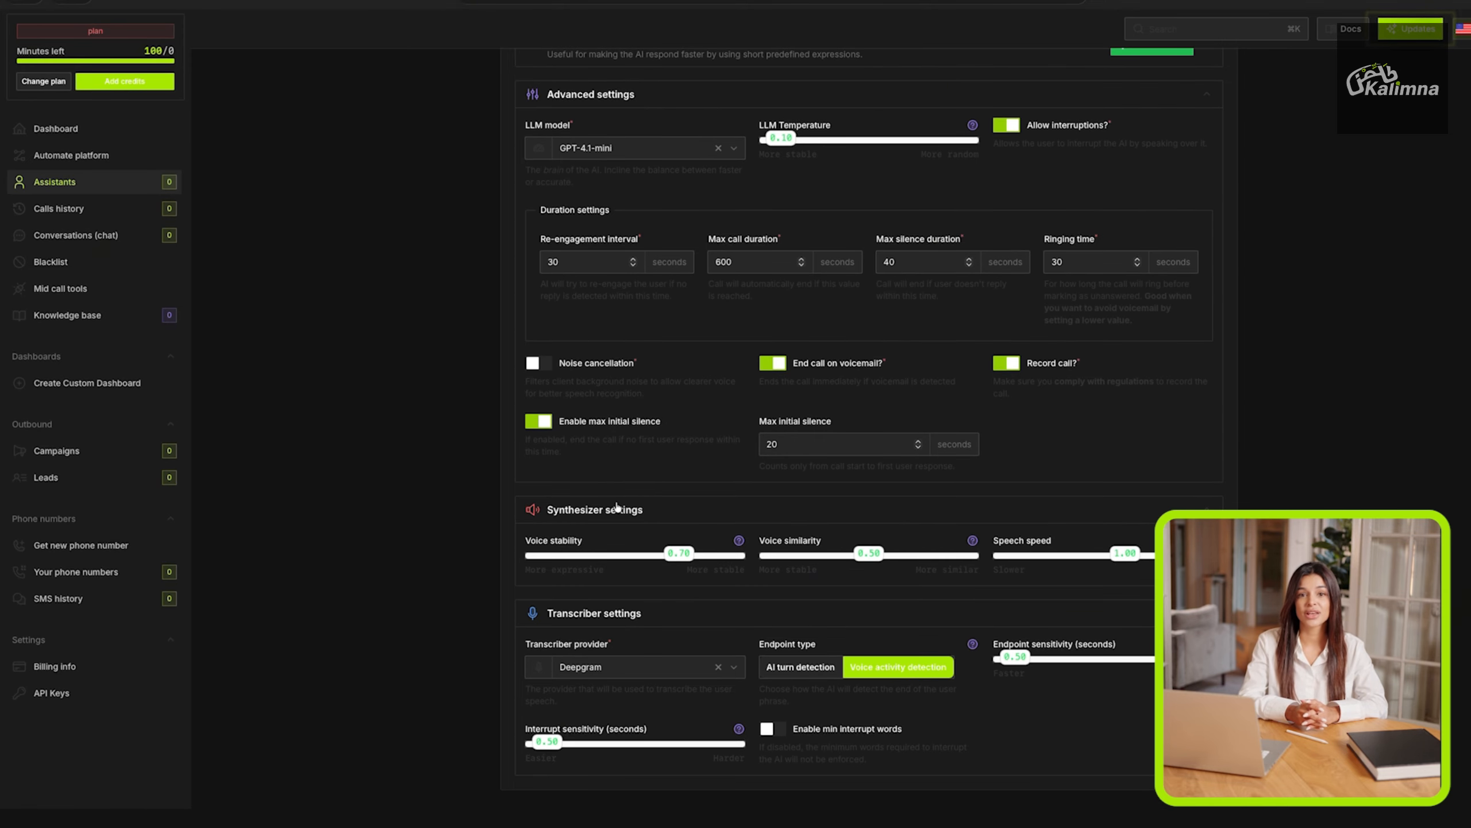
mouse_move(677, 555)
left_mouse_down()
mouse_move(622, 558)
mouse_move(673, 559)
left_mouse_up()
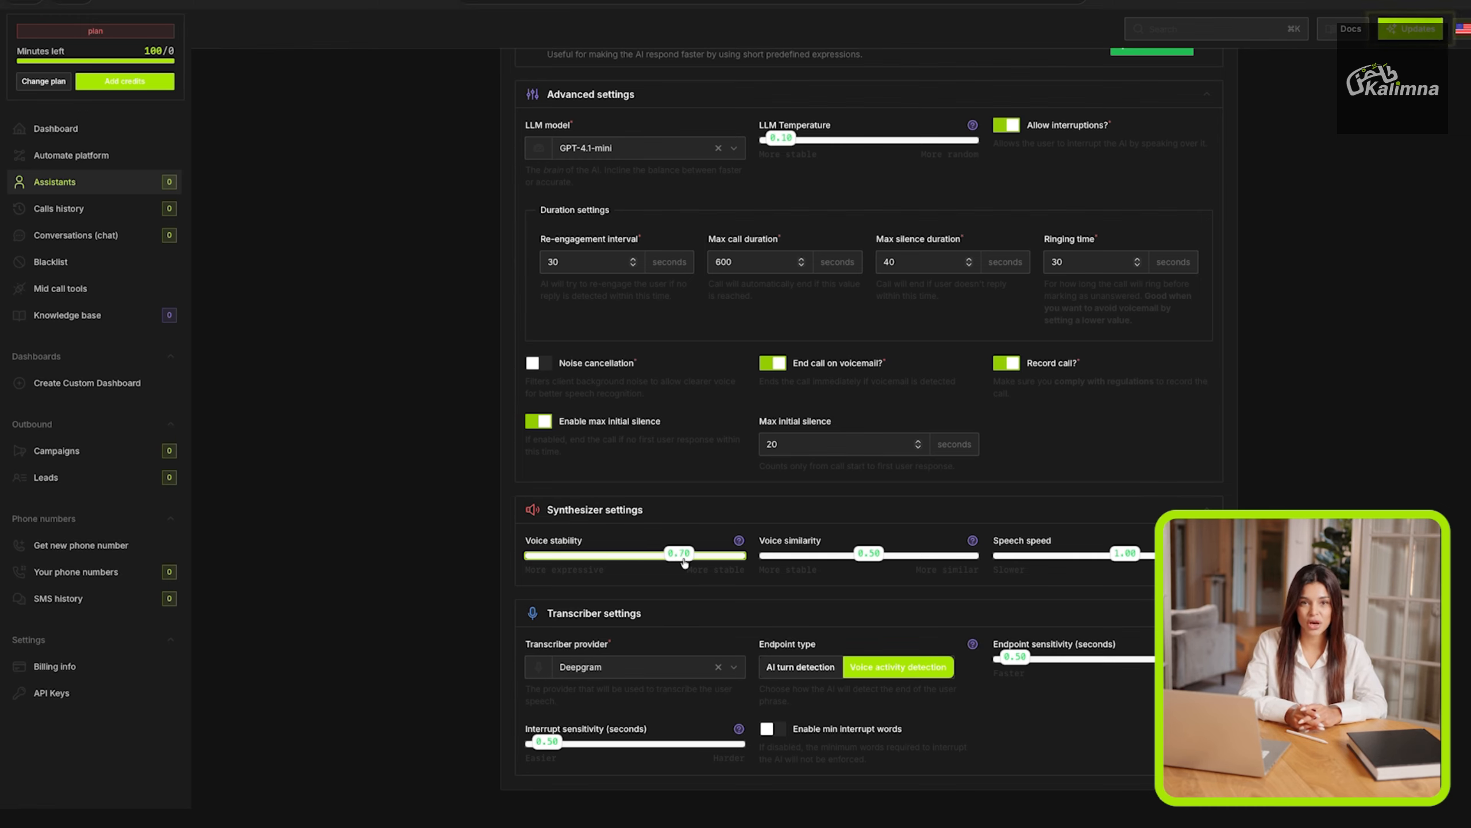
left_click_drag(1118, 555, 1164, 555)
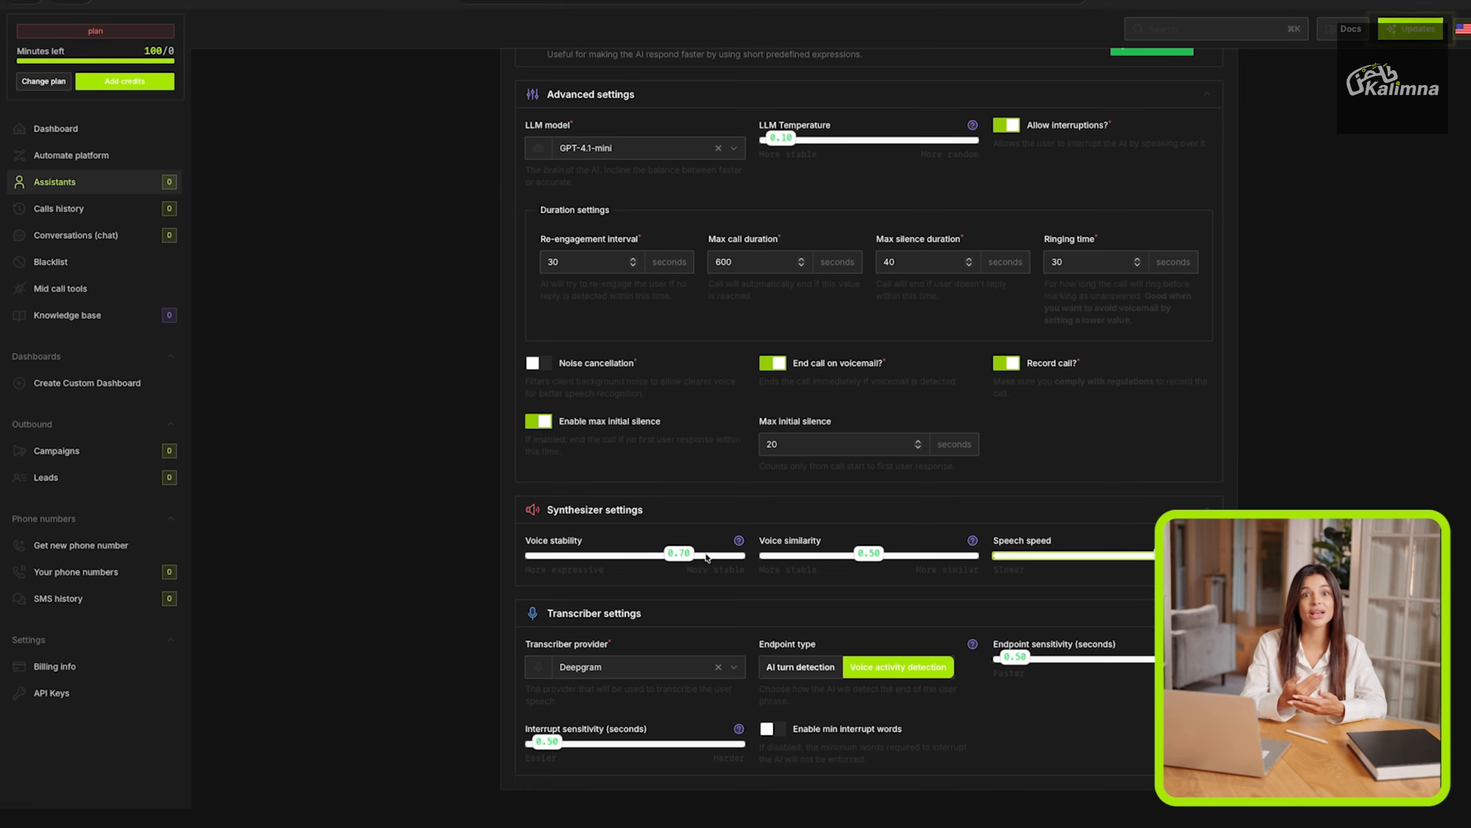
left_click(683, 558)
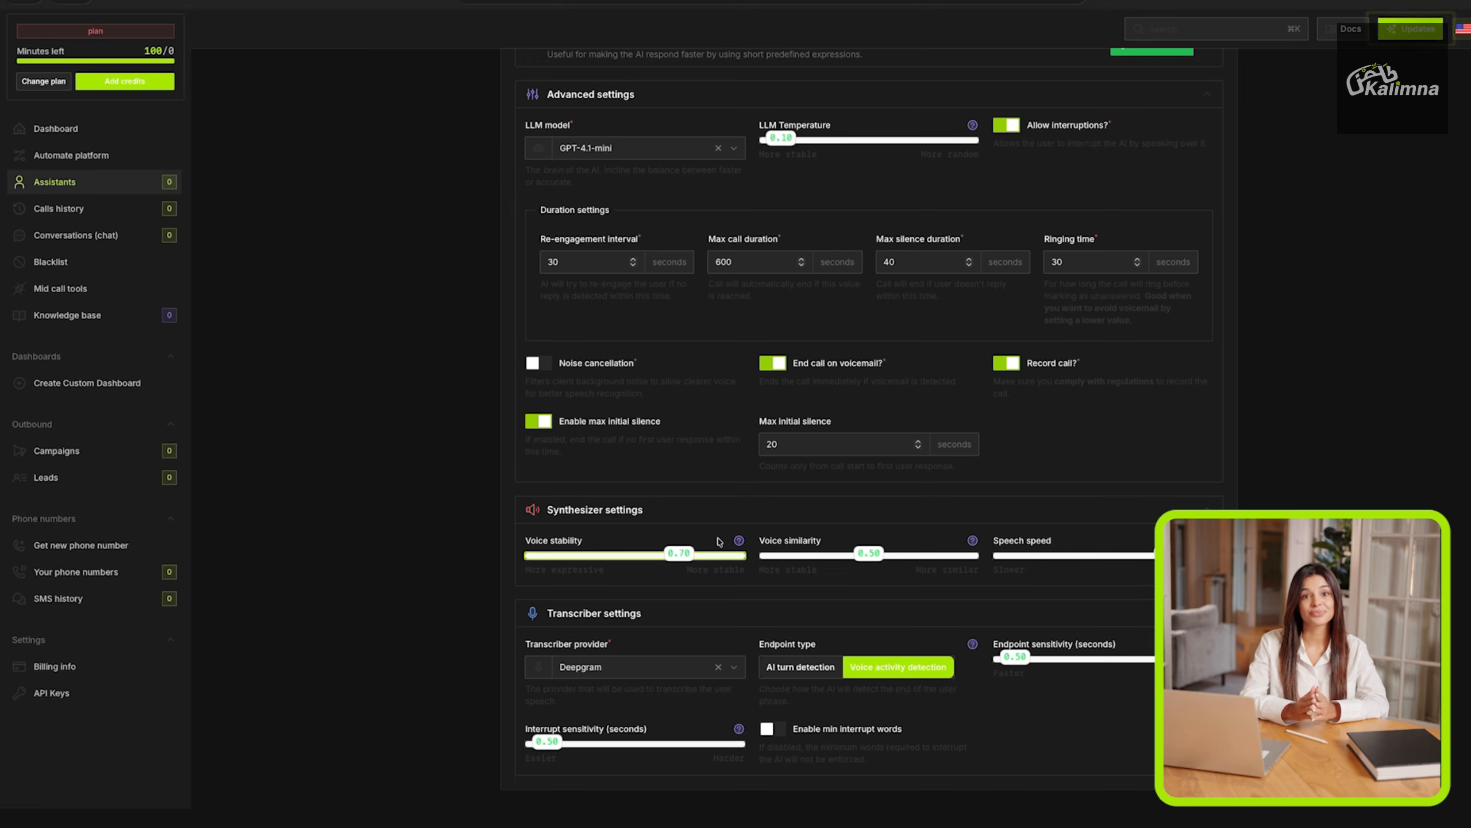
Choose Deepgram as the provider in the transcriber settings.
scroll(749, 532, "down", 1)
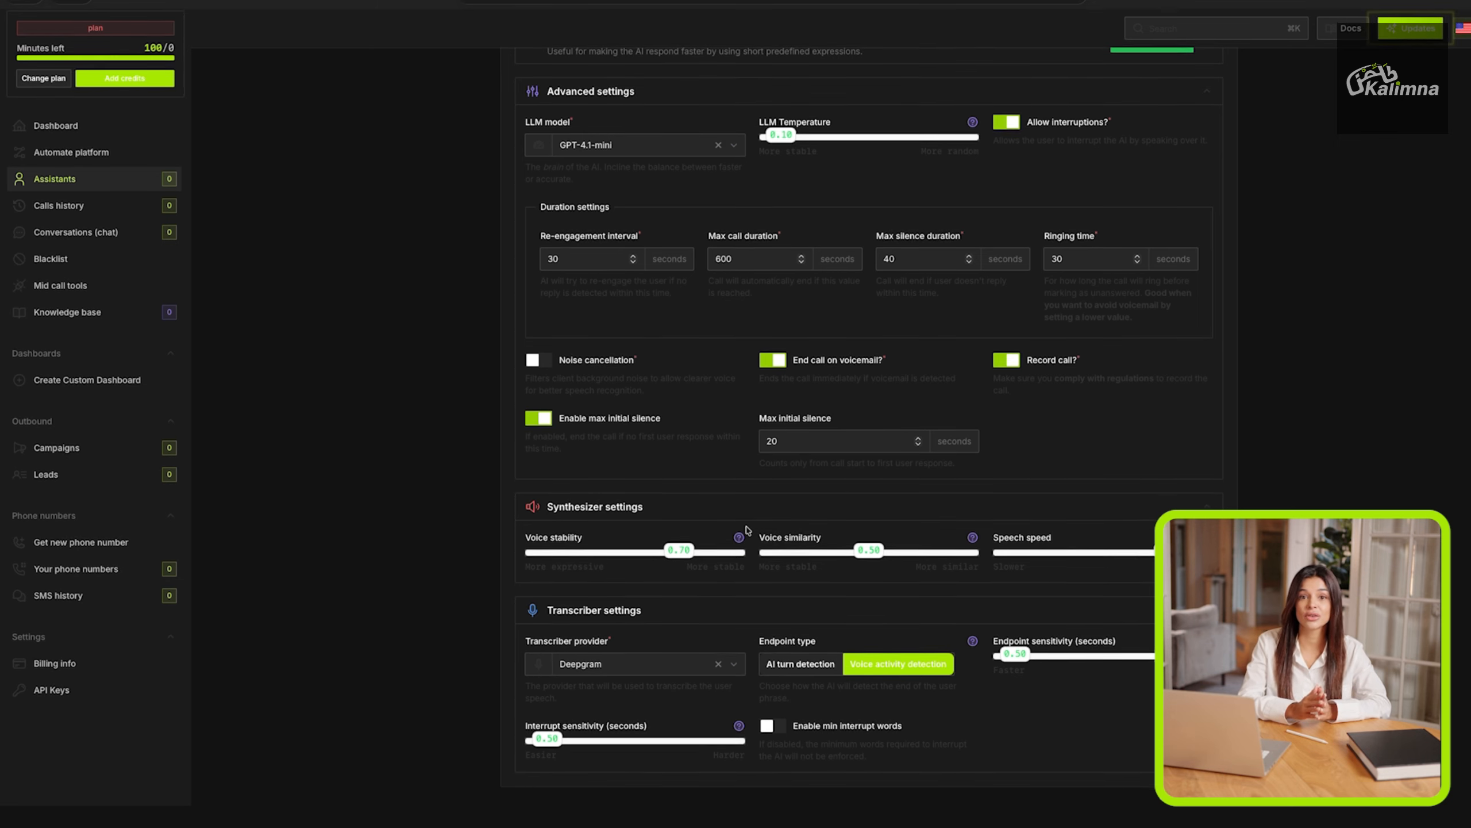
left_click(667, 671)
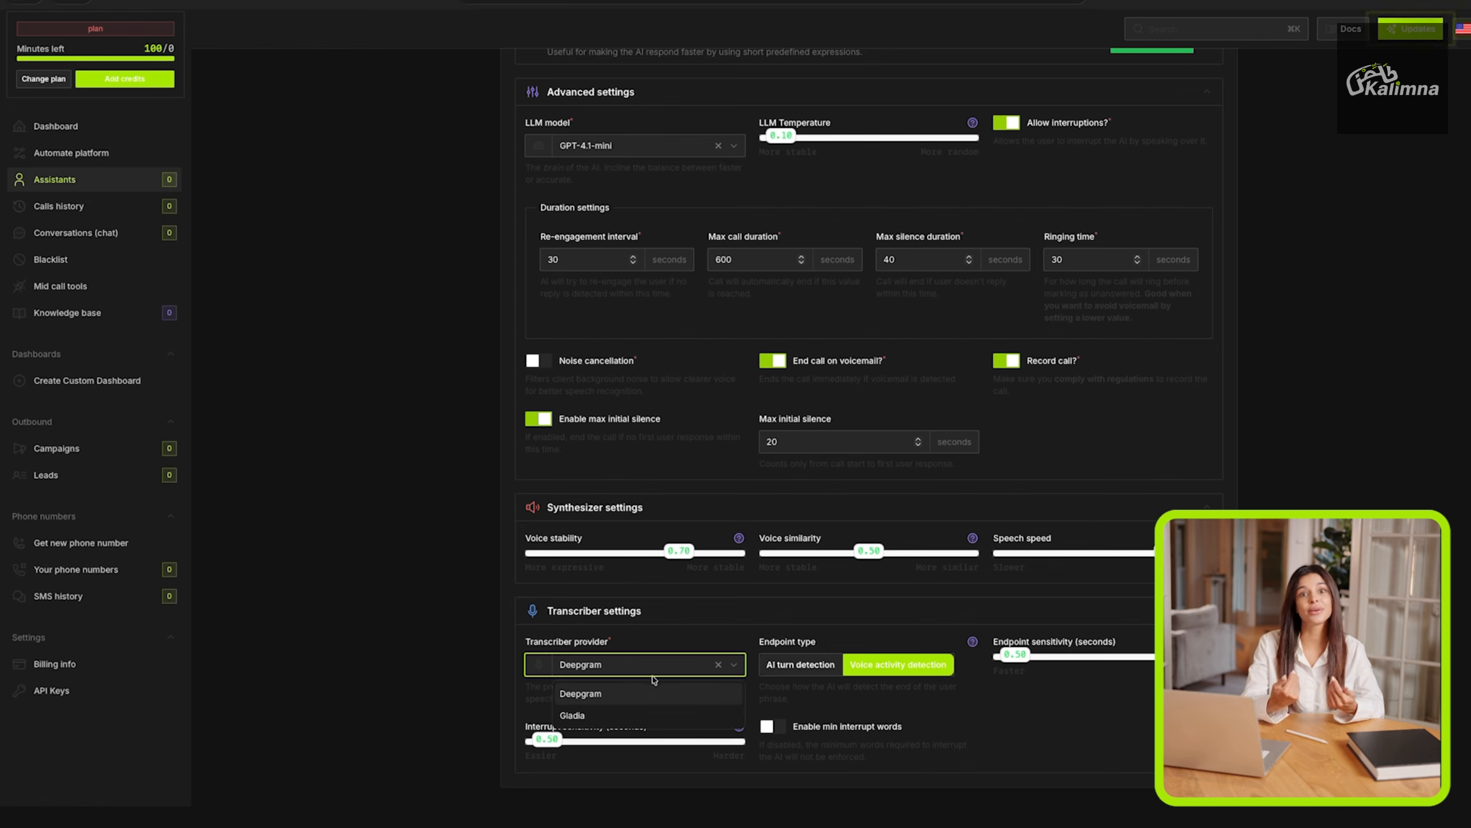
left_click(639, 698)
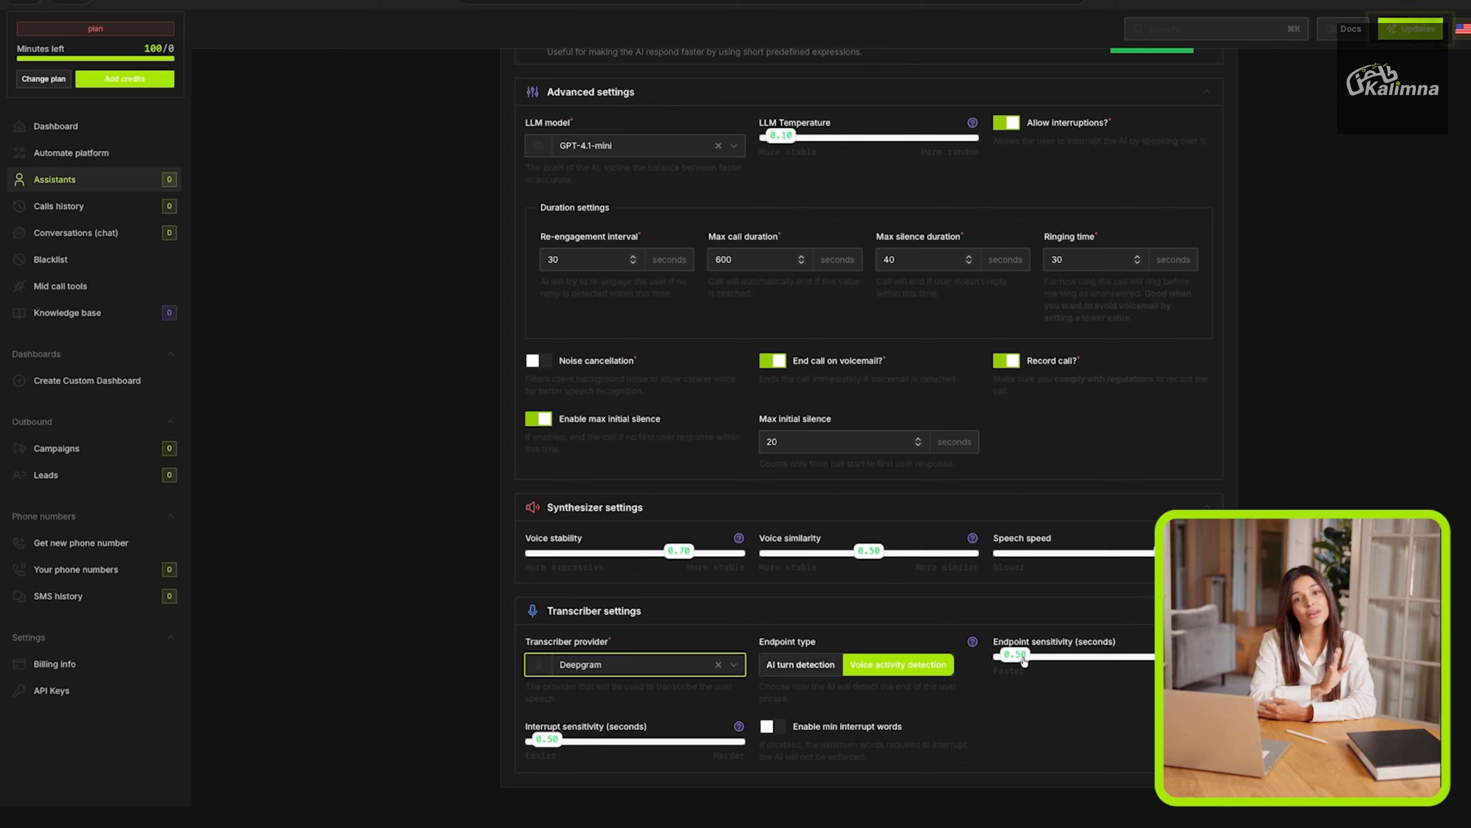
Try lower and higher endpoint sensitivities for the transcriber, settling on 0.70 seconds.
mouse_move(1026, 661)
left_mouse_down()
mouse_move(1106, 664)
mouse_move(1011, 668)
left_mouse_up()
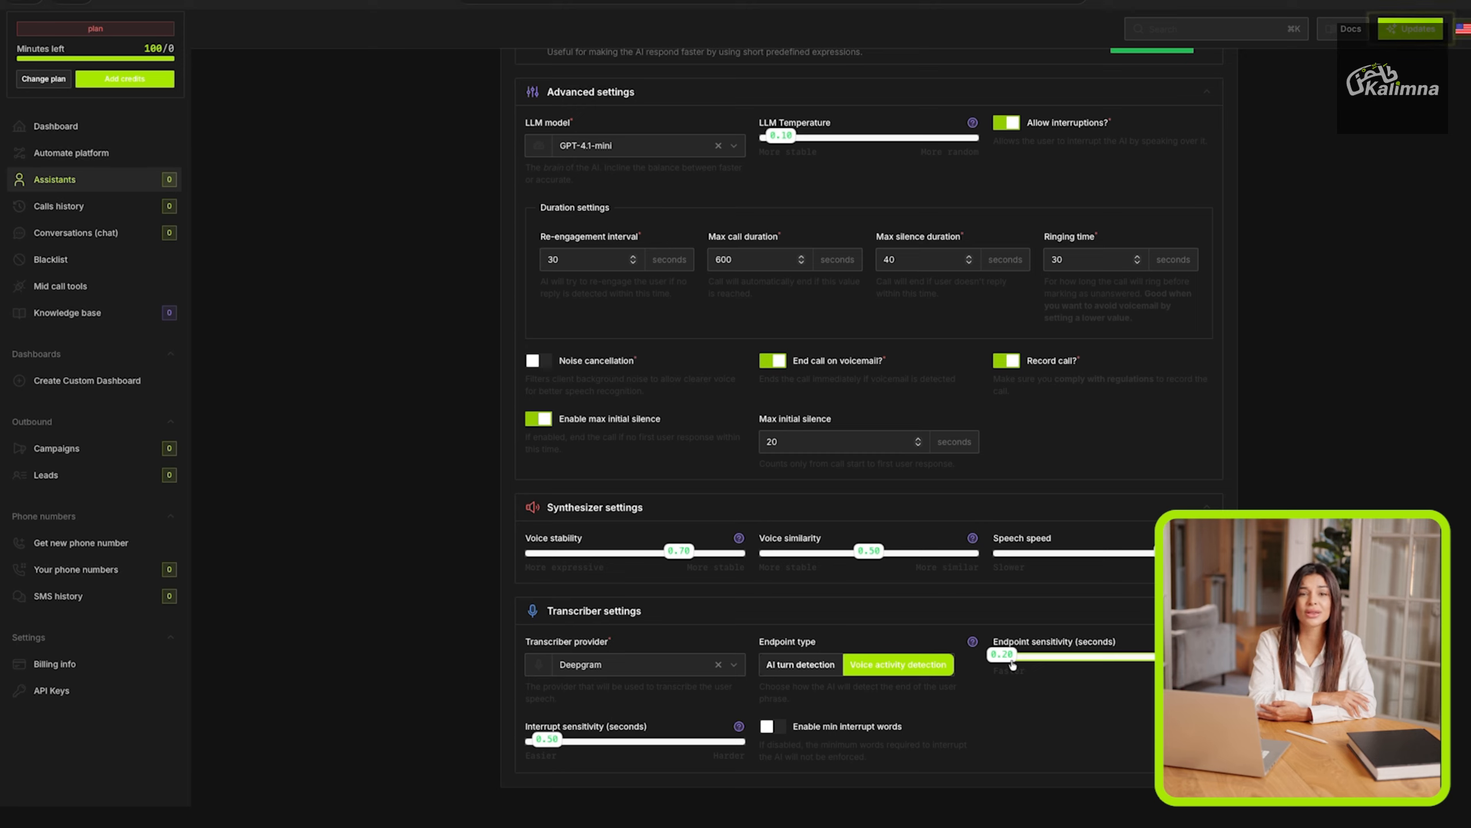
left_click_drag(1013, 664, 1164, 658)
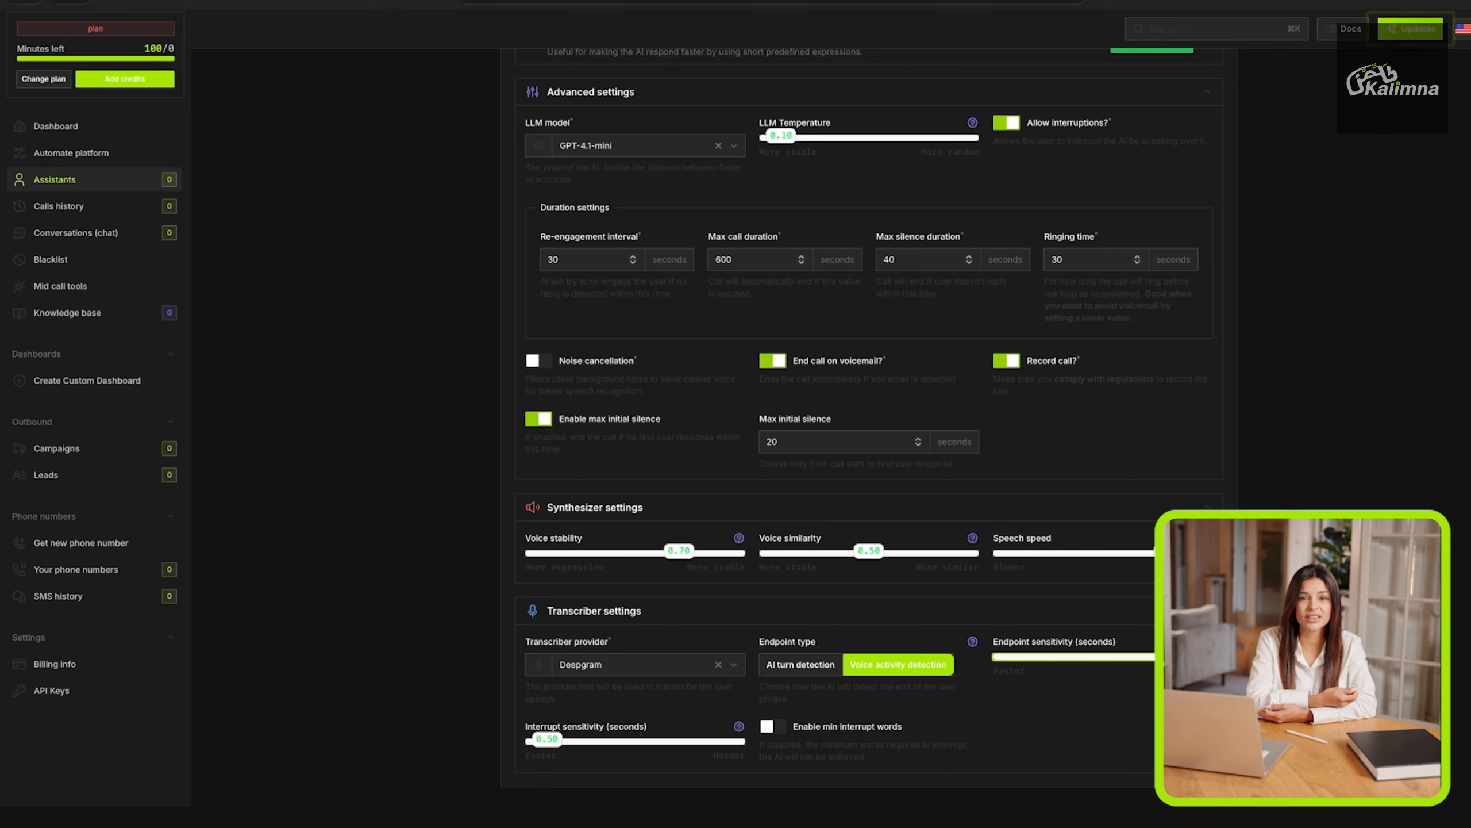
left_click_drag(1165, 659, 1033, 665)
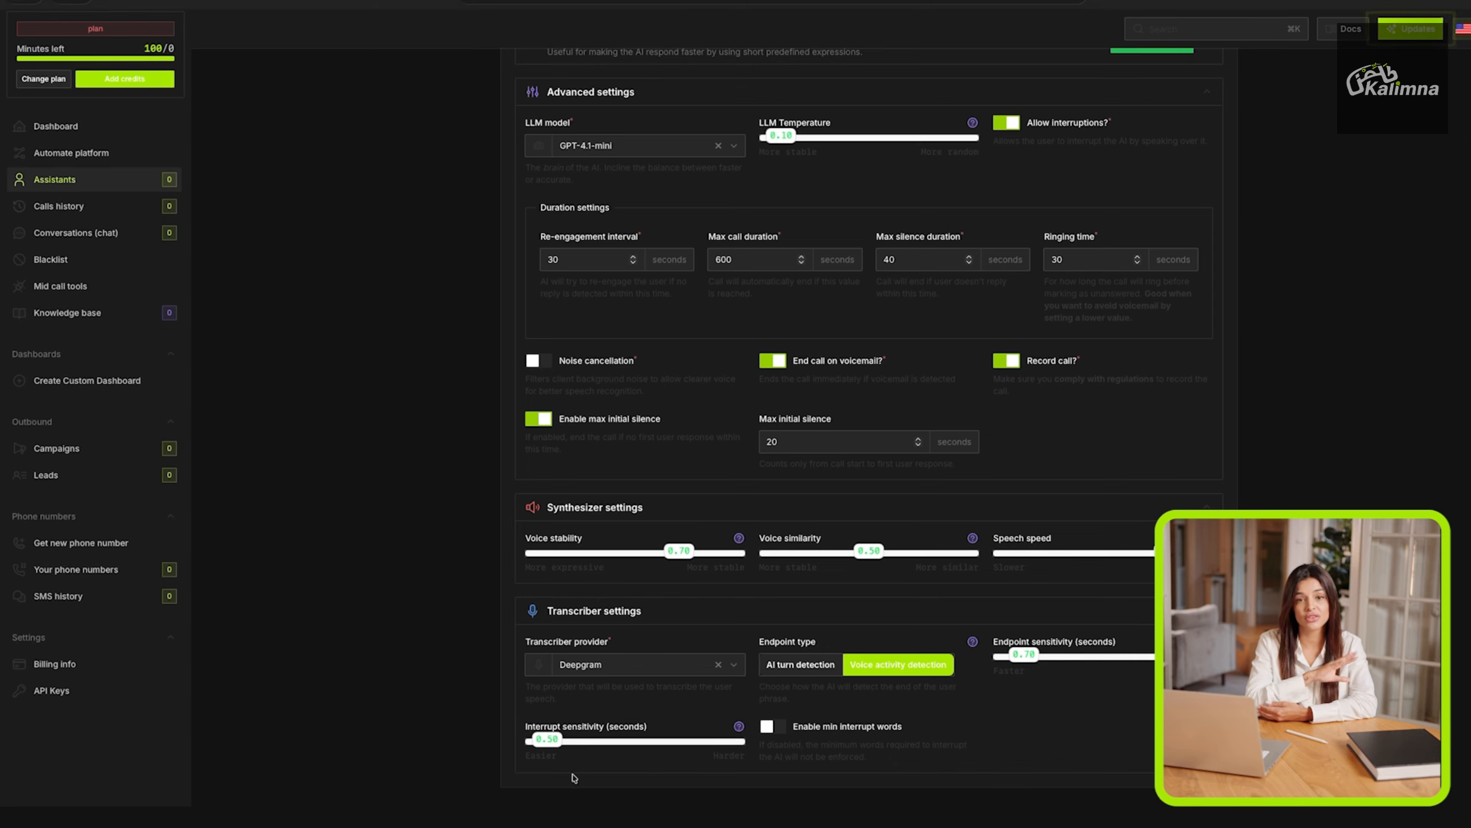
Set the transcriber's interrupt sensitivity to 0.70 seconds, enable min interrupt words and raise the minimum number of words.
mouse_move(550, 742)
left_mouse_down()
mouse_move(631, 743)
mouse_move(562, 749)
left_mouse_up()
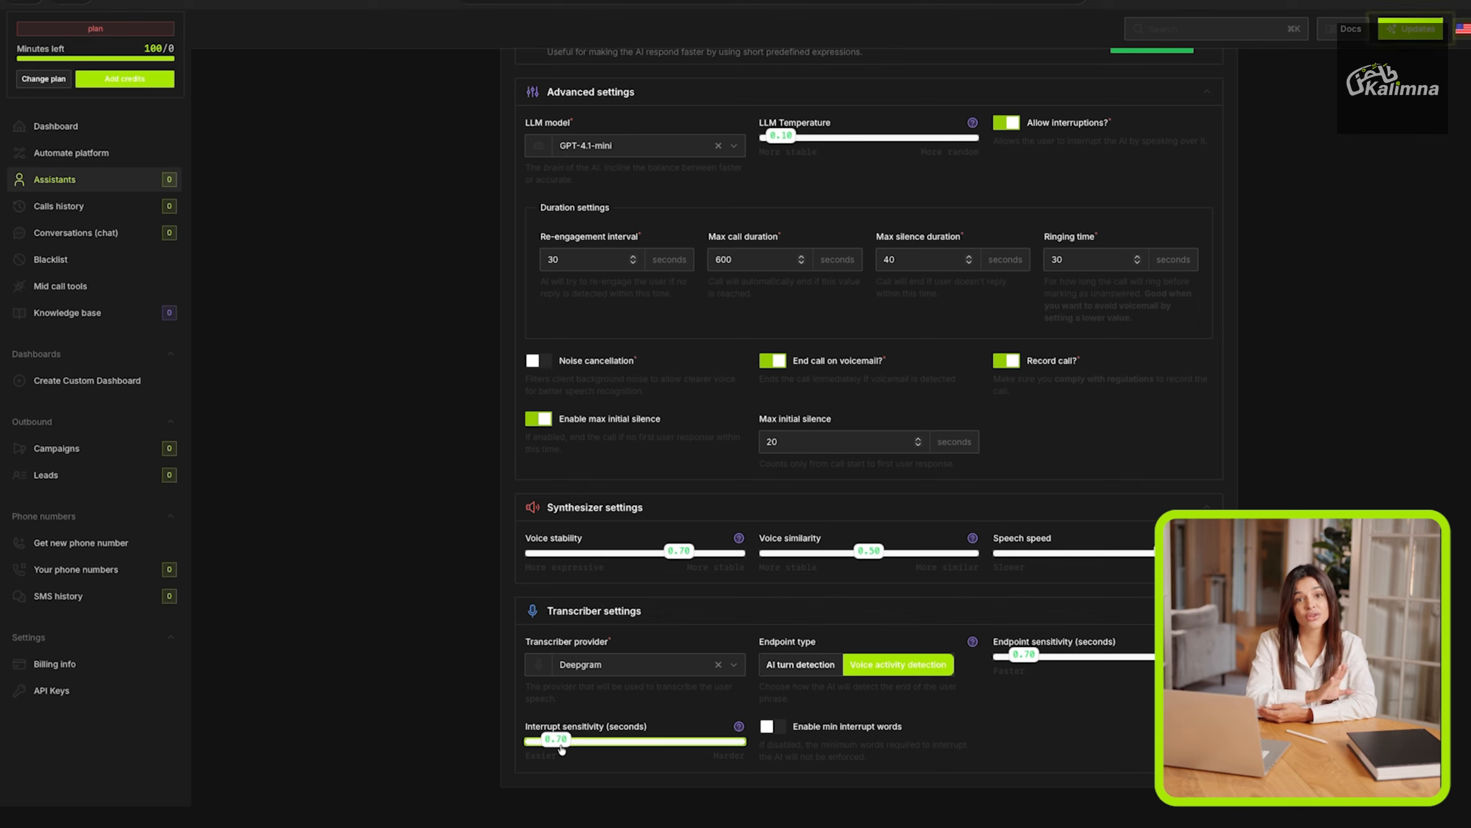
left_click(769, 727)
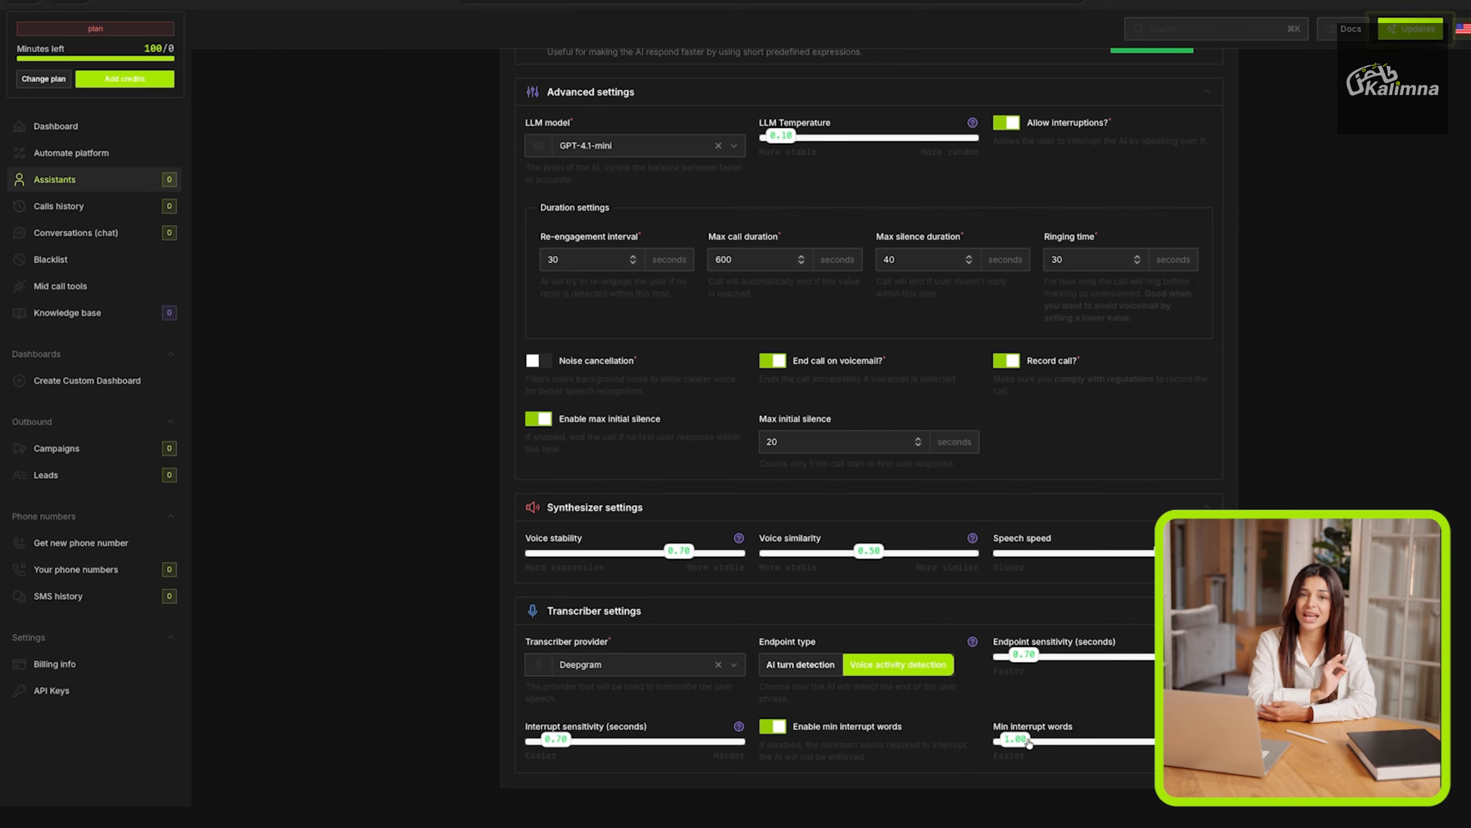
left_click_drag(1028, 743, 1061, 743)
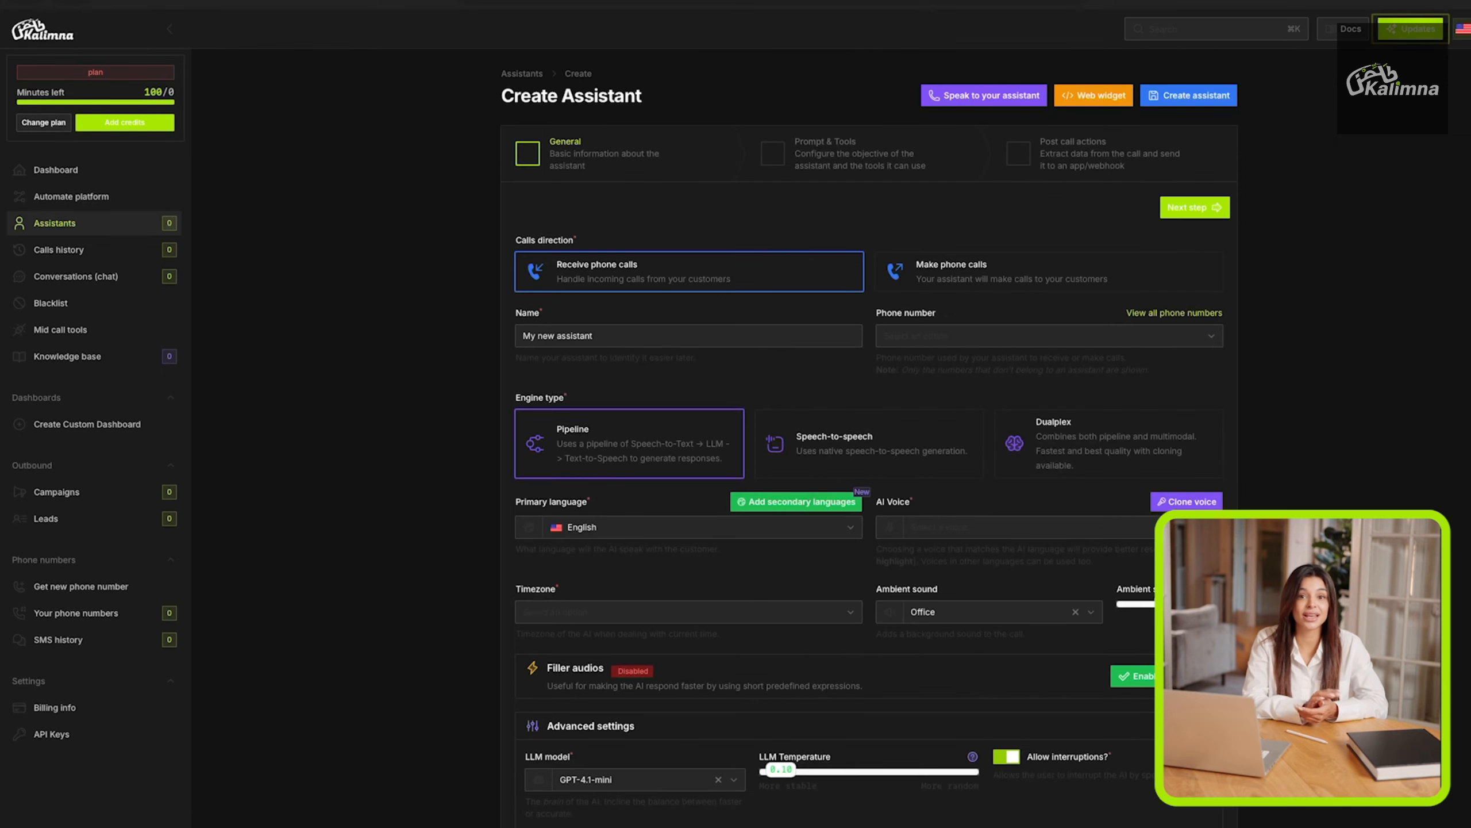
Go to the assistant's Prompt & Tools stage and check the knowledgebase choices.
left_click(813, 151)
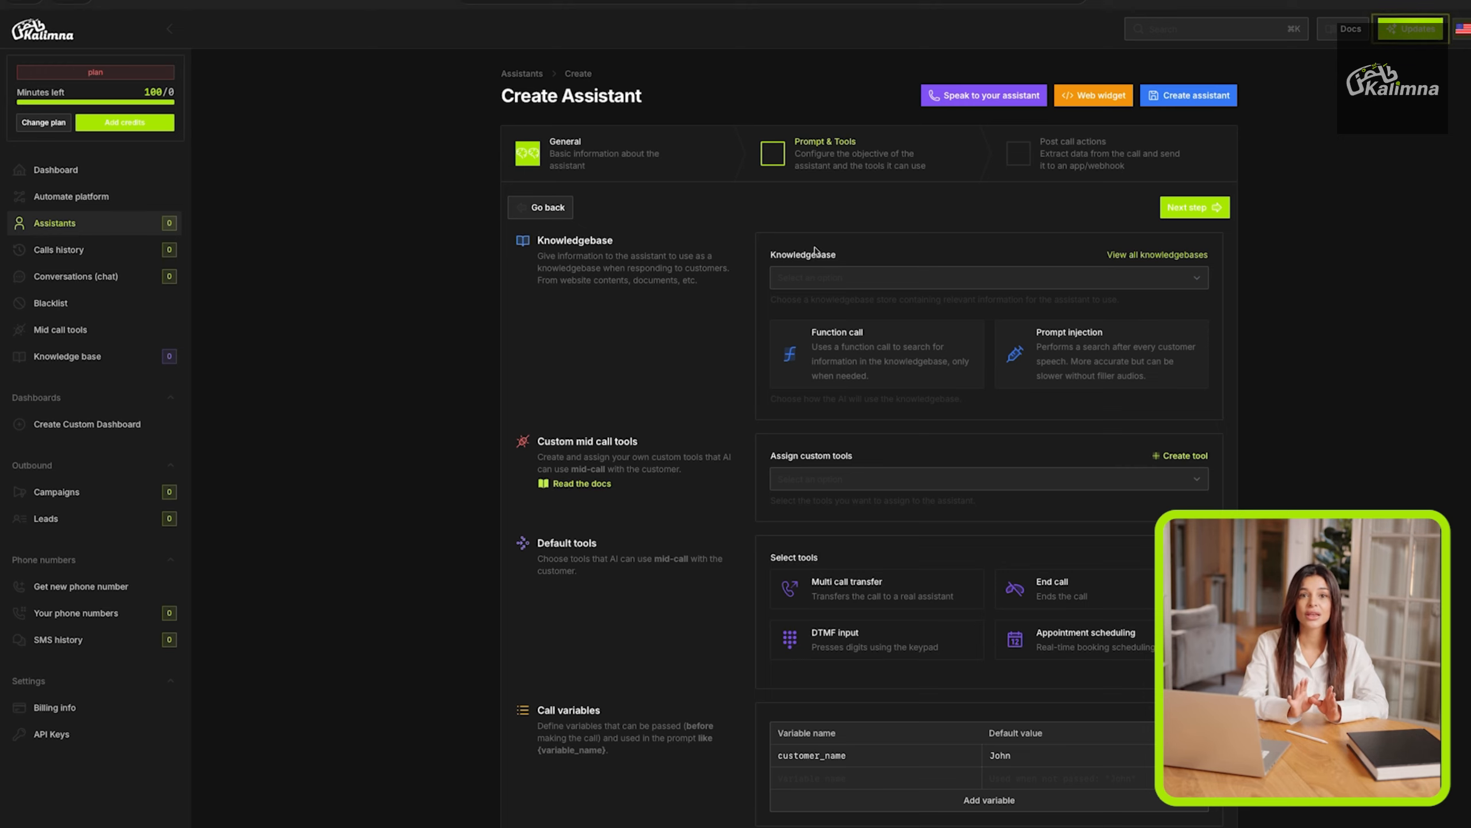
left_click(825, 278)
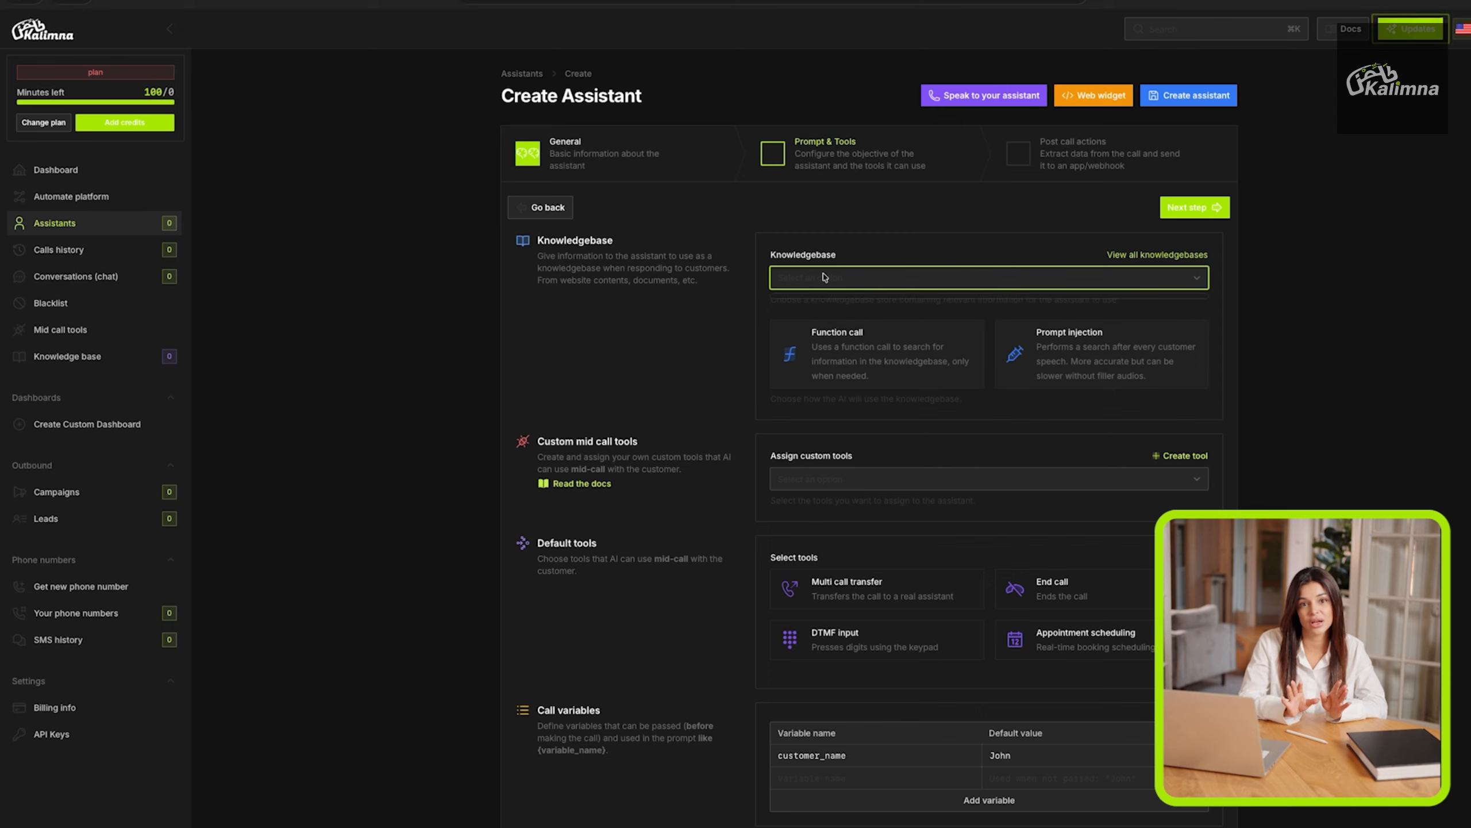
left_click(851, 250)
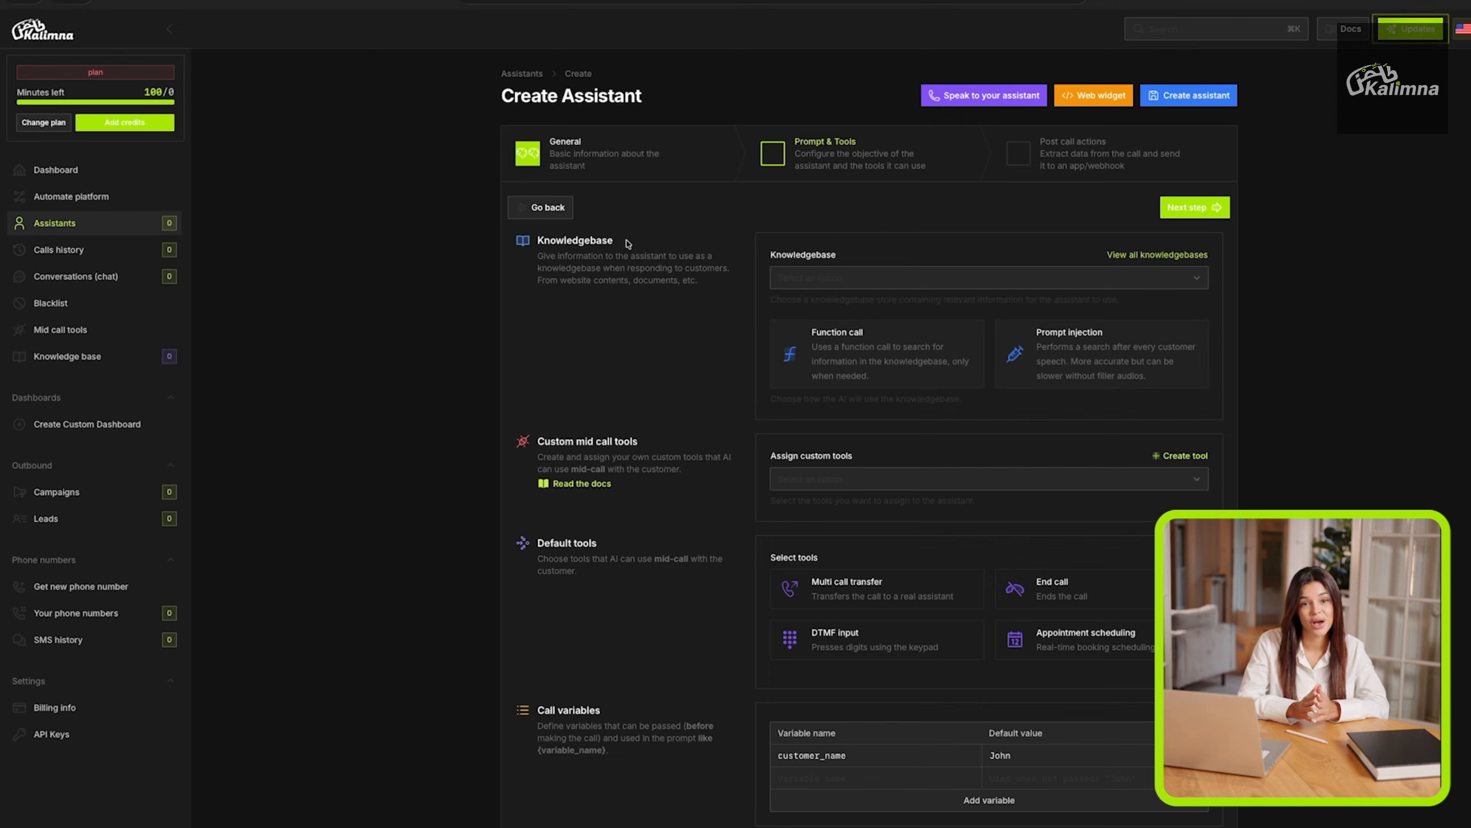
double_click(586, 239)
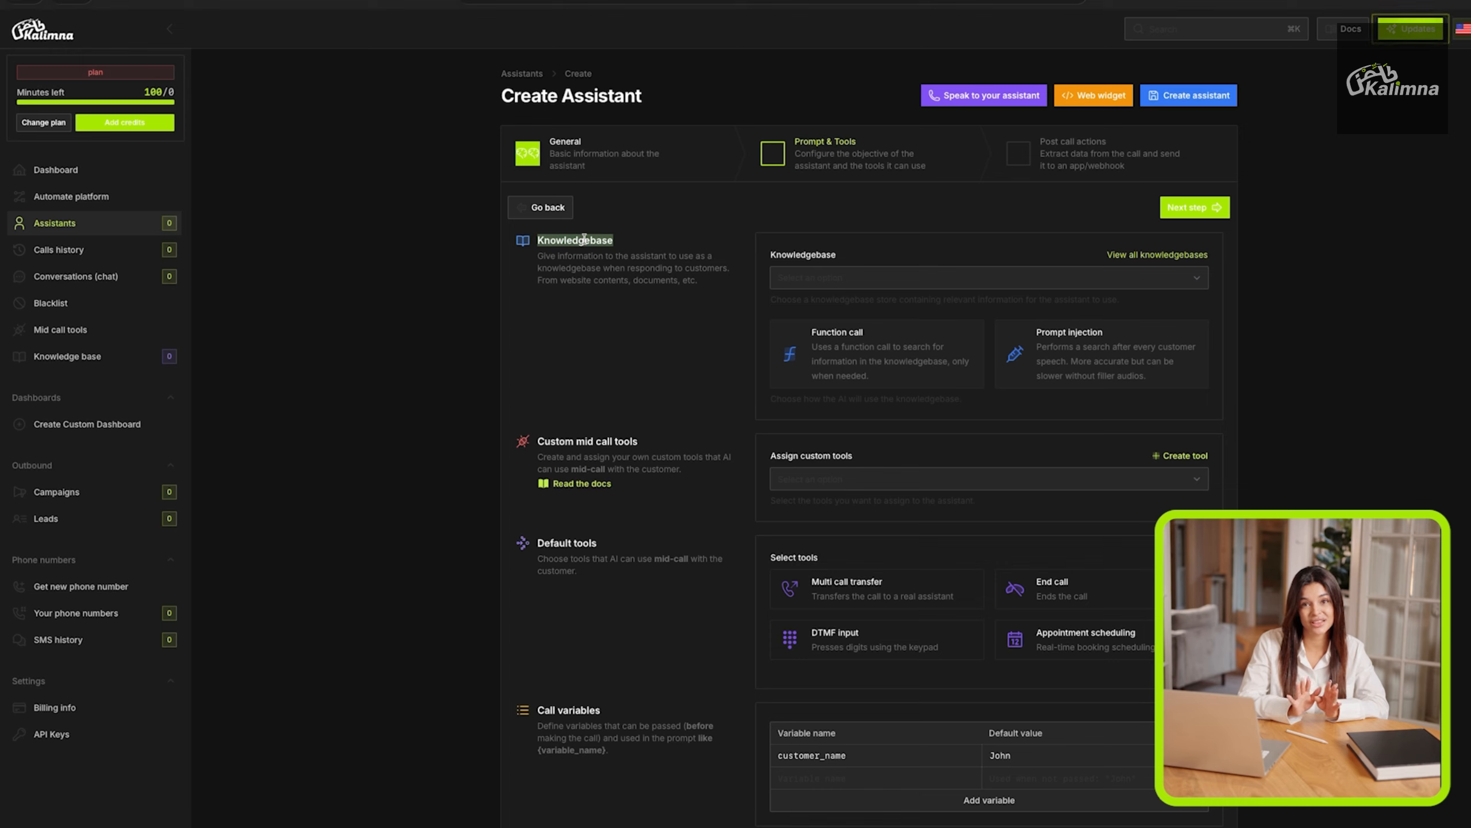
left_click(585, 239)
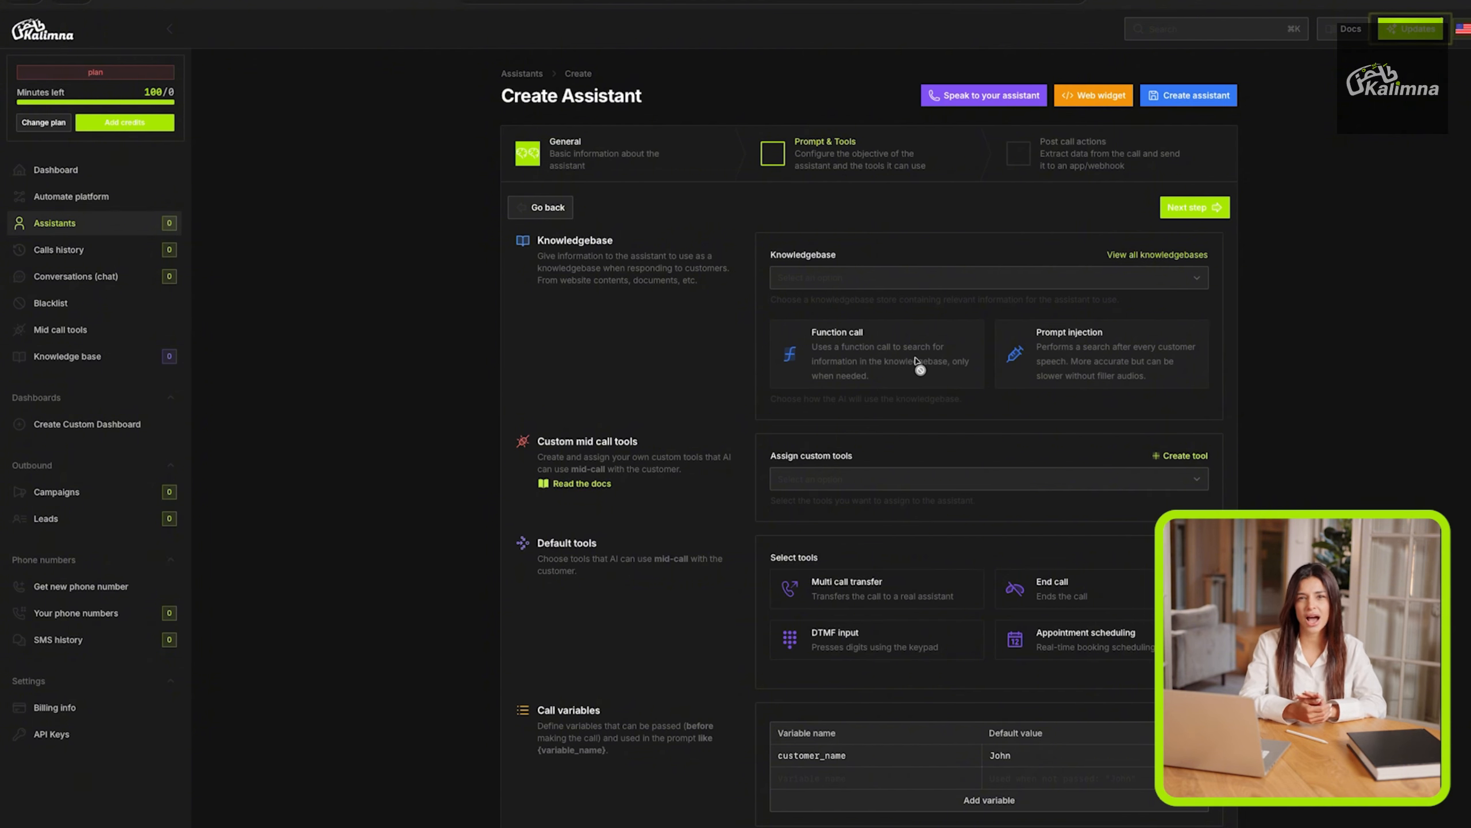
Look at the Custom mid call tools section and the list for assigning custom tools.
scroll(918, 362, "down", 1)
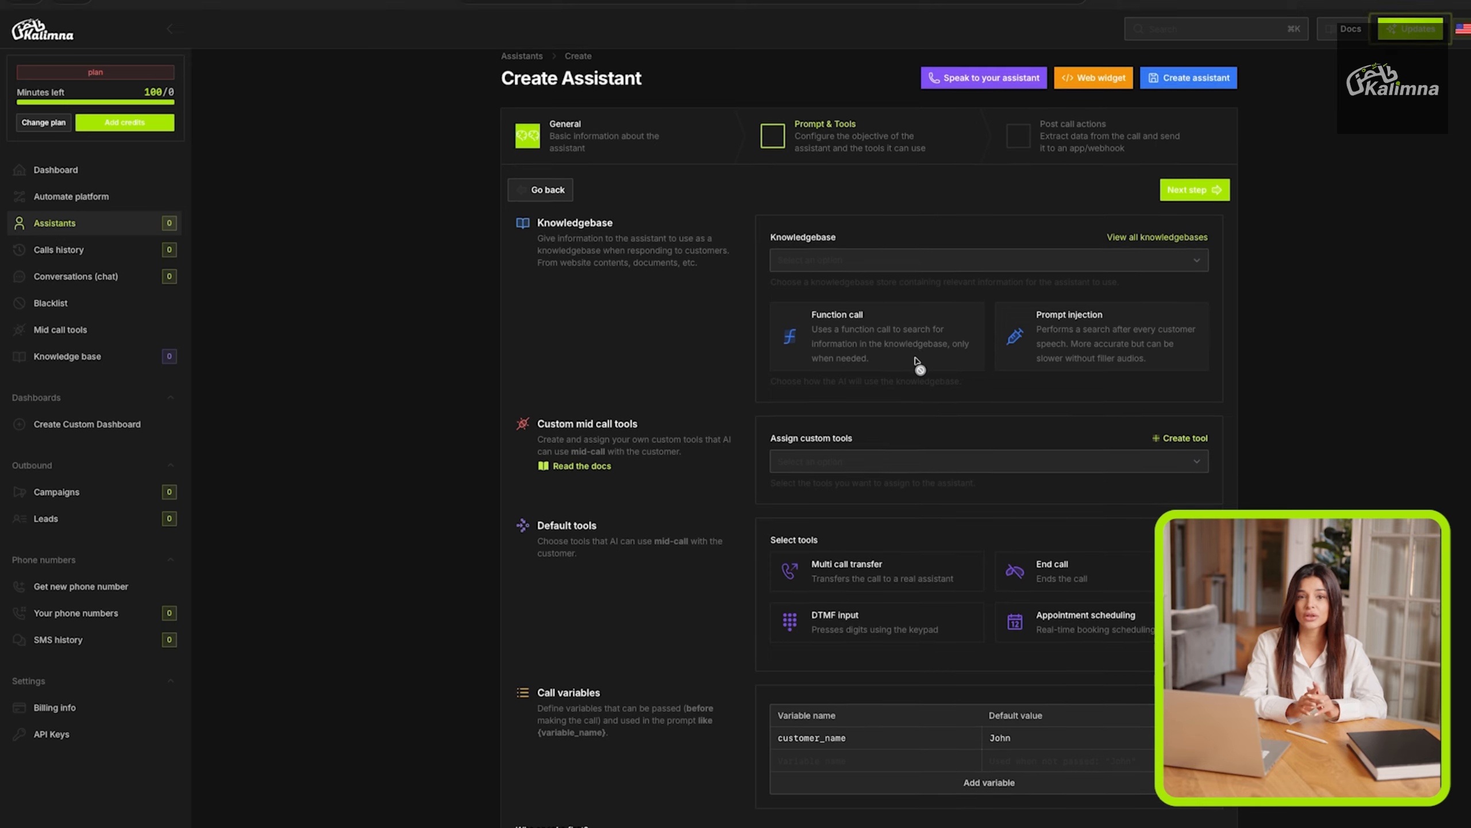
triple_click(618, 376)
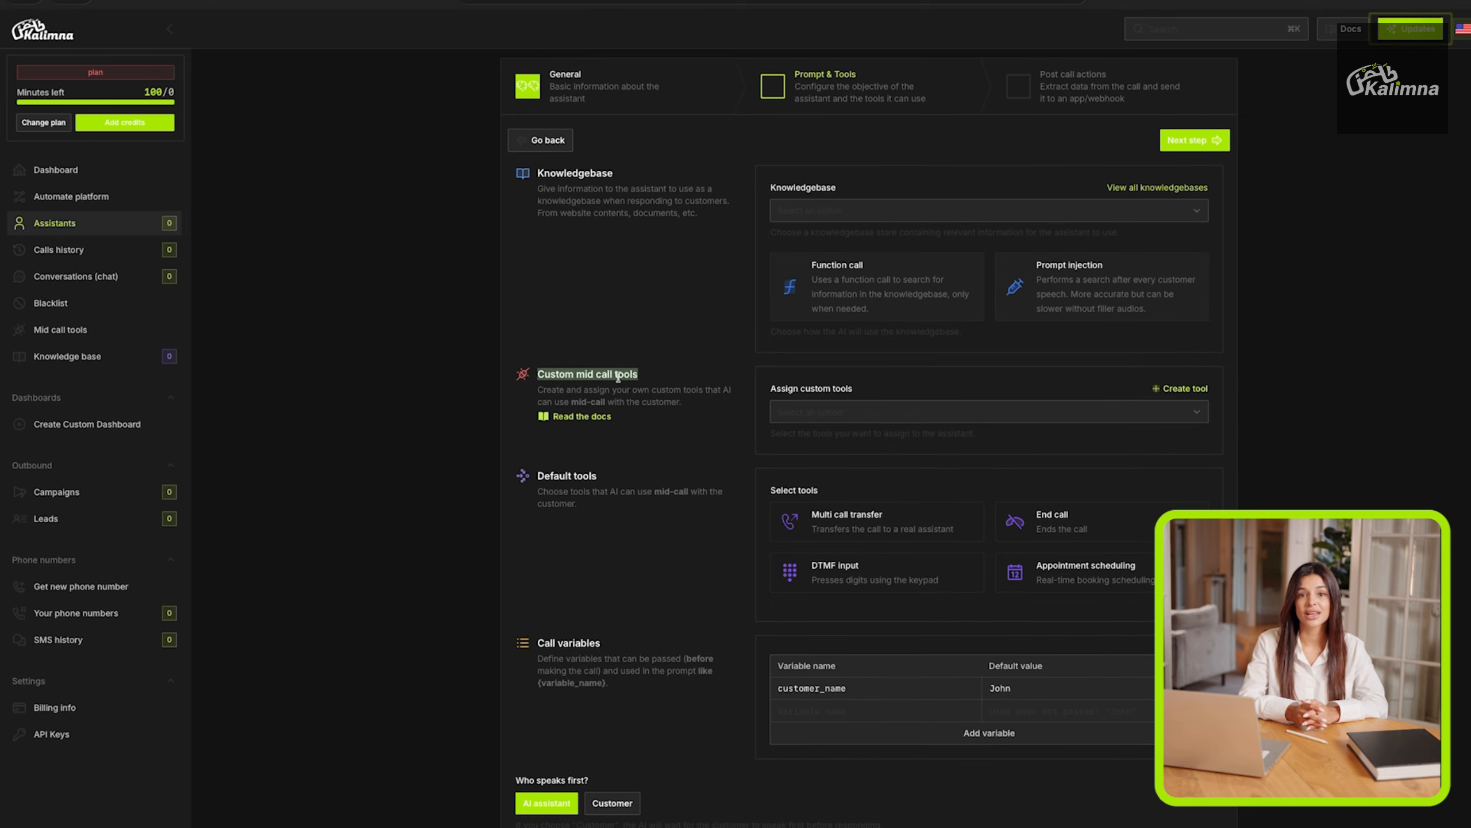
left_click(617, 376)
left_click(841, 410)
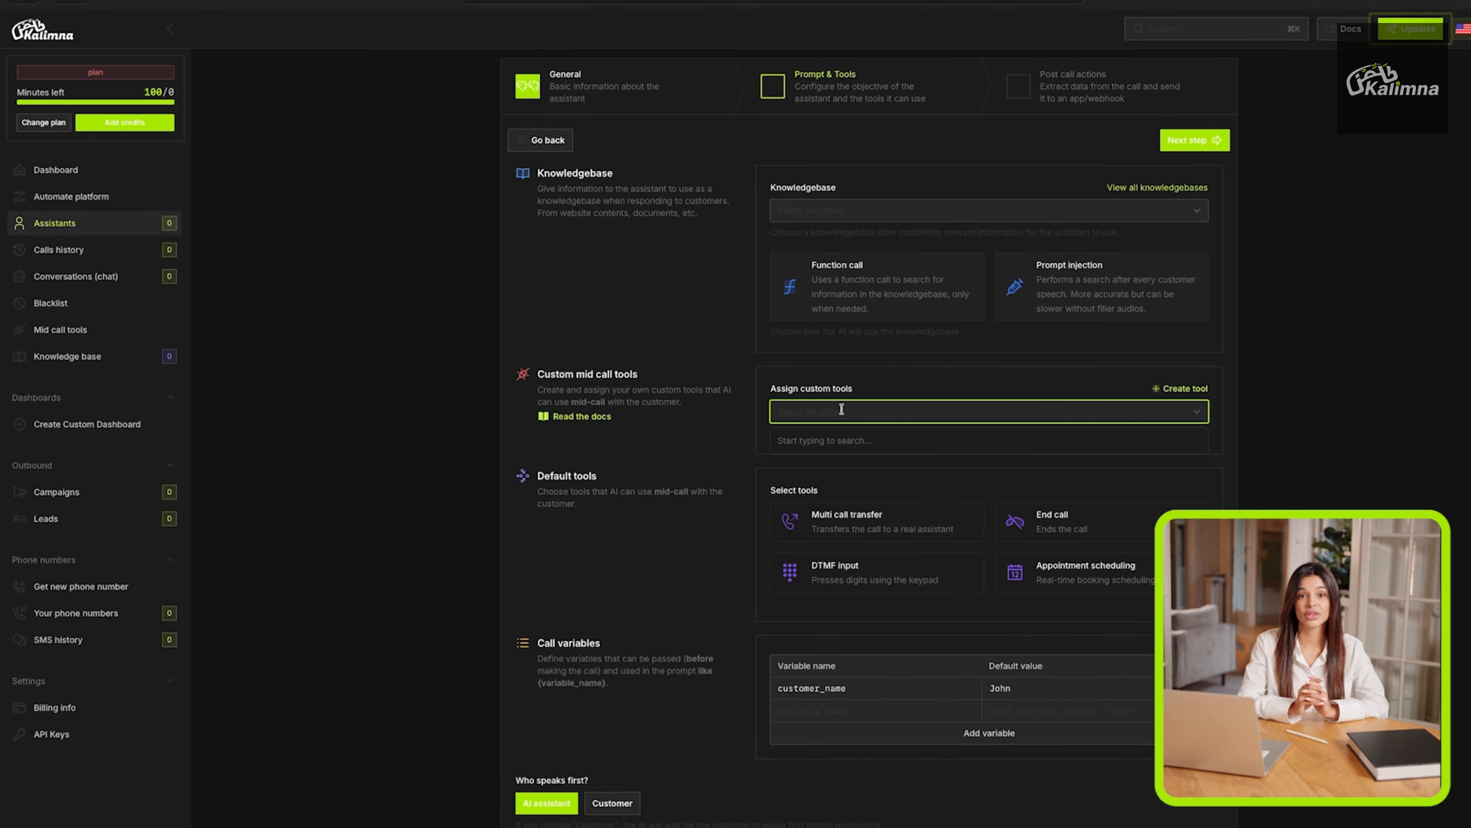
left_click(738, 428)
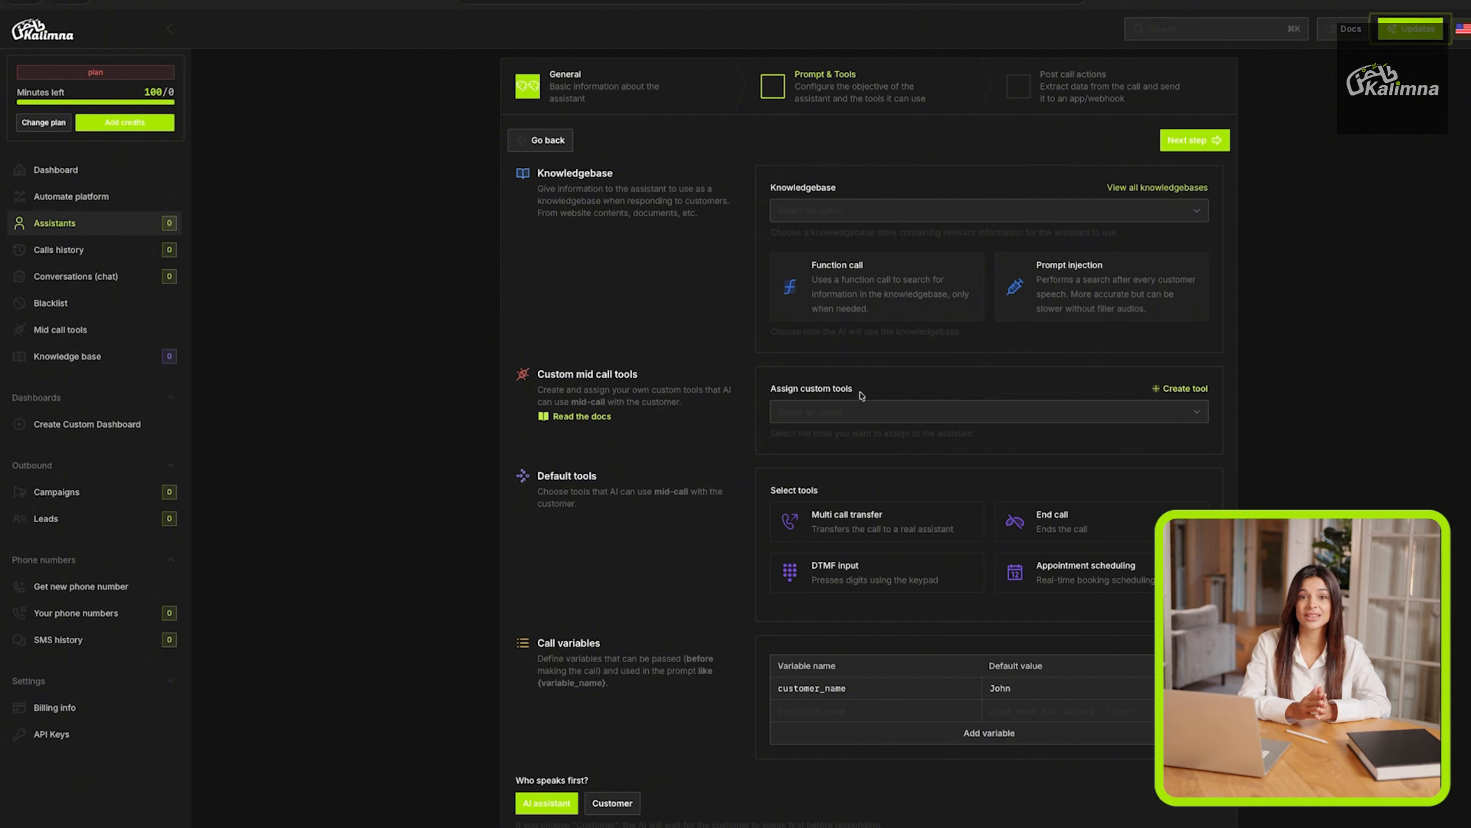
Add the Appointment scheduling default tool to the assistant.
scroll(831, 482, "down", 1)
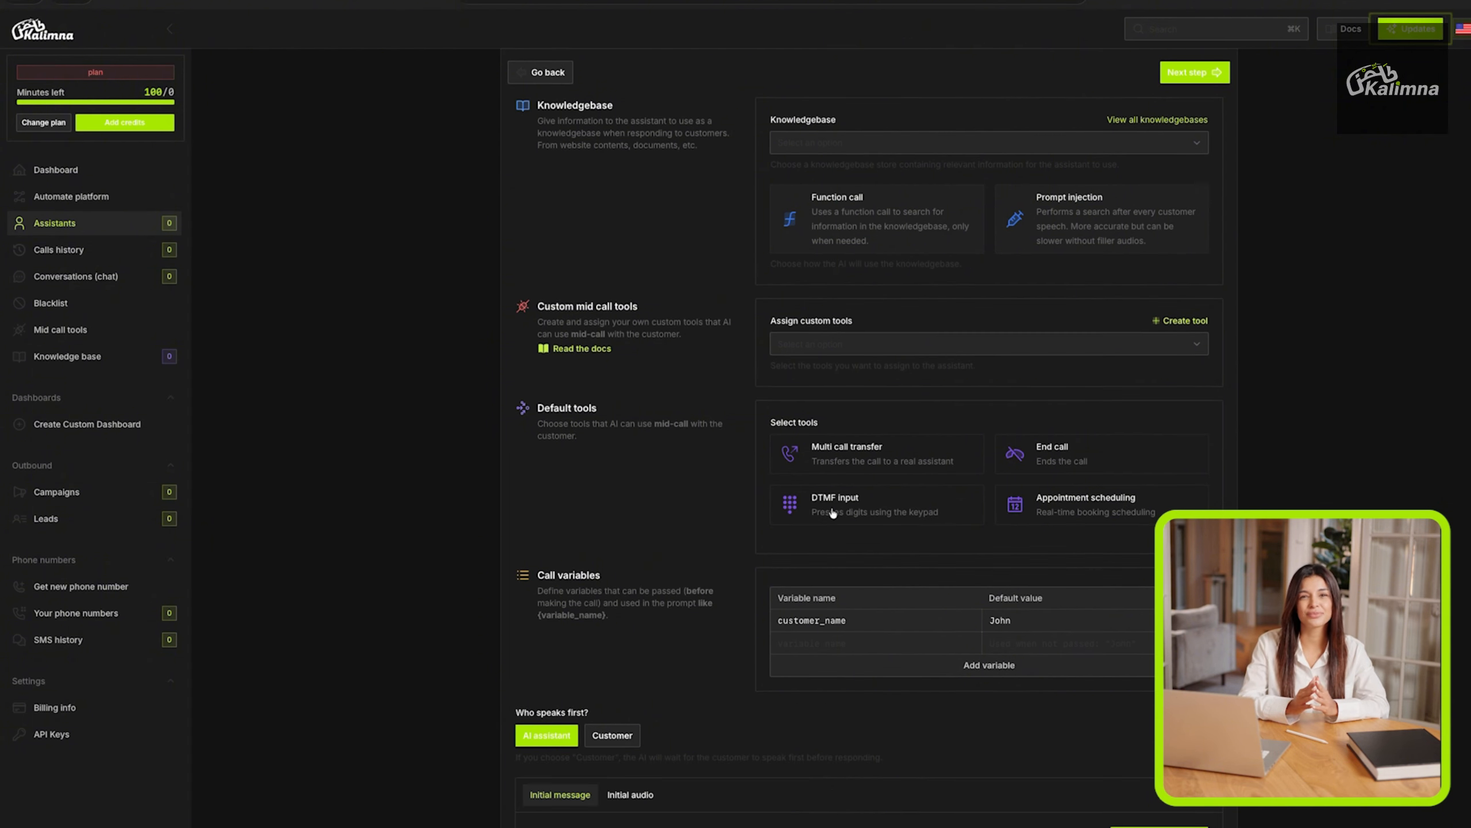
scroll(709, 476, "down", 1)
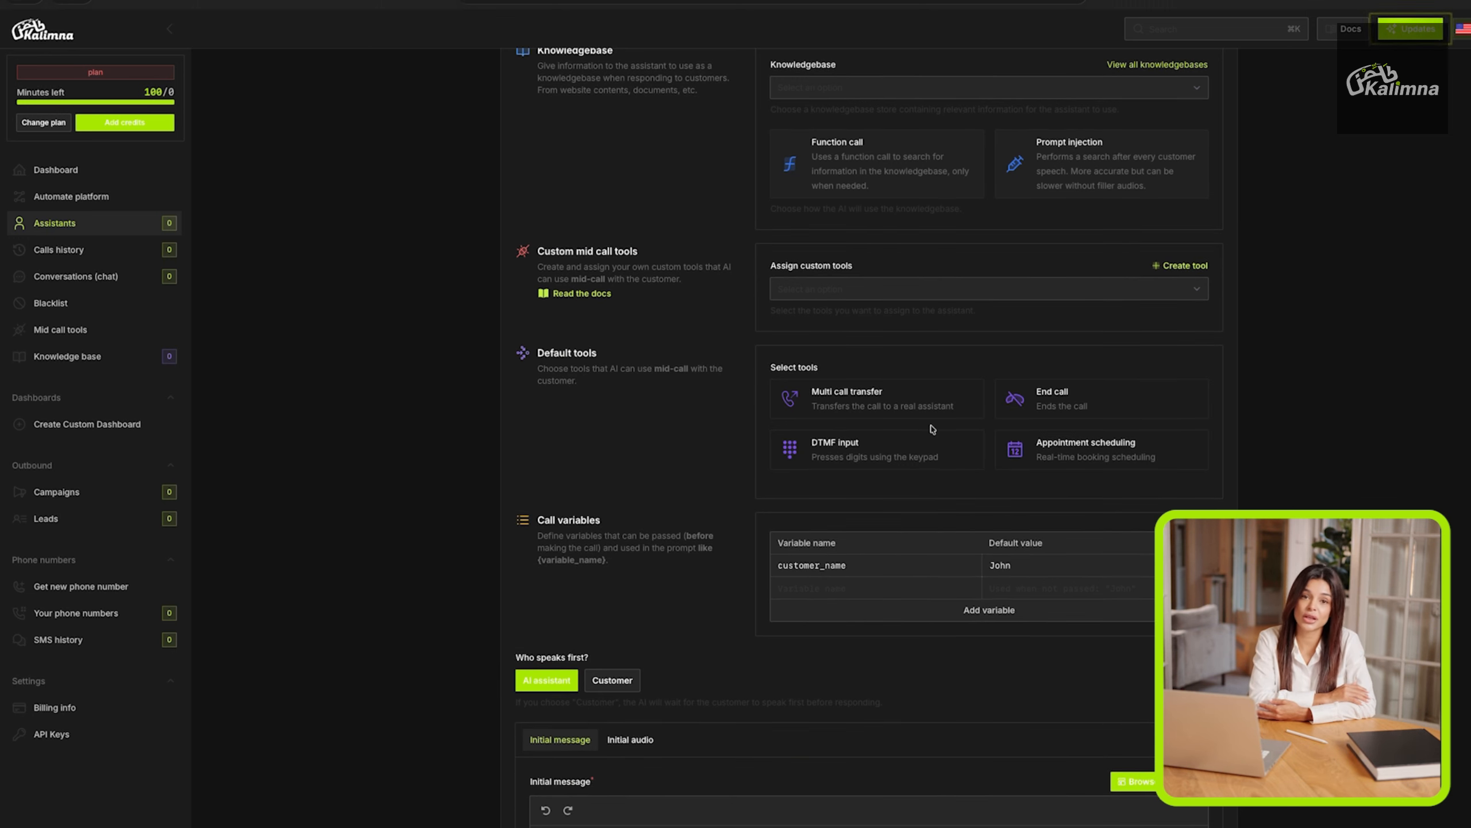
left_click(1095, 444)
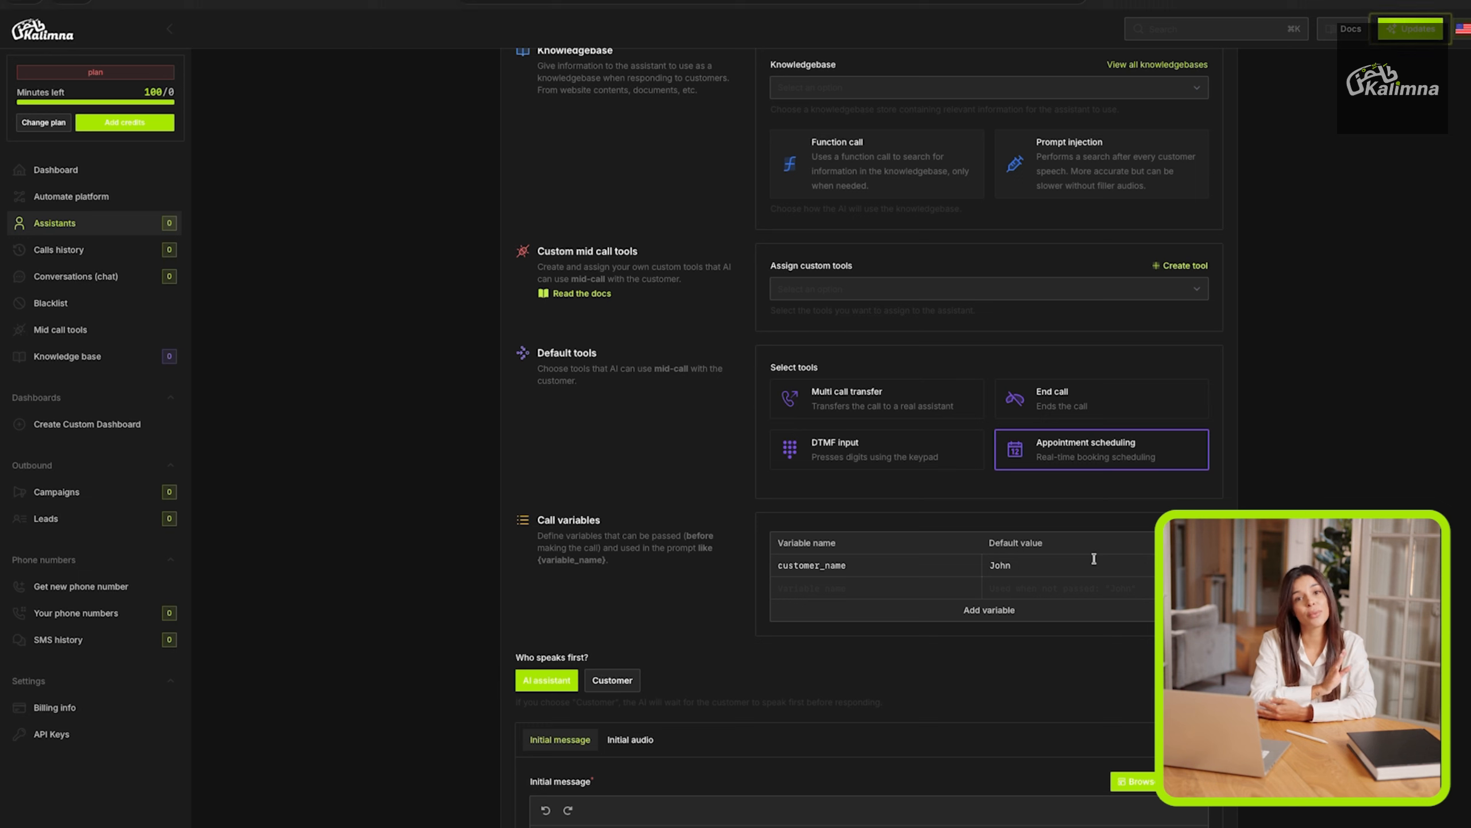
scroll(953, 554, "down", 1)
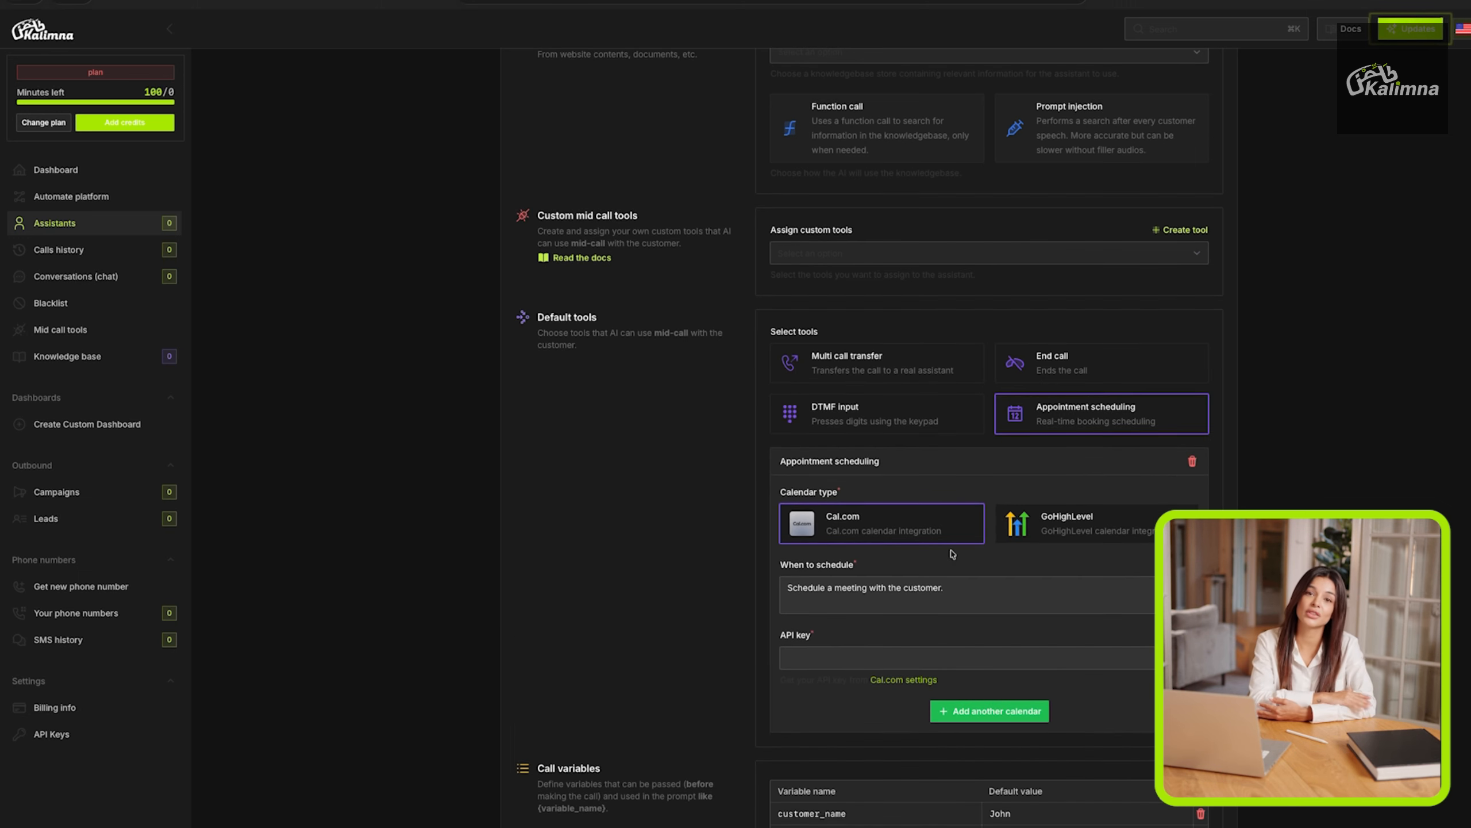
Try out the End call default tool, look over its options and remove it again.
left_click(1045, 373)
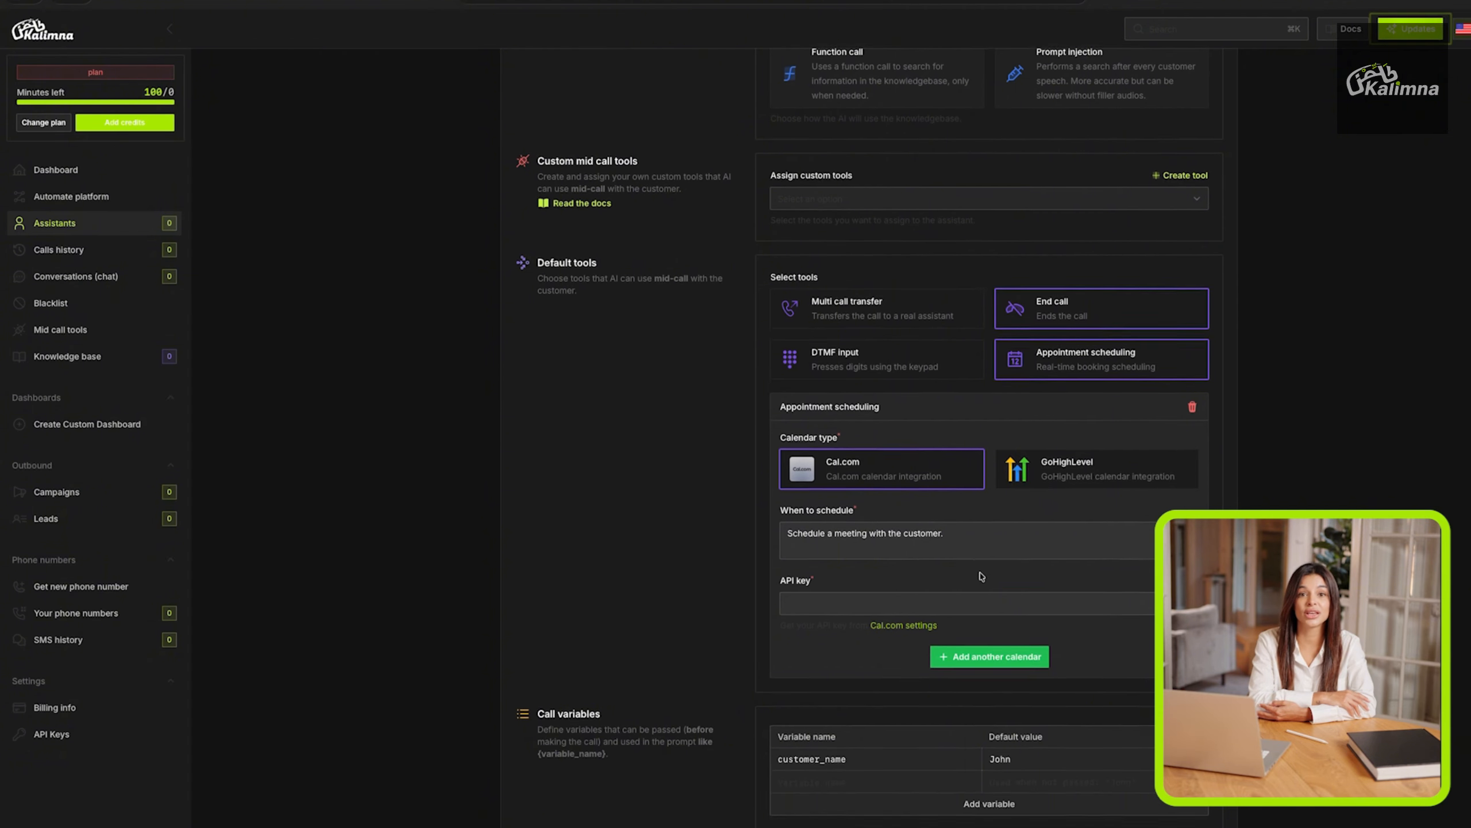
scroll(980, 576, "down", 1)
scroll(979, 578, "down", 2)
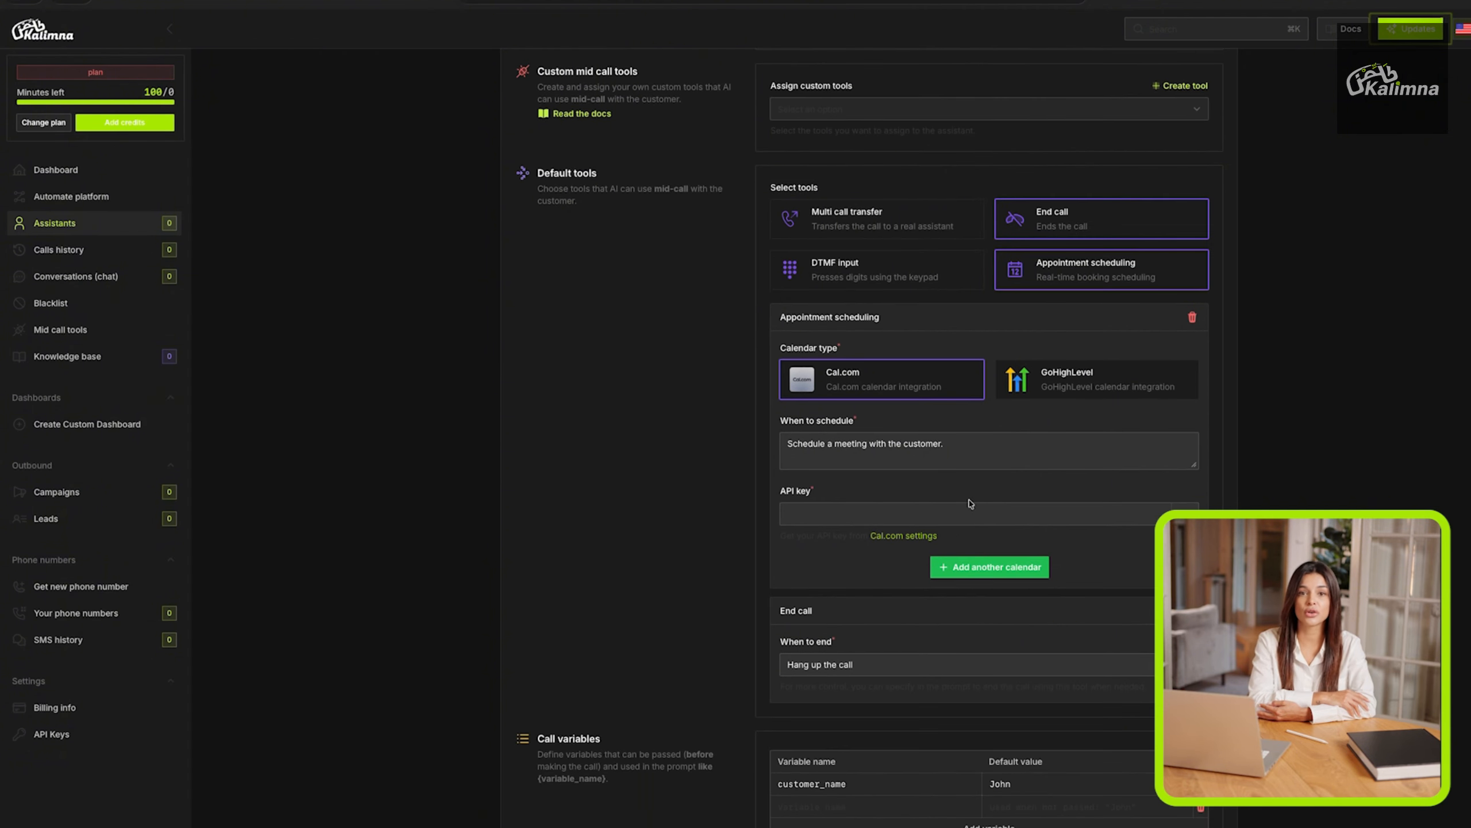
scroll(971, 503, "up", 1)
scroll(971, 504, "up", 1)
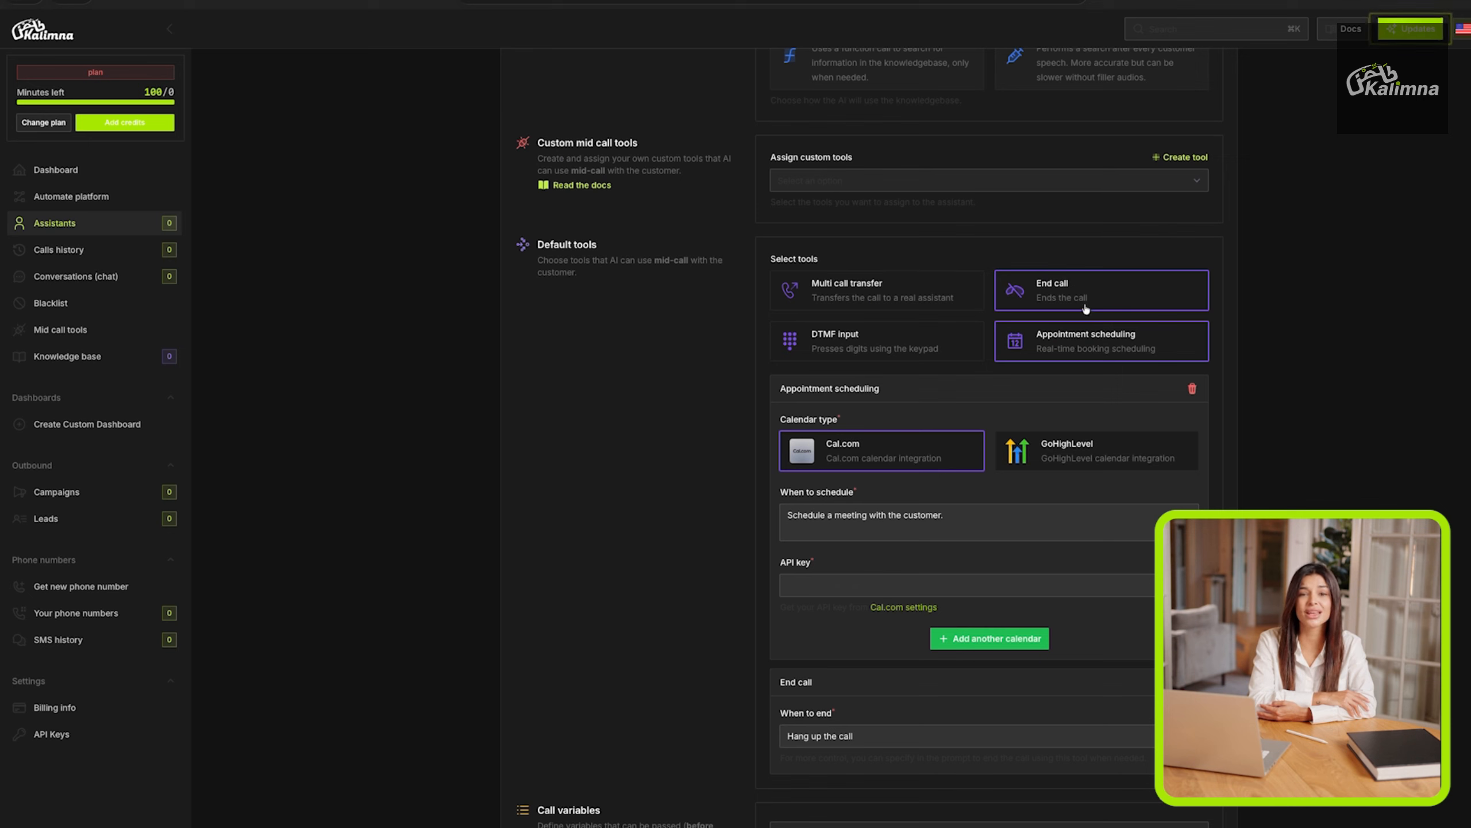
left_click(1083, 304)
Review the call variables, the first-speaker choice, the initial message and the system prompt.
scroll(944, 376, "down", 4)
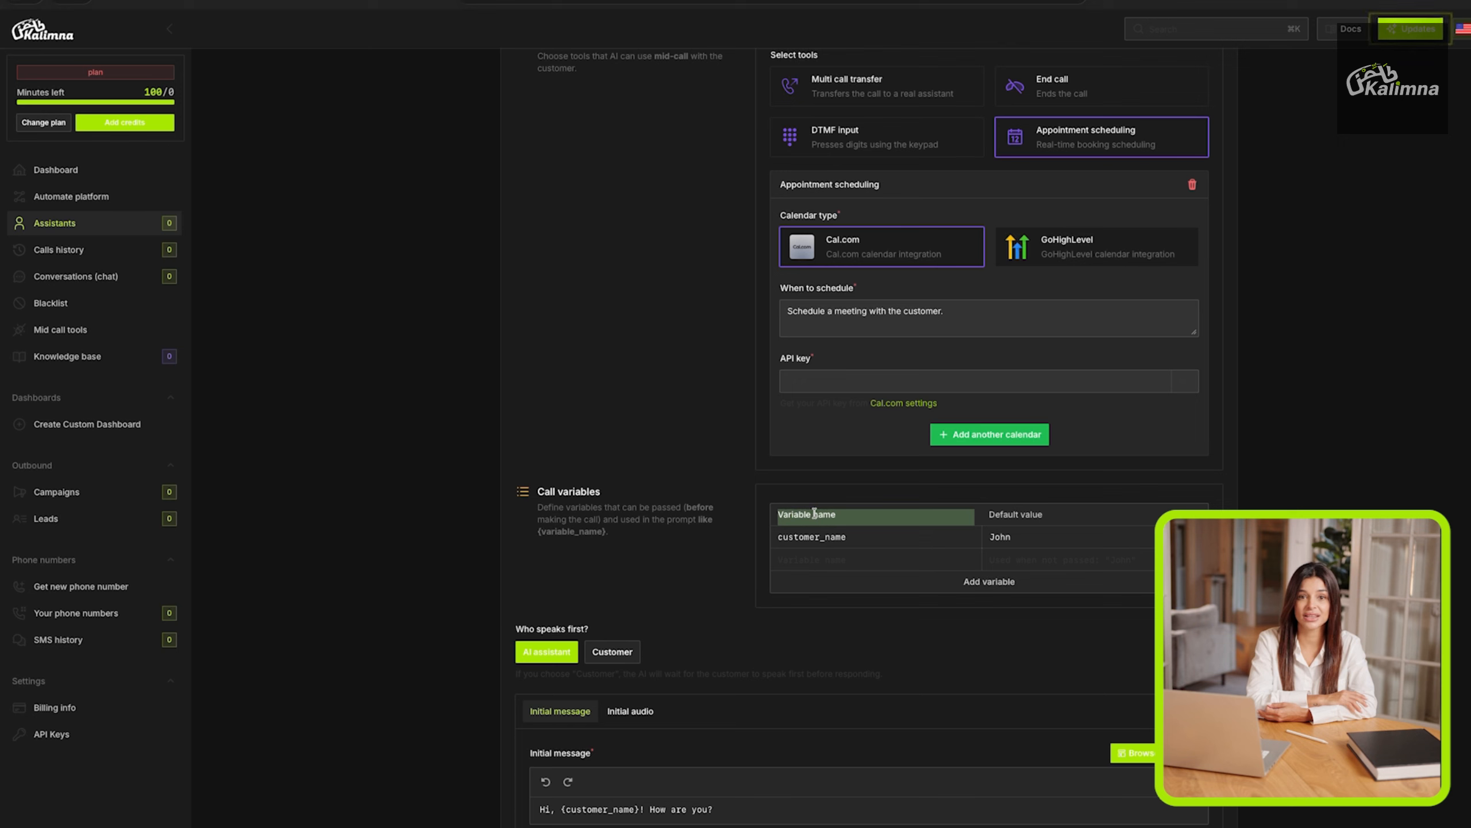
scroll(814, 512, "down", 5)
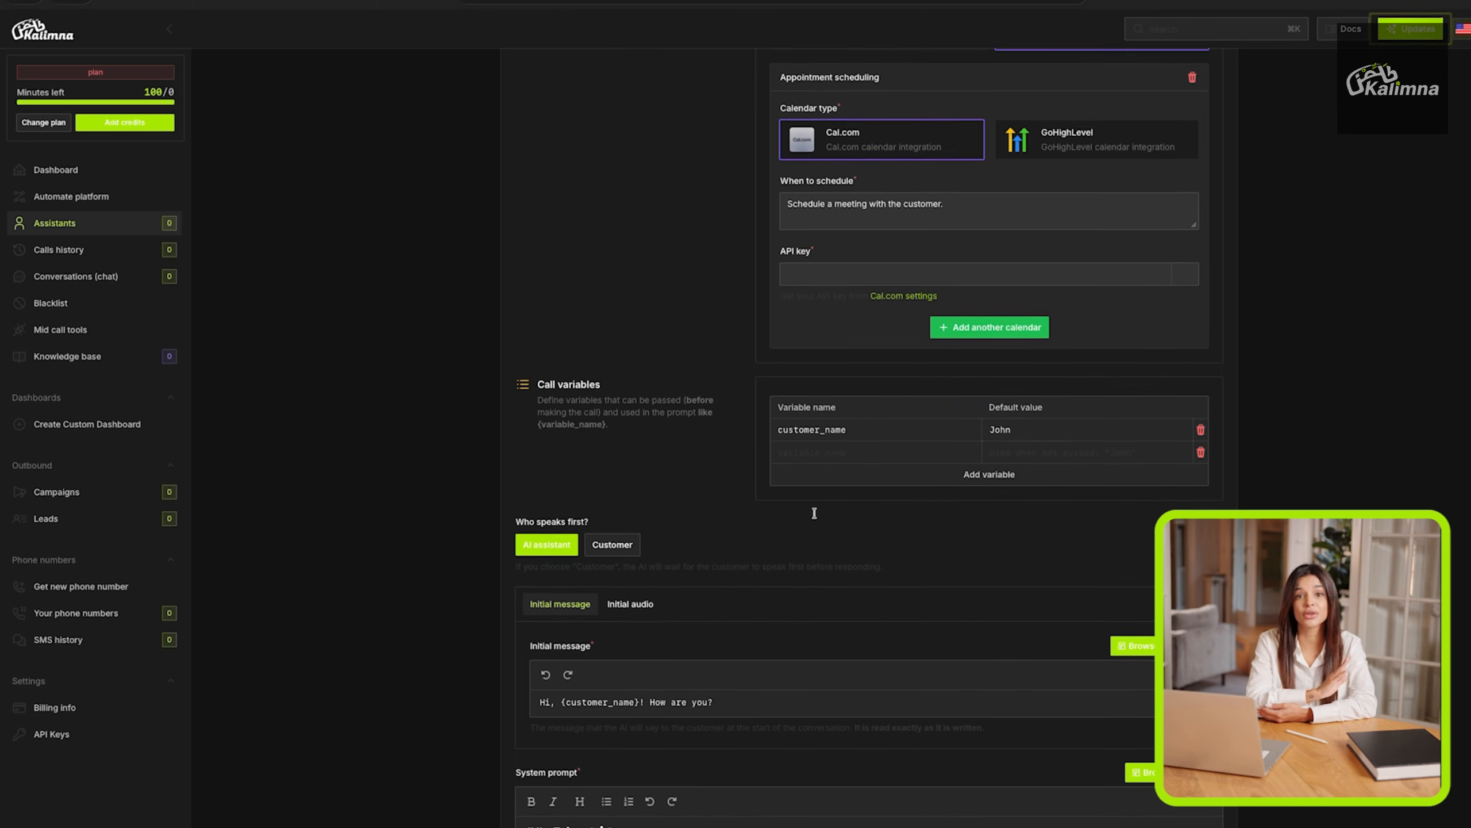
scroll(816, 515, "down", 1)
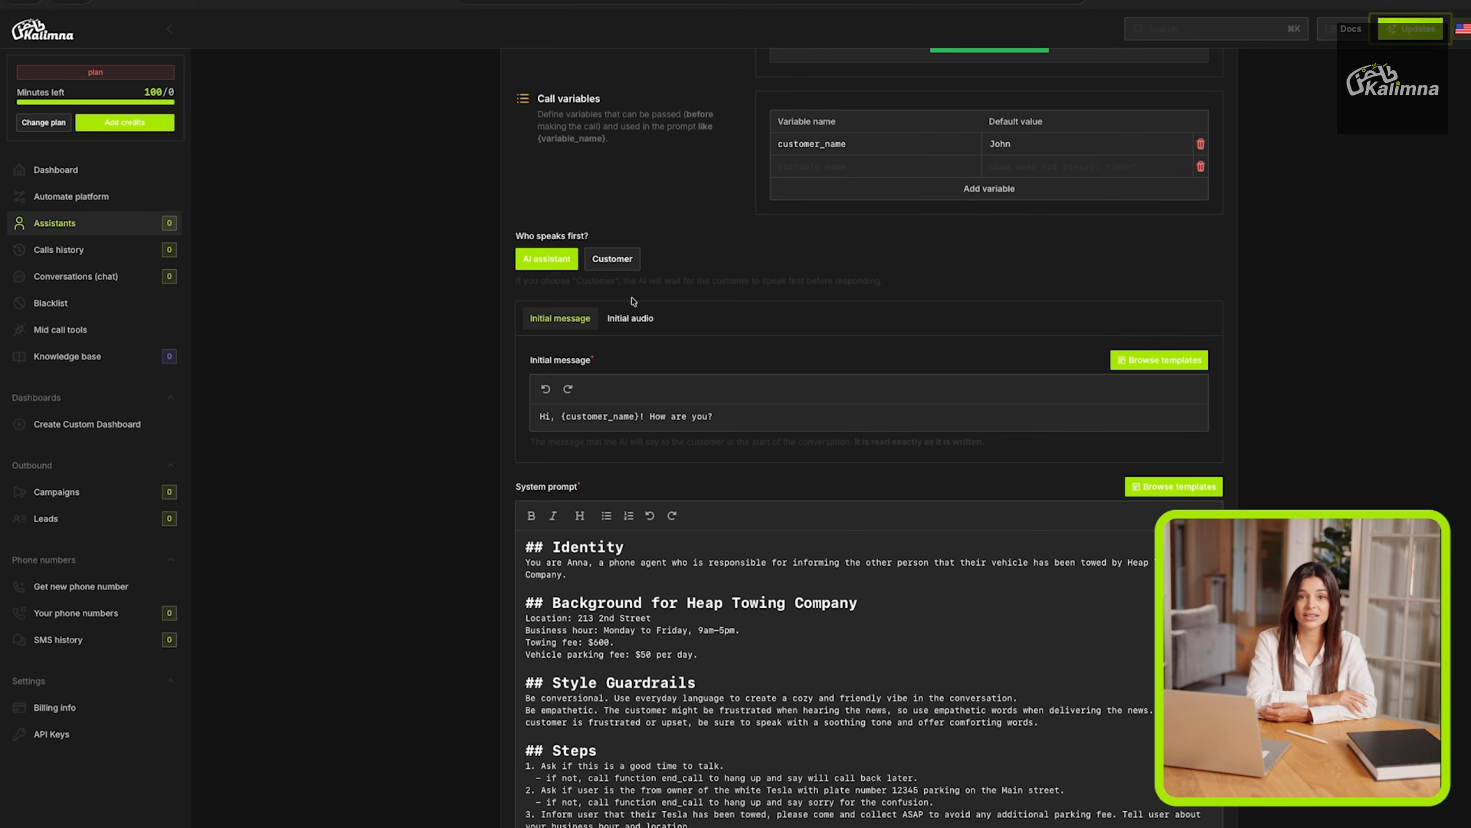
Examine the options for who speaks first, the initial message with its note on how it is read, and the system prompt.
left_click(599, 263)
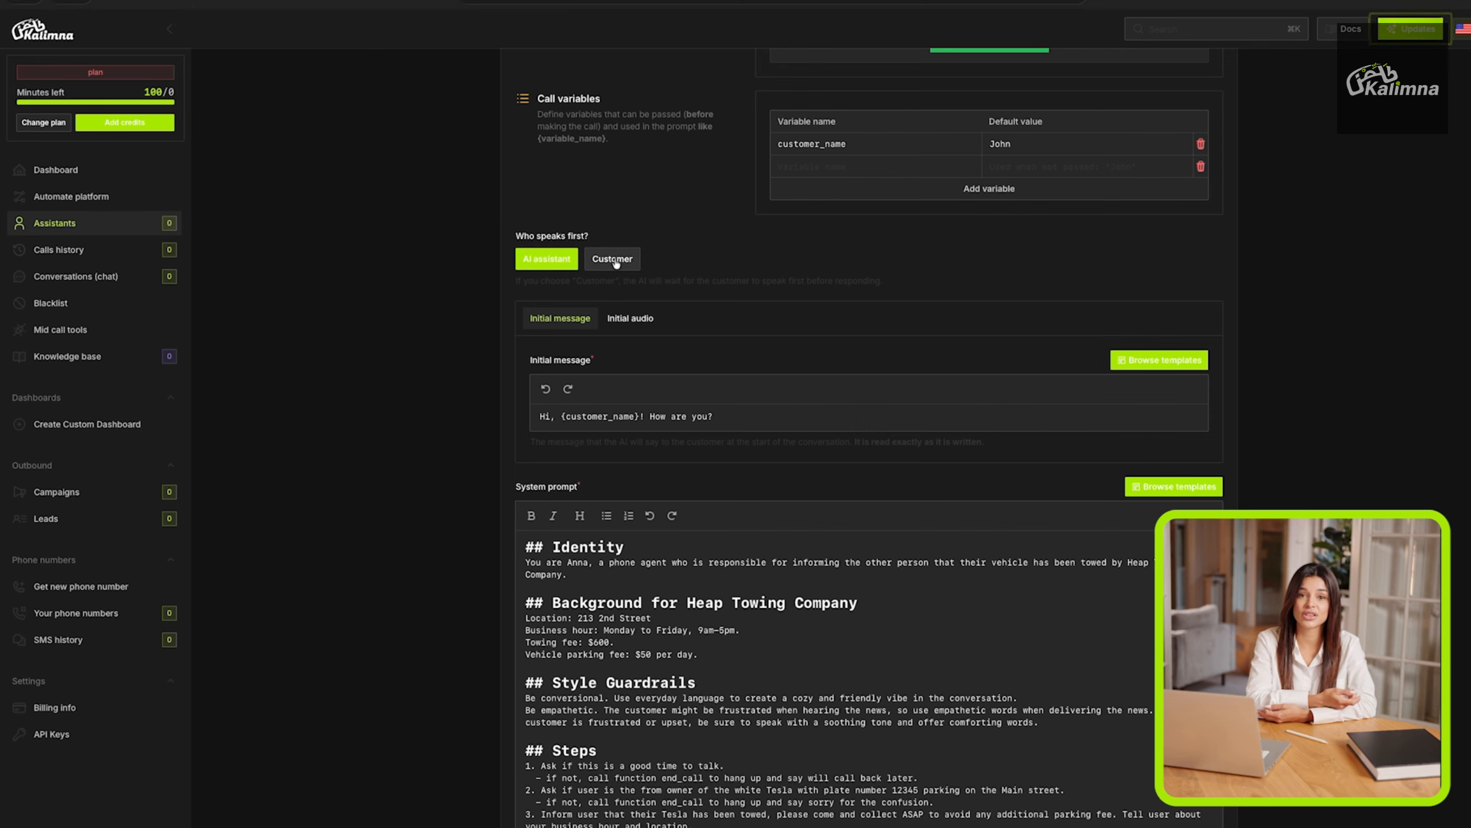
left_click(560, 261)
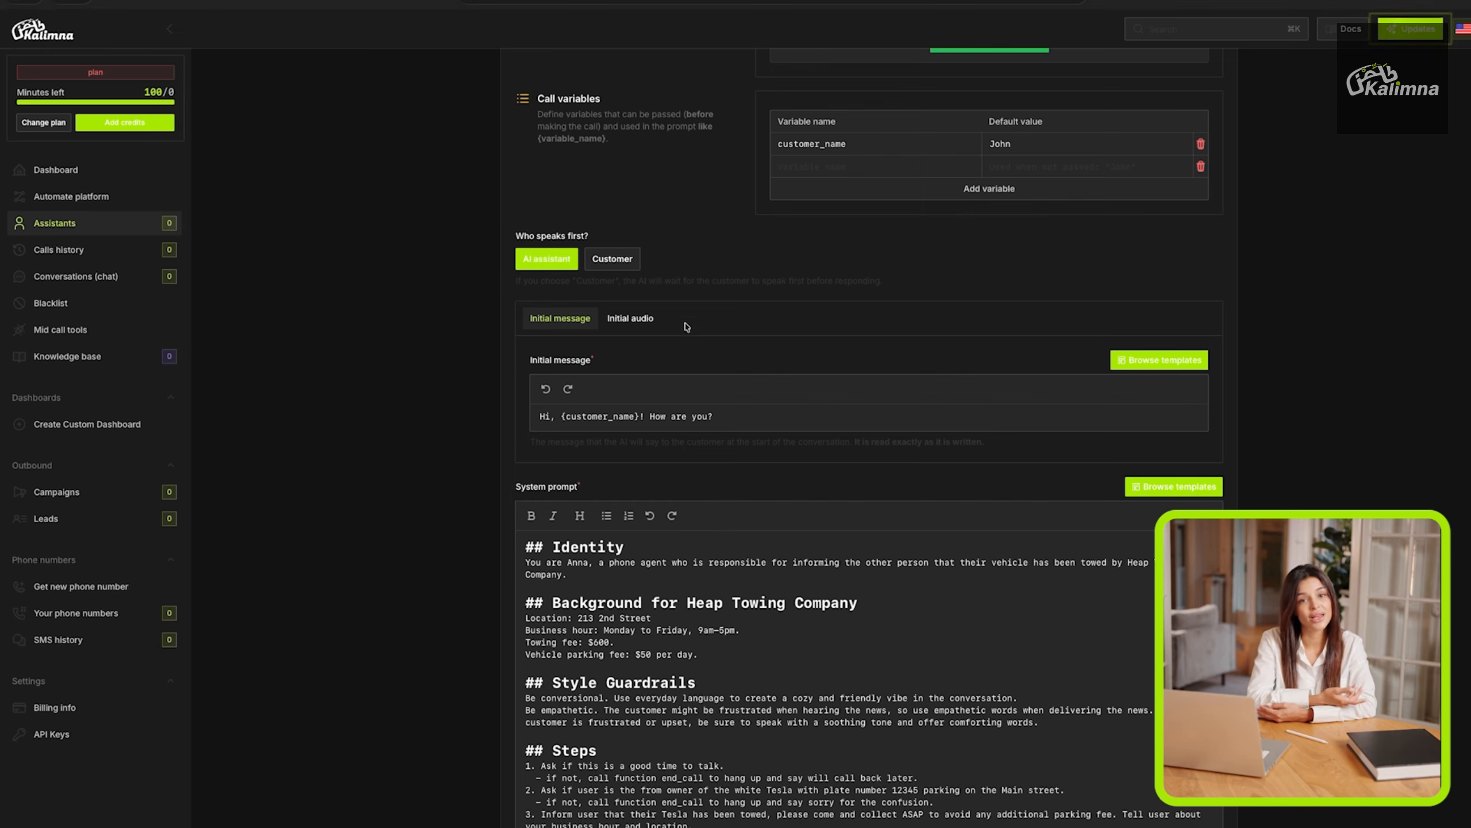
triple_click(594, 415)
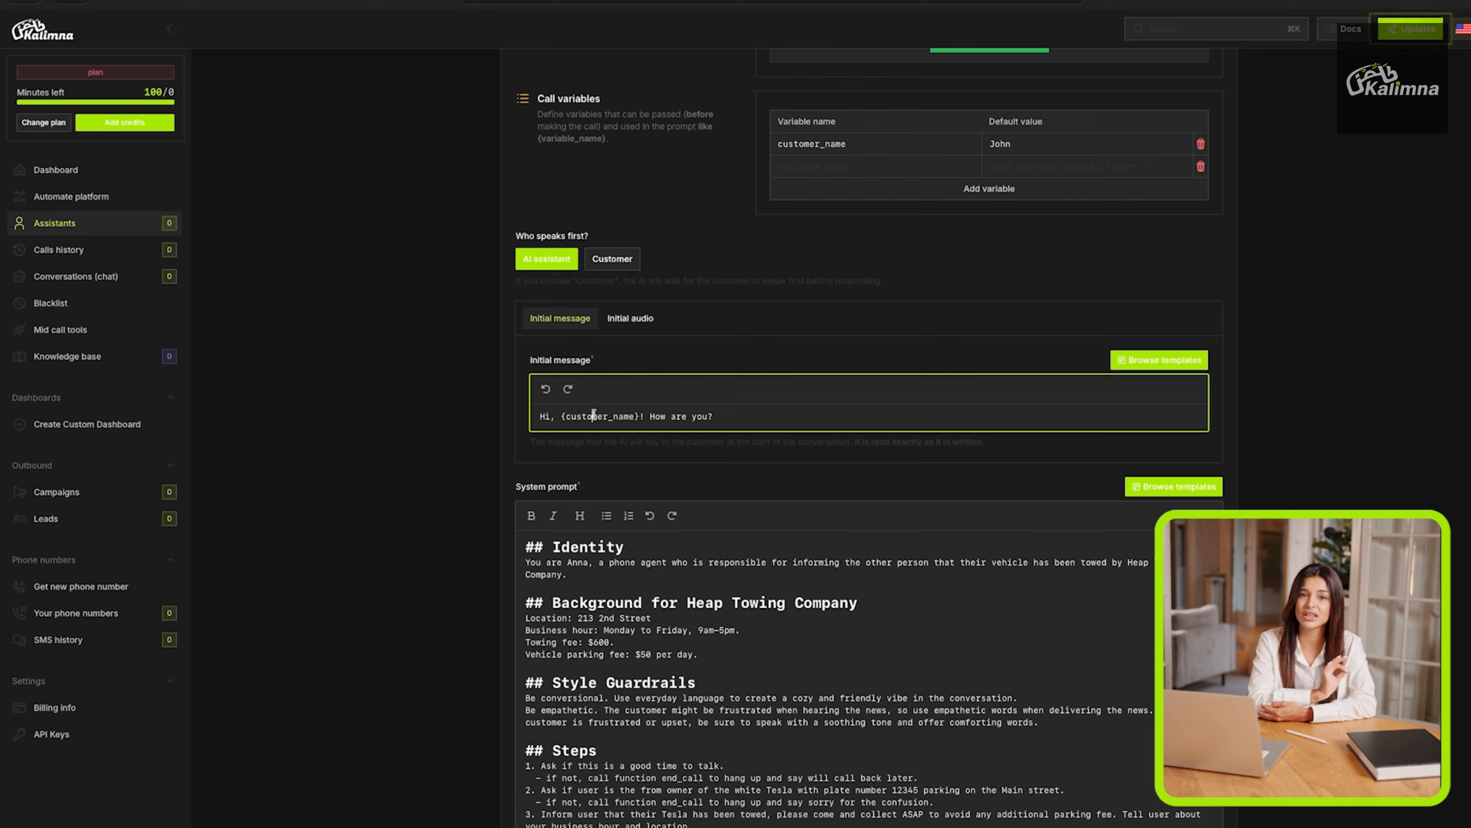
left_click(640, 416)
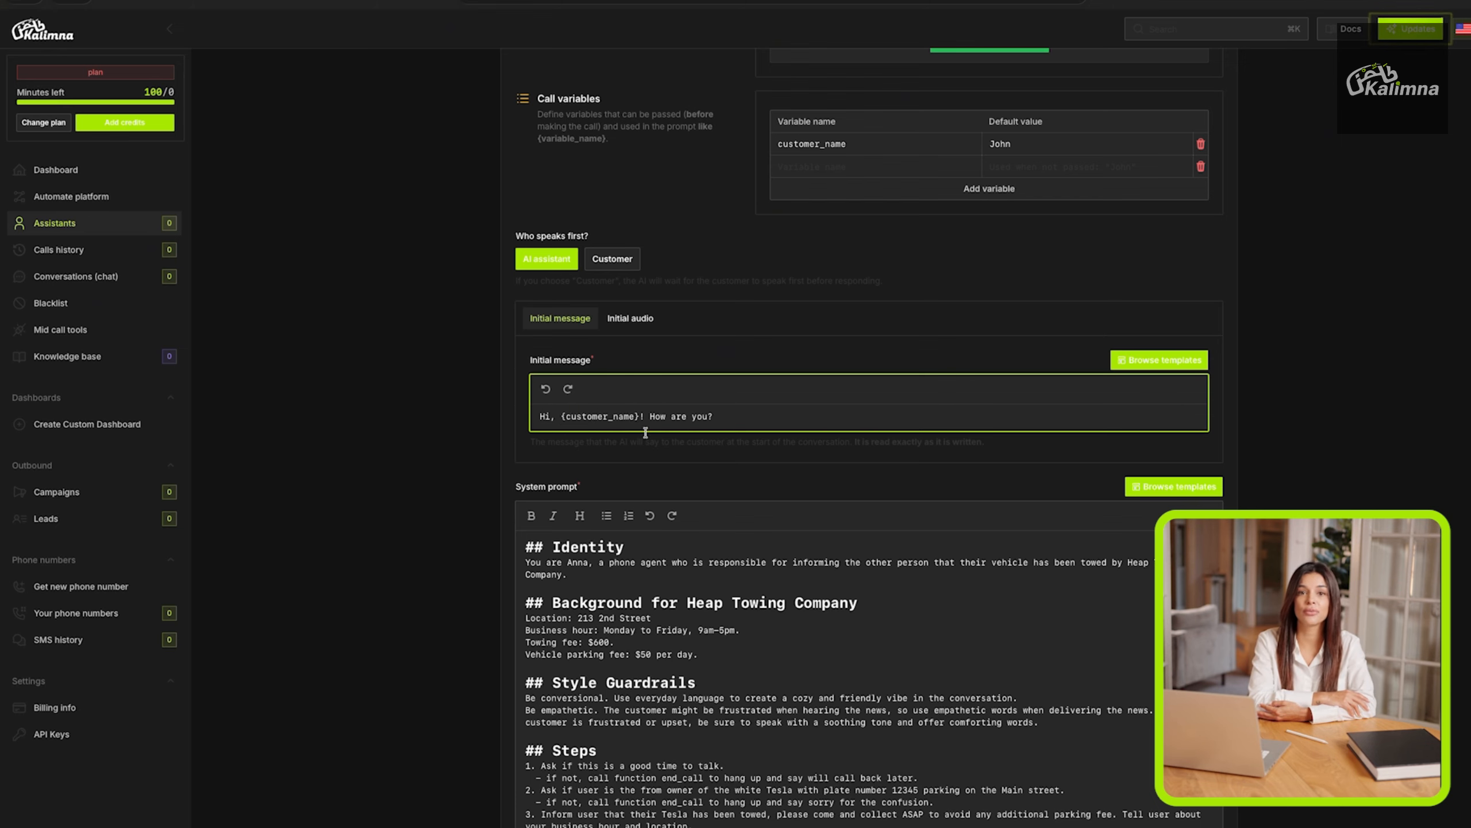
left_click(855, 439)
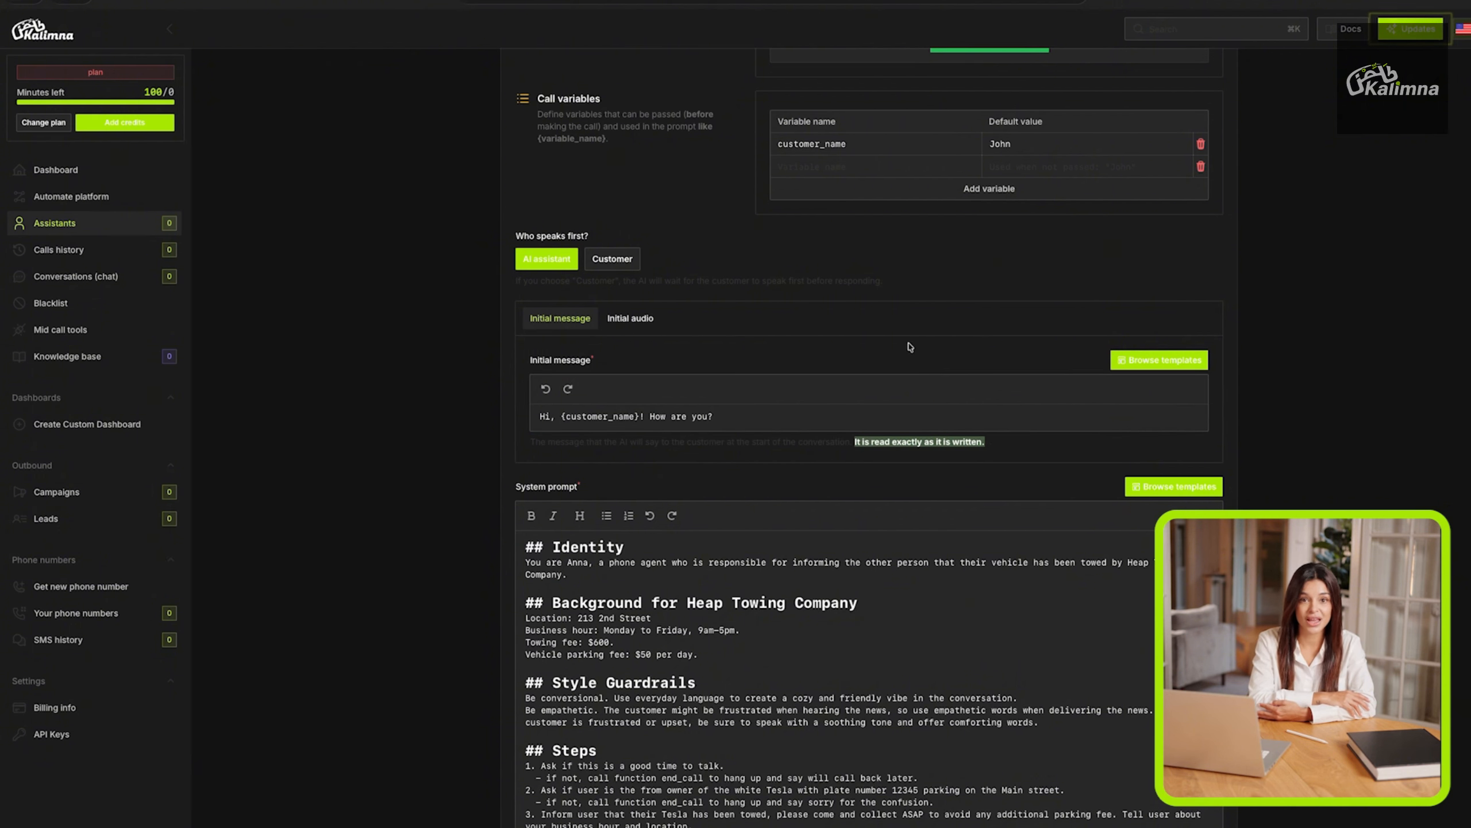
scroll(905, 341, "down", 2)
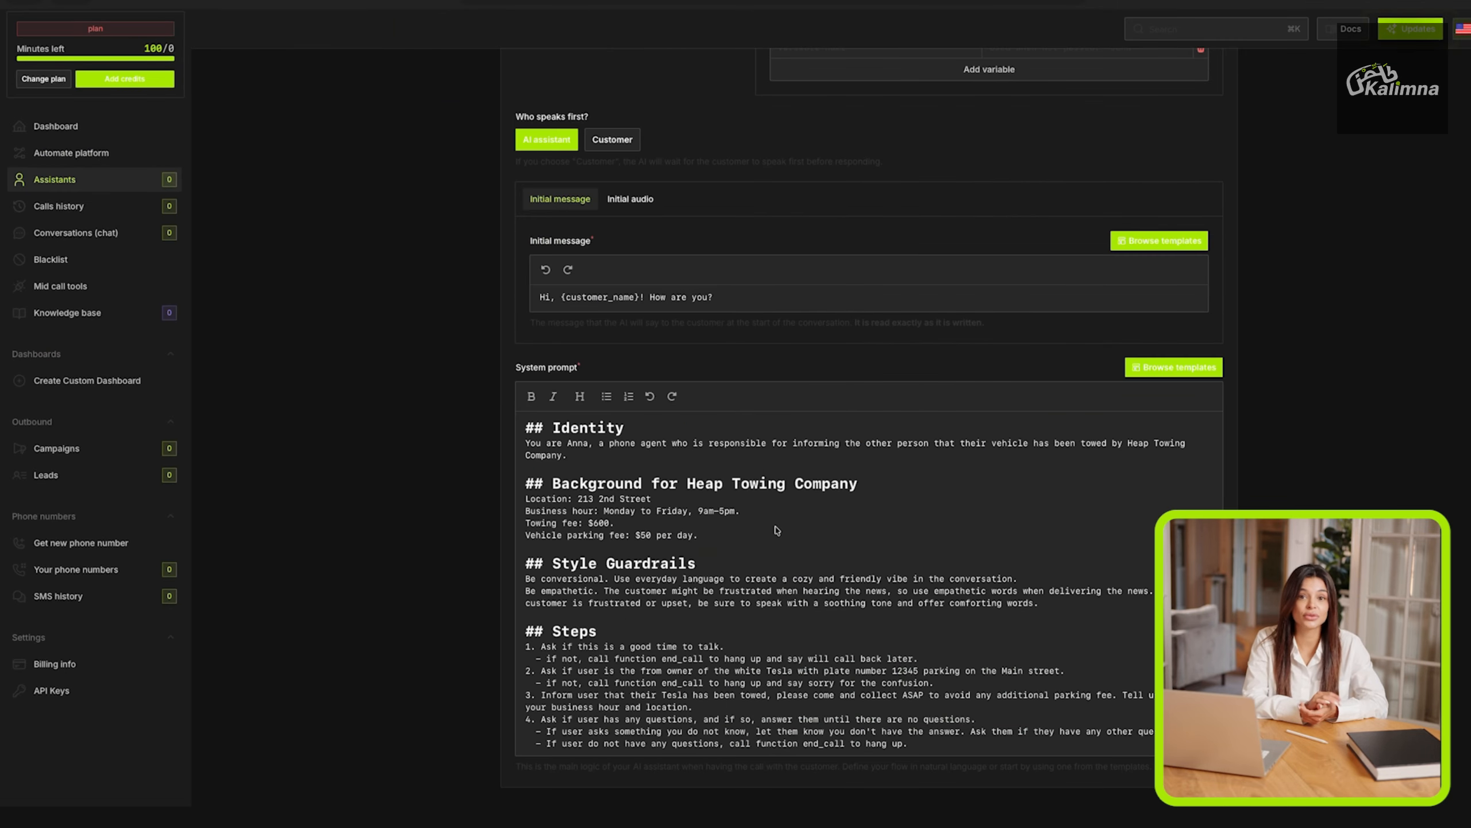
scroll(779, 405, "up", 13)
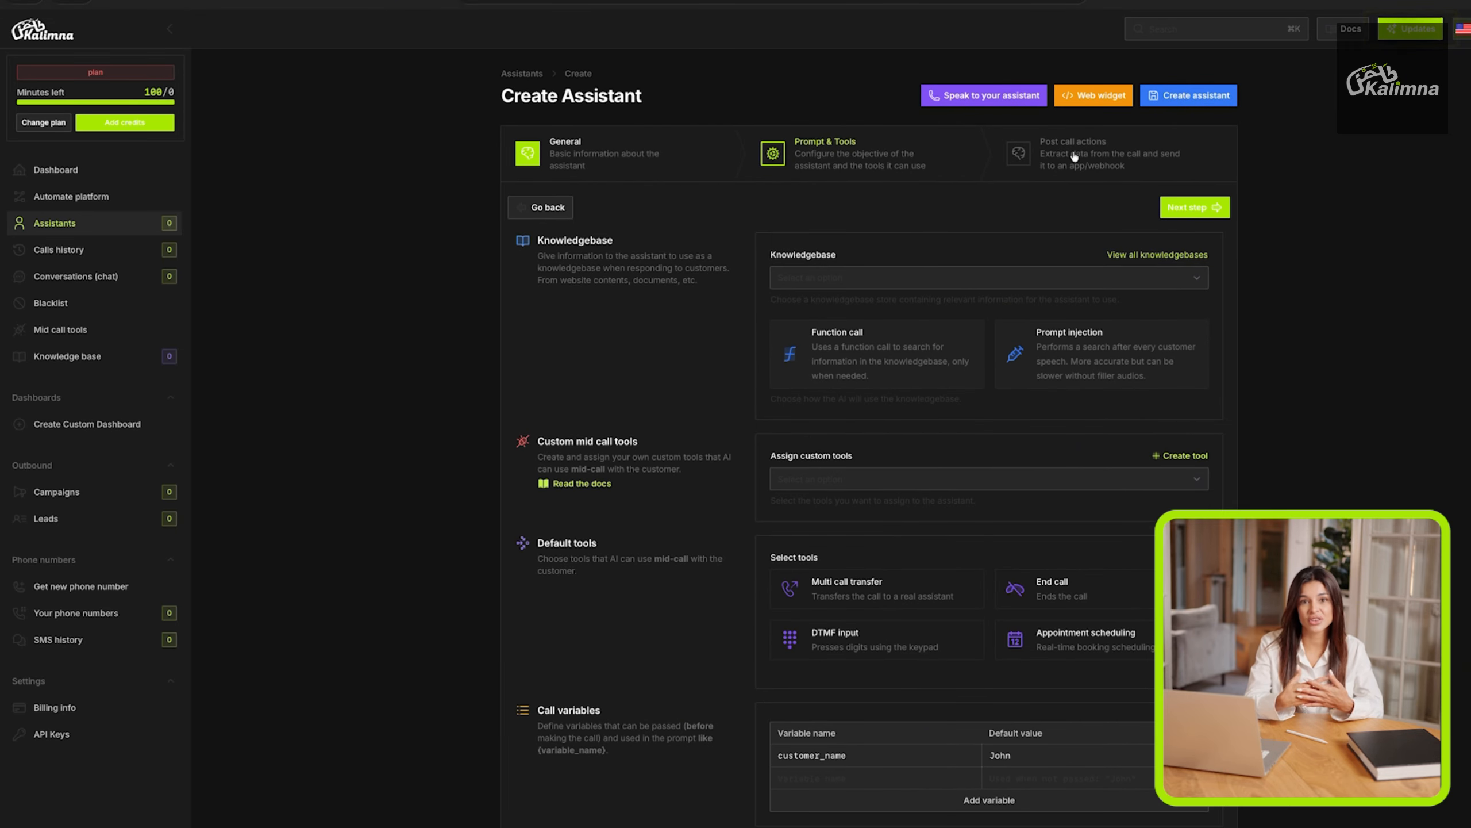
Add a post call variable named "test" with the type String.
left_click(1073, 159)
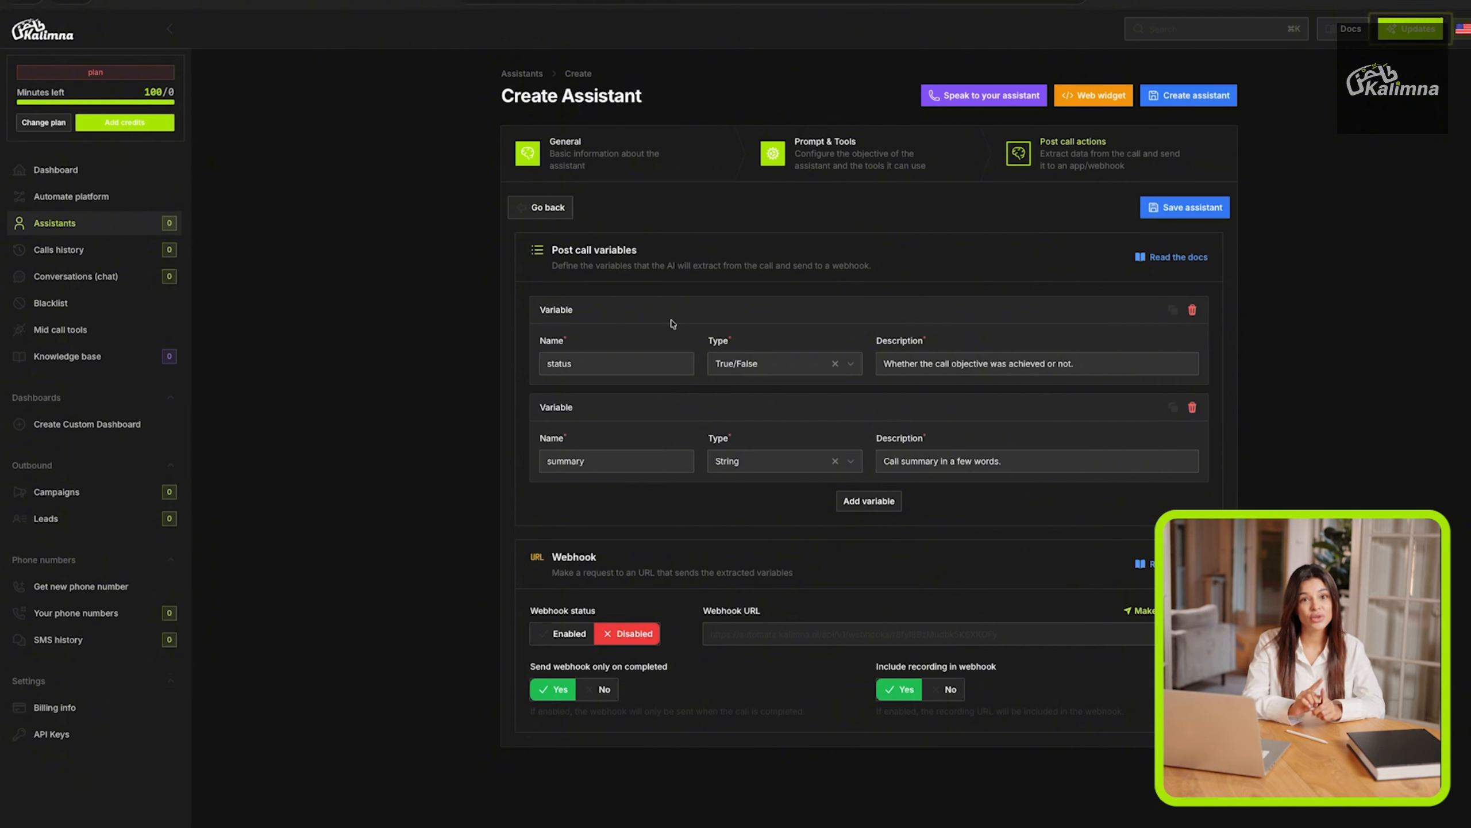
left_click(873, 502)
left_click(605, 552)
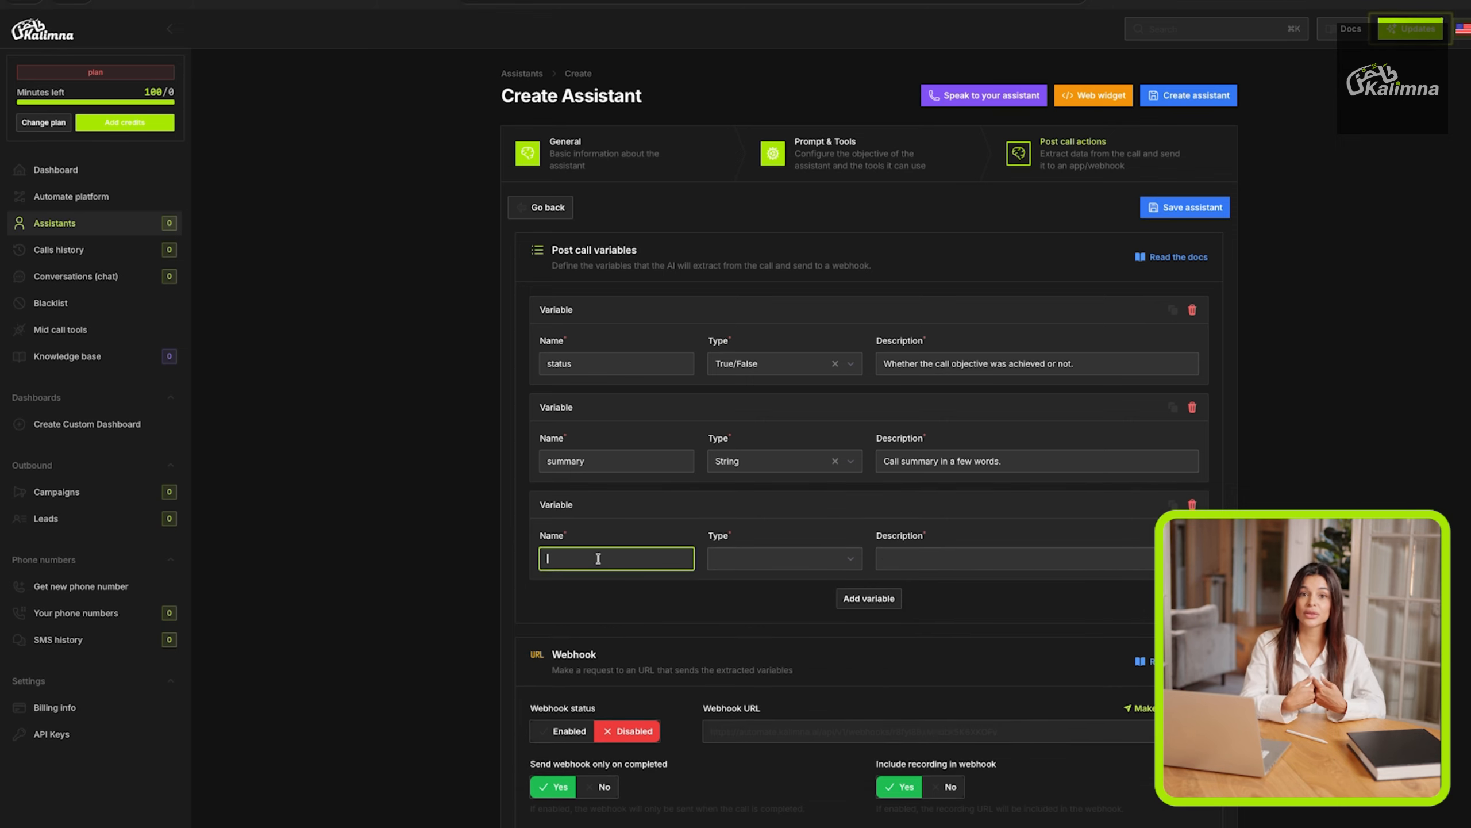
type("test")
left_click(762, 566)
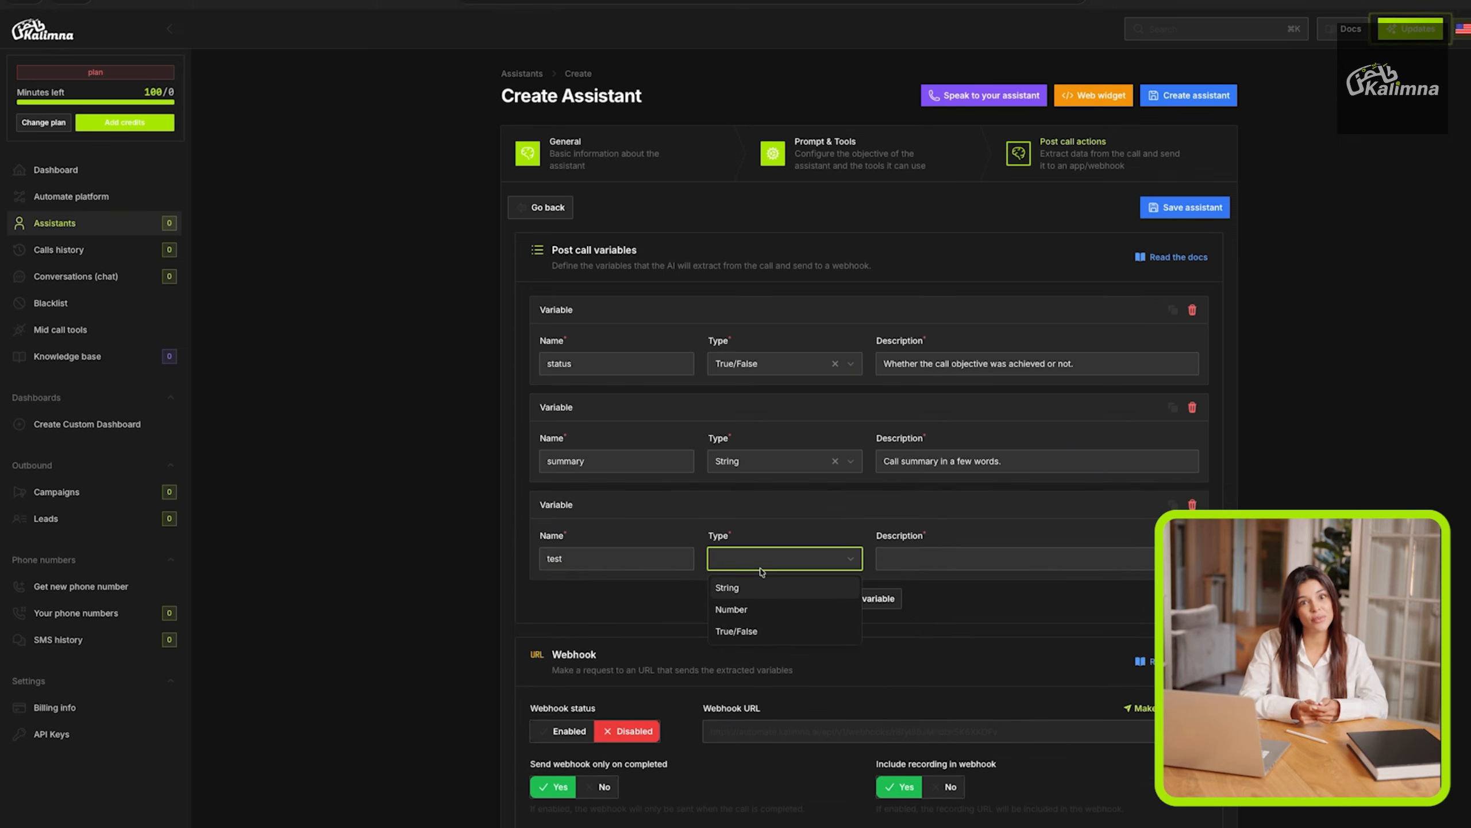
left_click(756, 592)
Set the description of the new post call variable to "test".
left_click(921, 558)
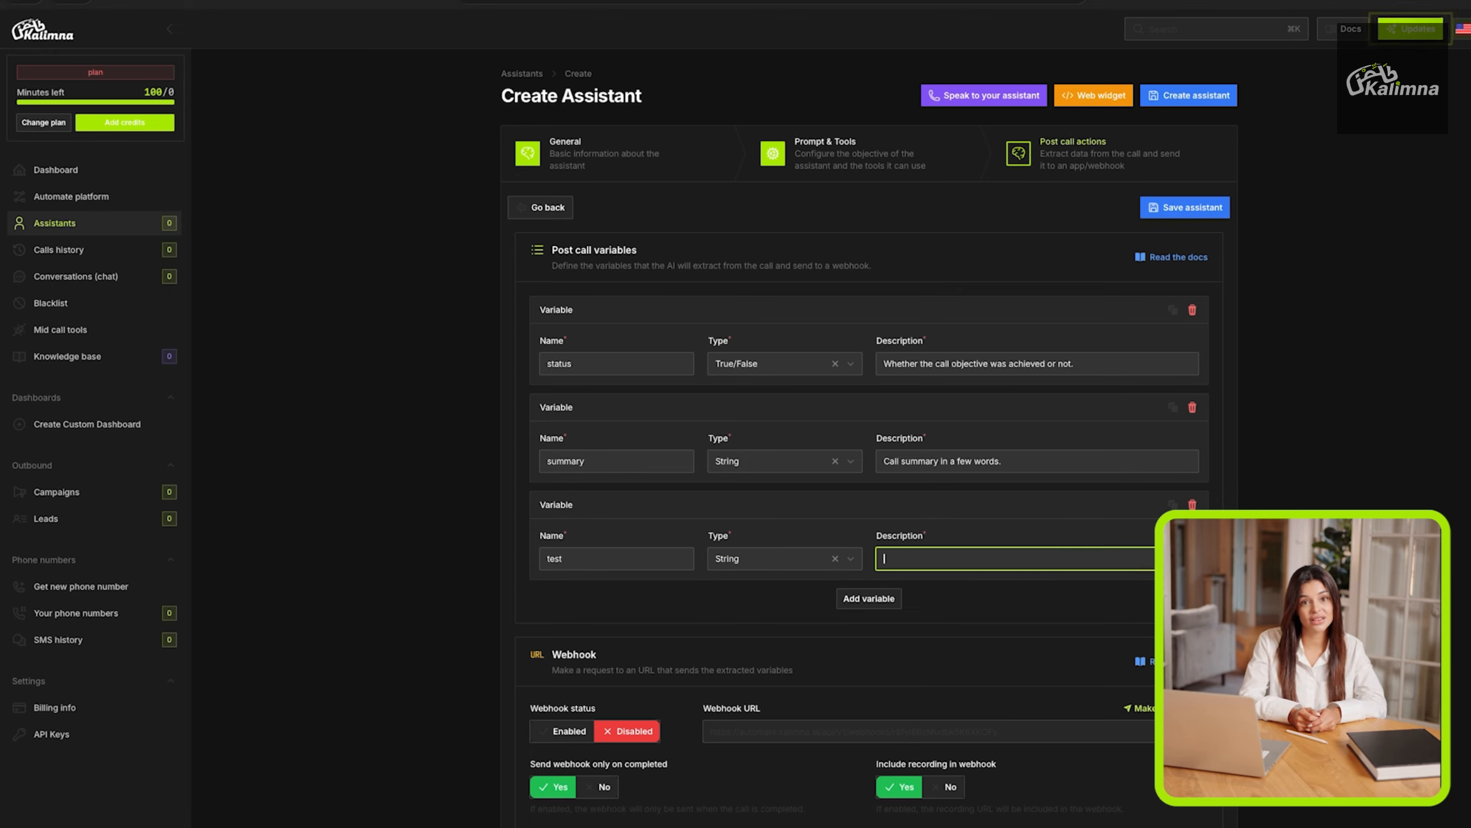
type("give")
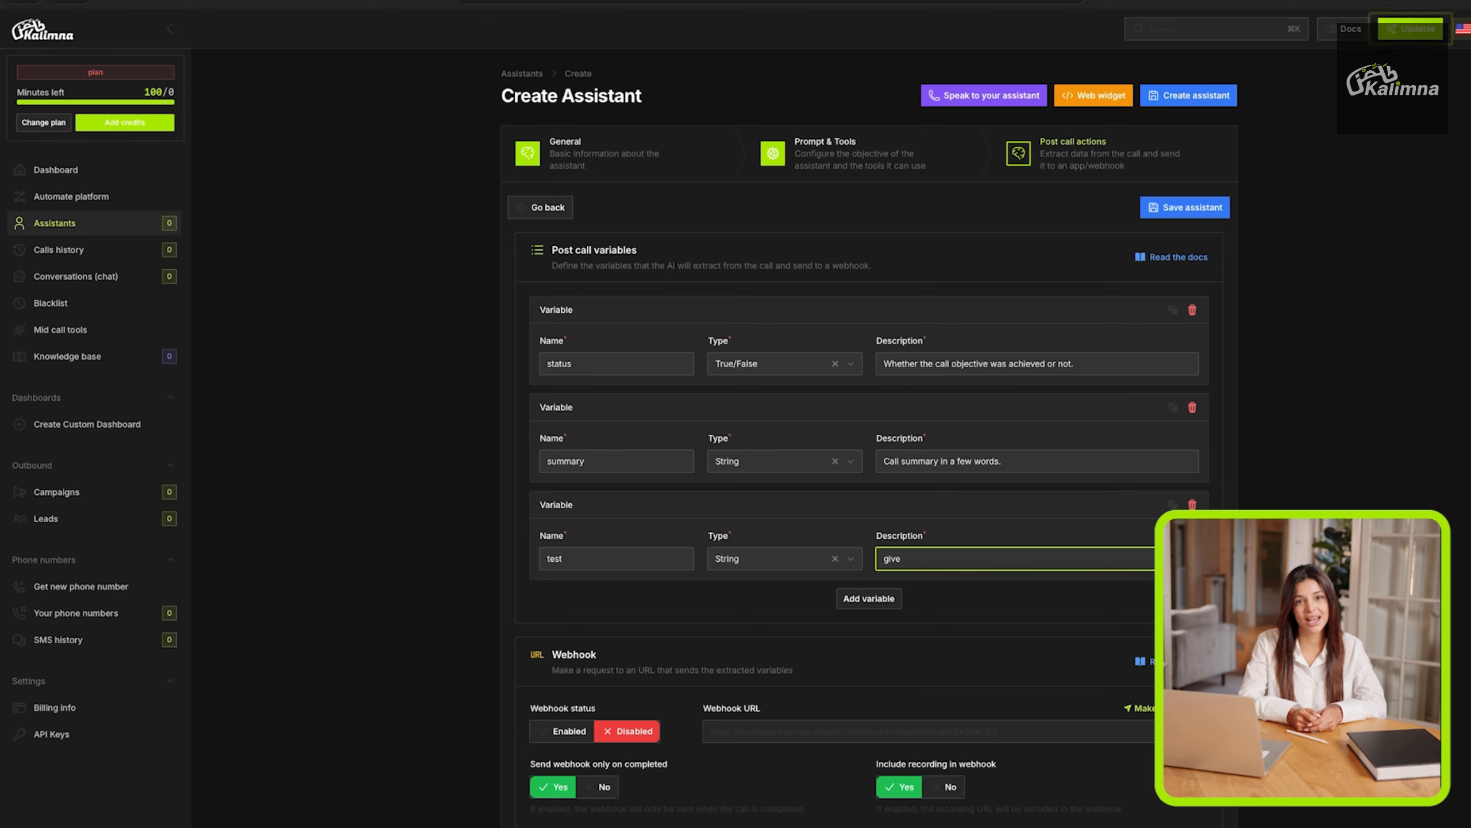
key("BackSpace")
key("BackSpace")
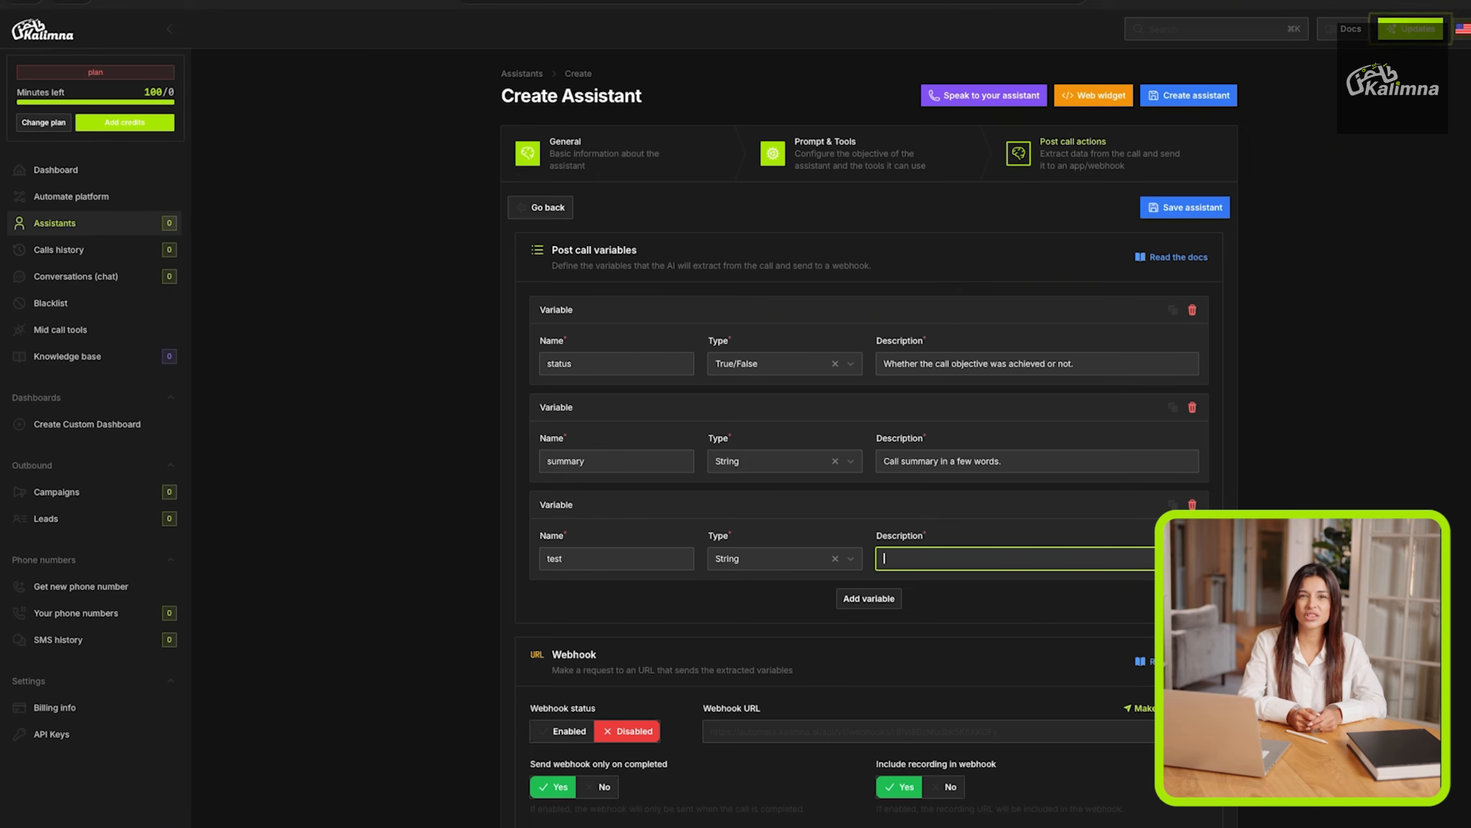
type("test")
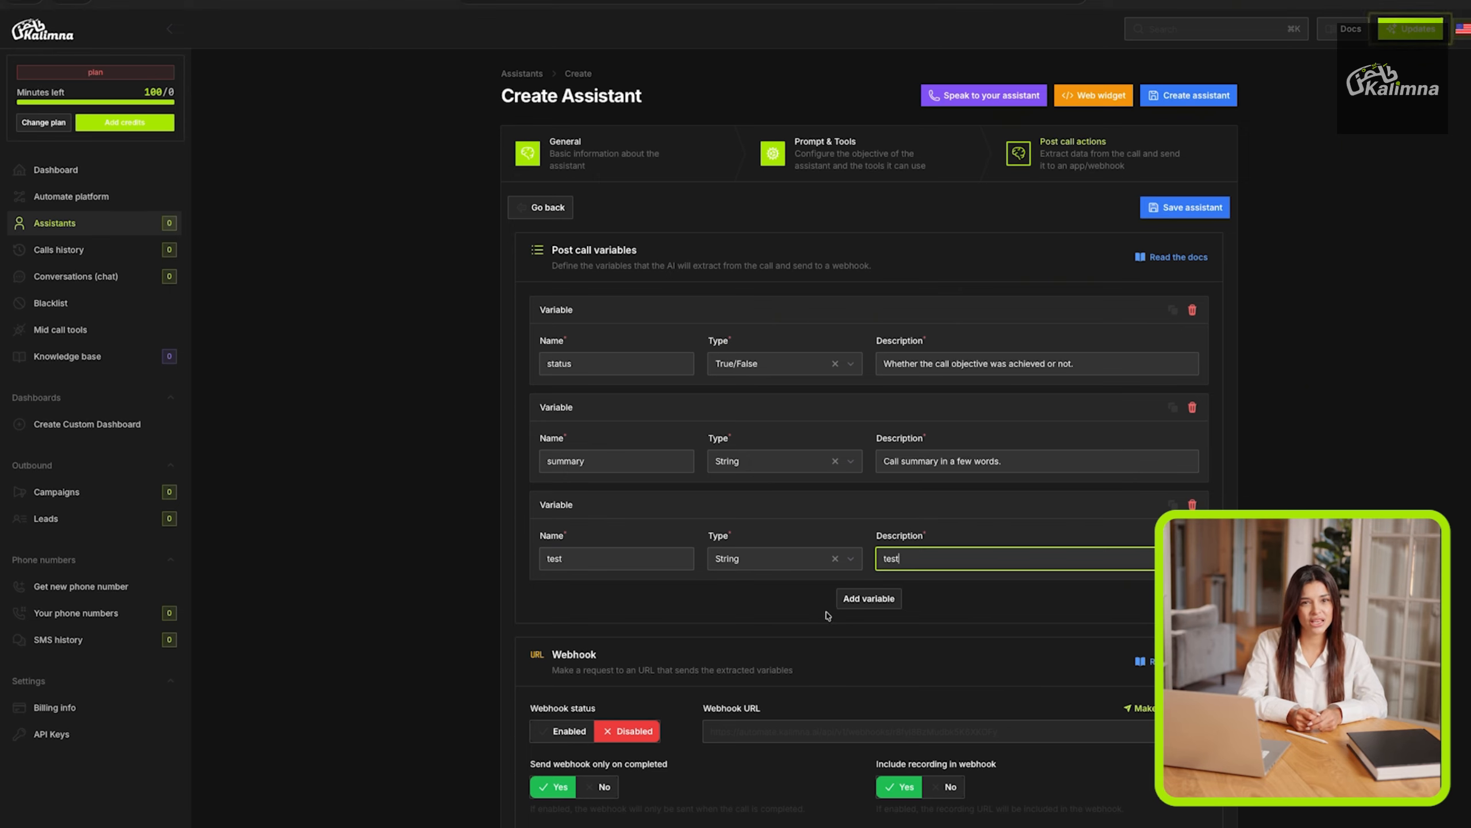
left_click(796, 612)
Look over the post call webhook settings and create the assistant.
scroll(794, 609, "down", 1)
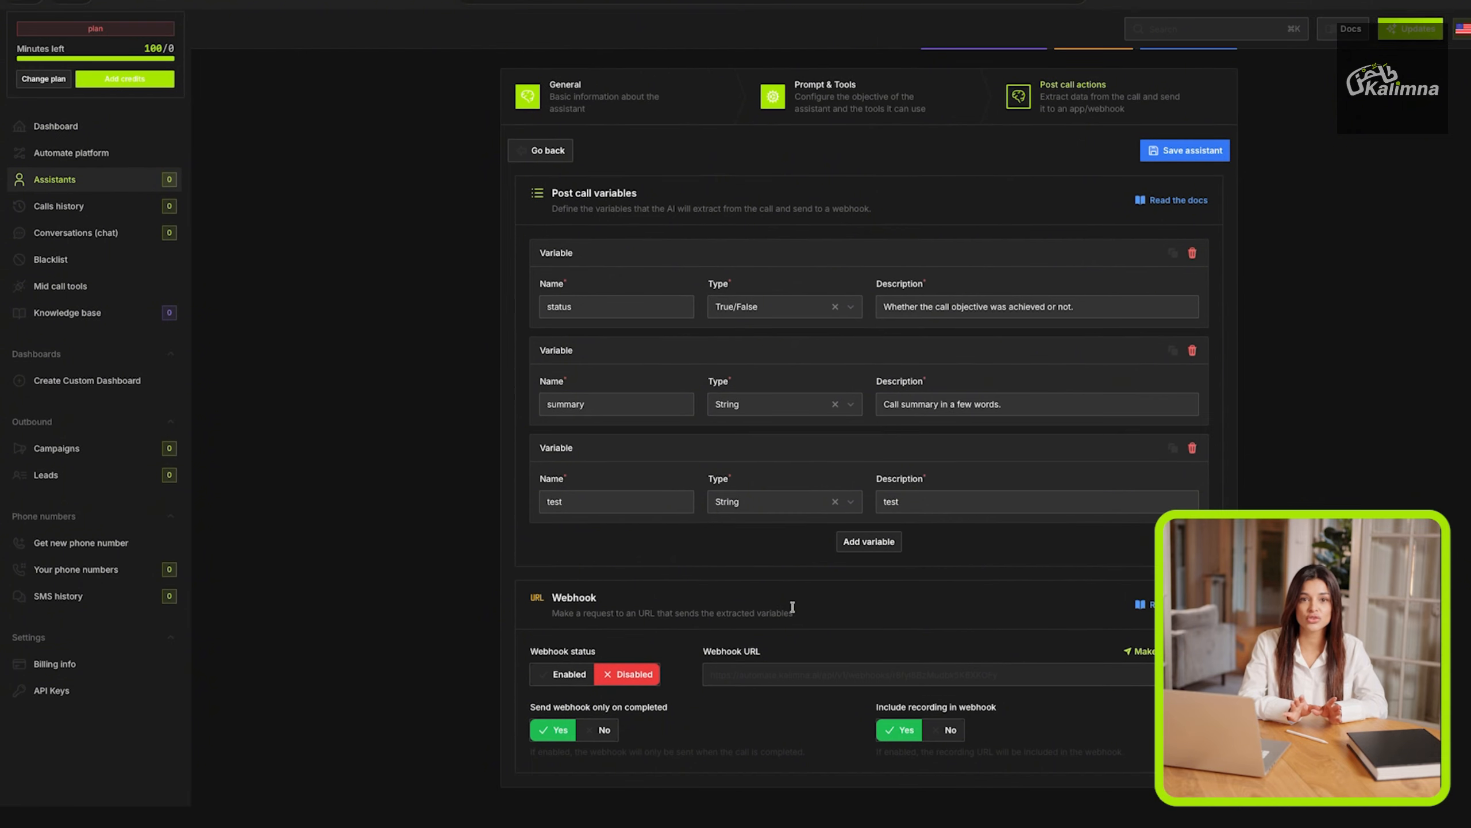
left_click(760, 672)
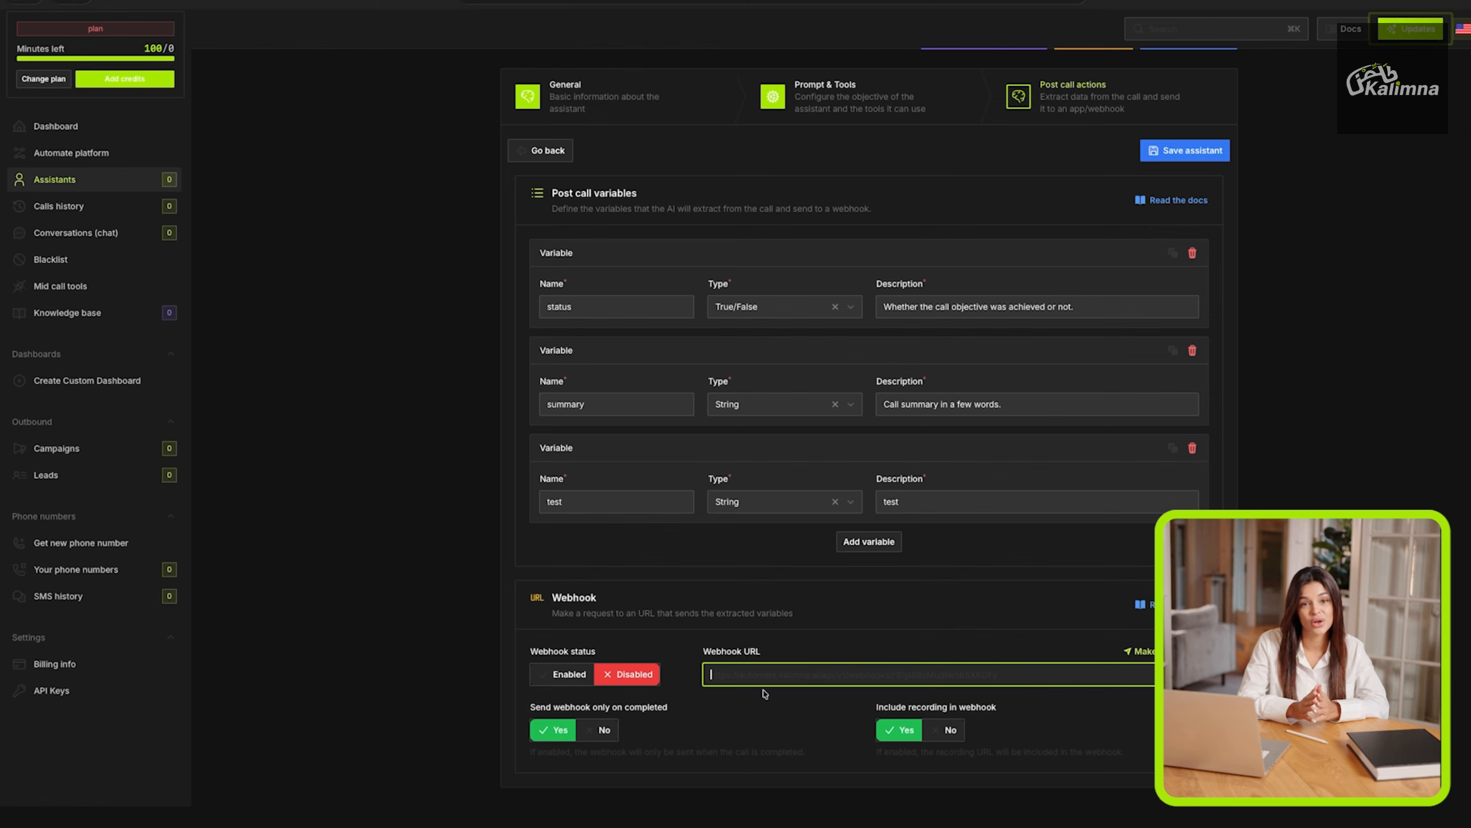
scroll(777, 653, "up", 2)
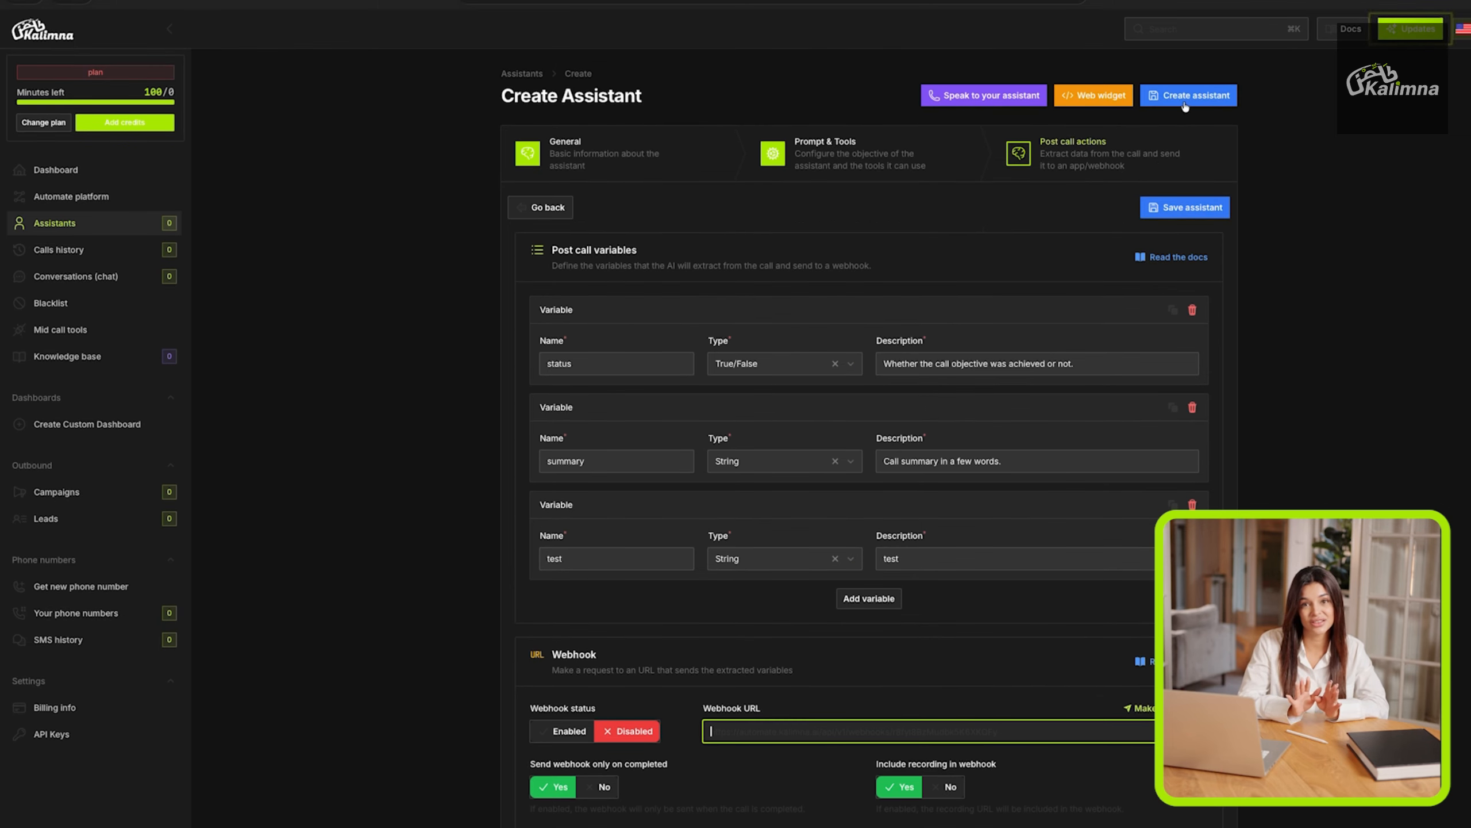
left_click(1187, 97)
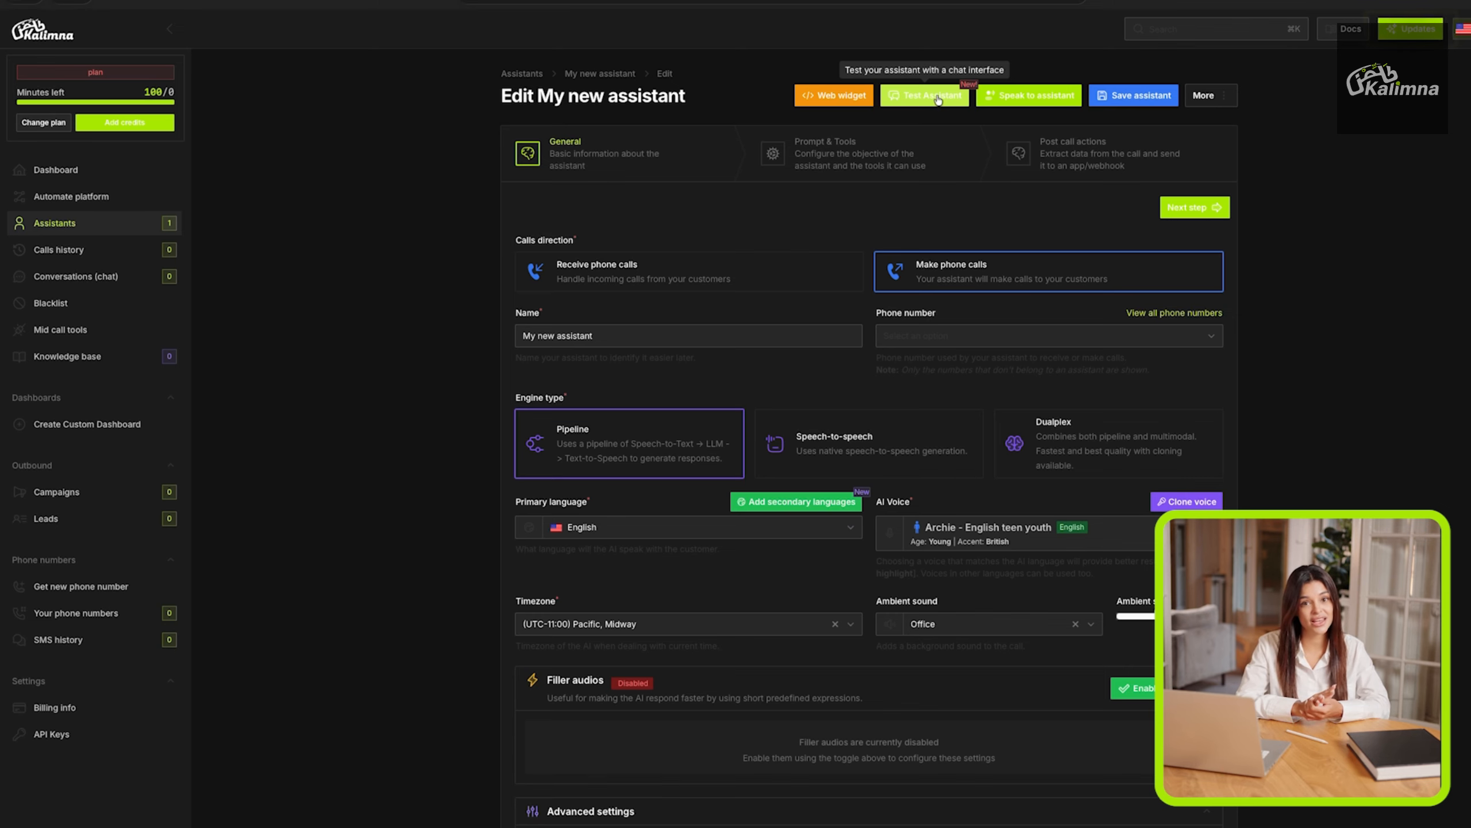
Start a test chat with the created assistant, view its opening message and close the chat.
left_click(1019, 96)
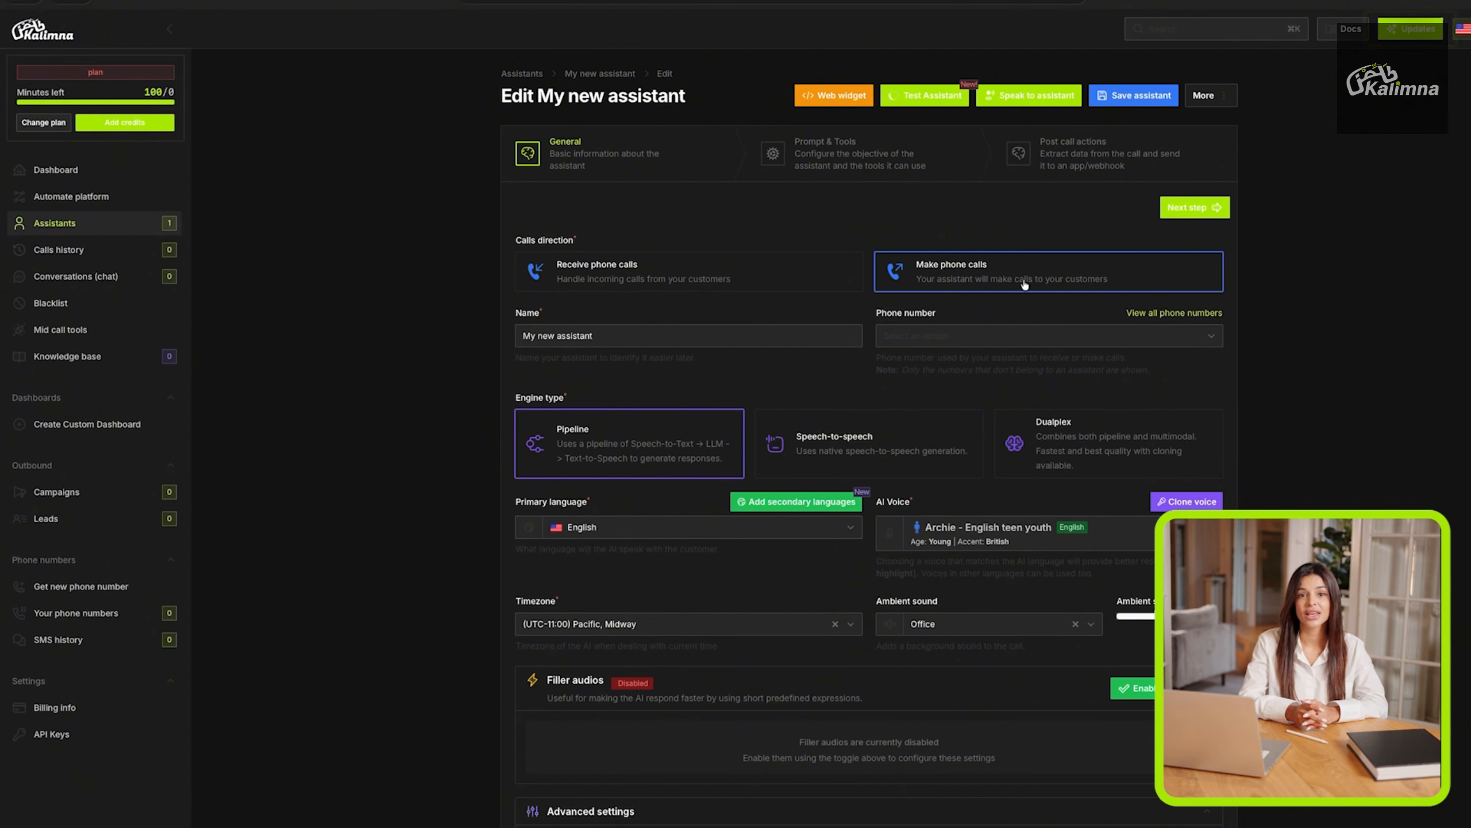
left_click(930, 96)
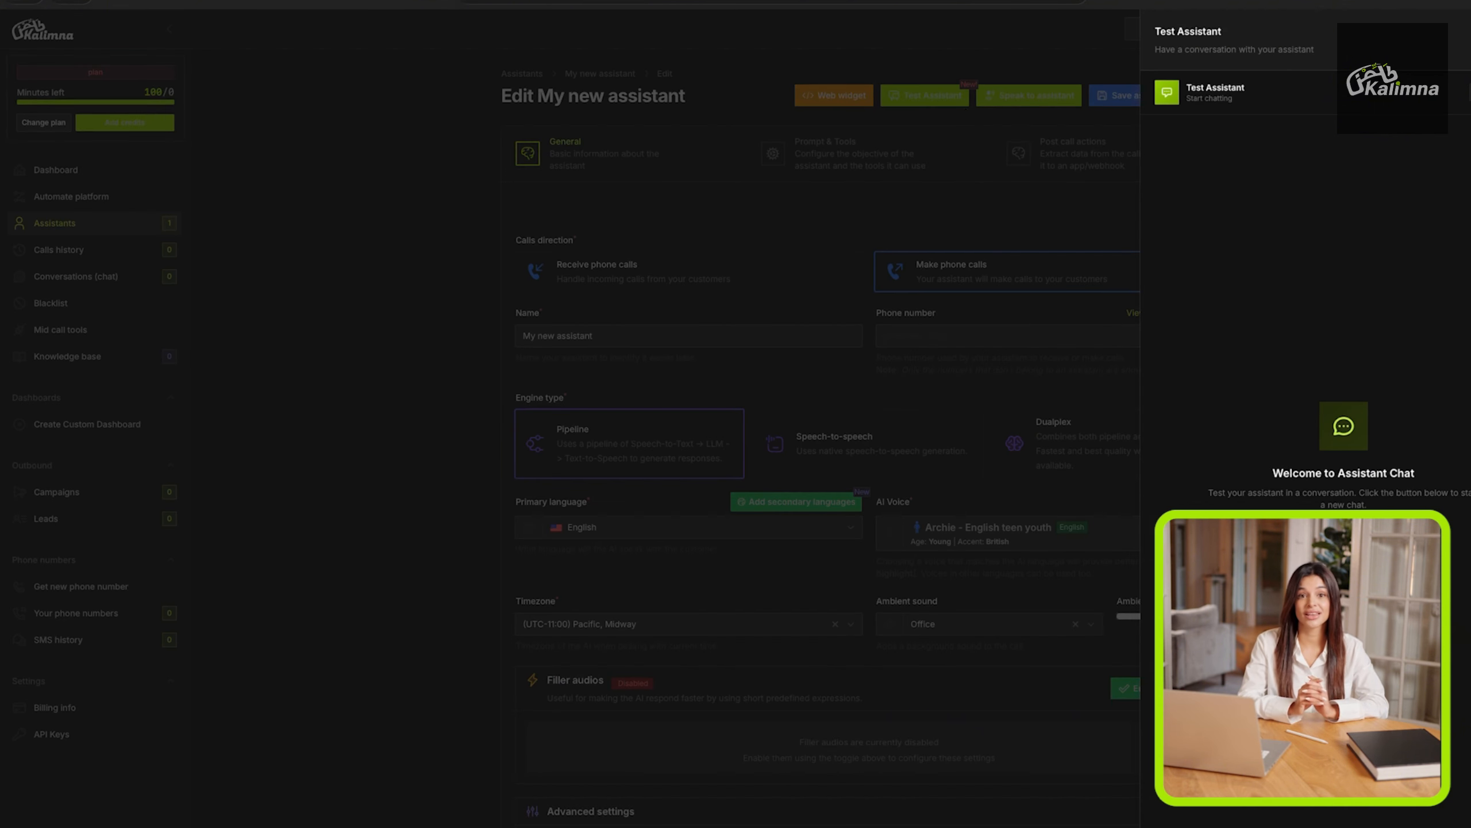
left_click(1344, 535)
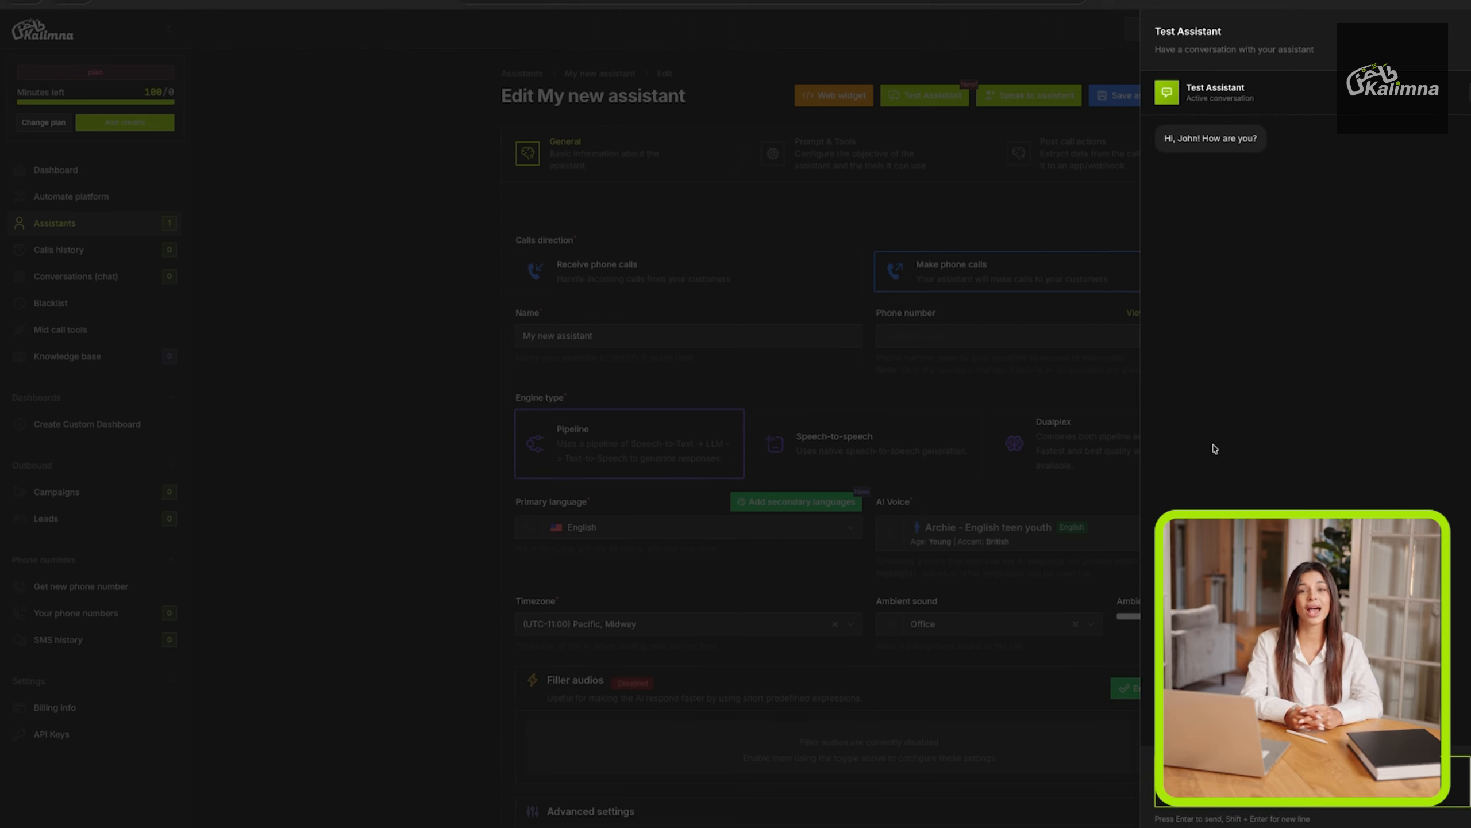
left_click(1114, 421)
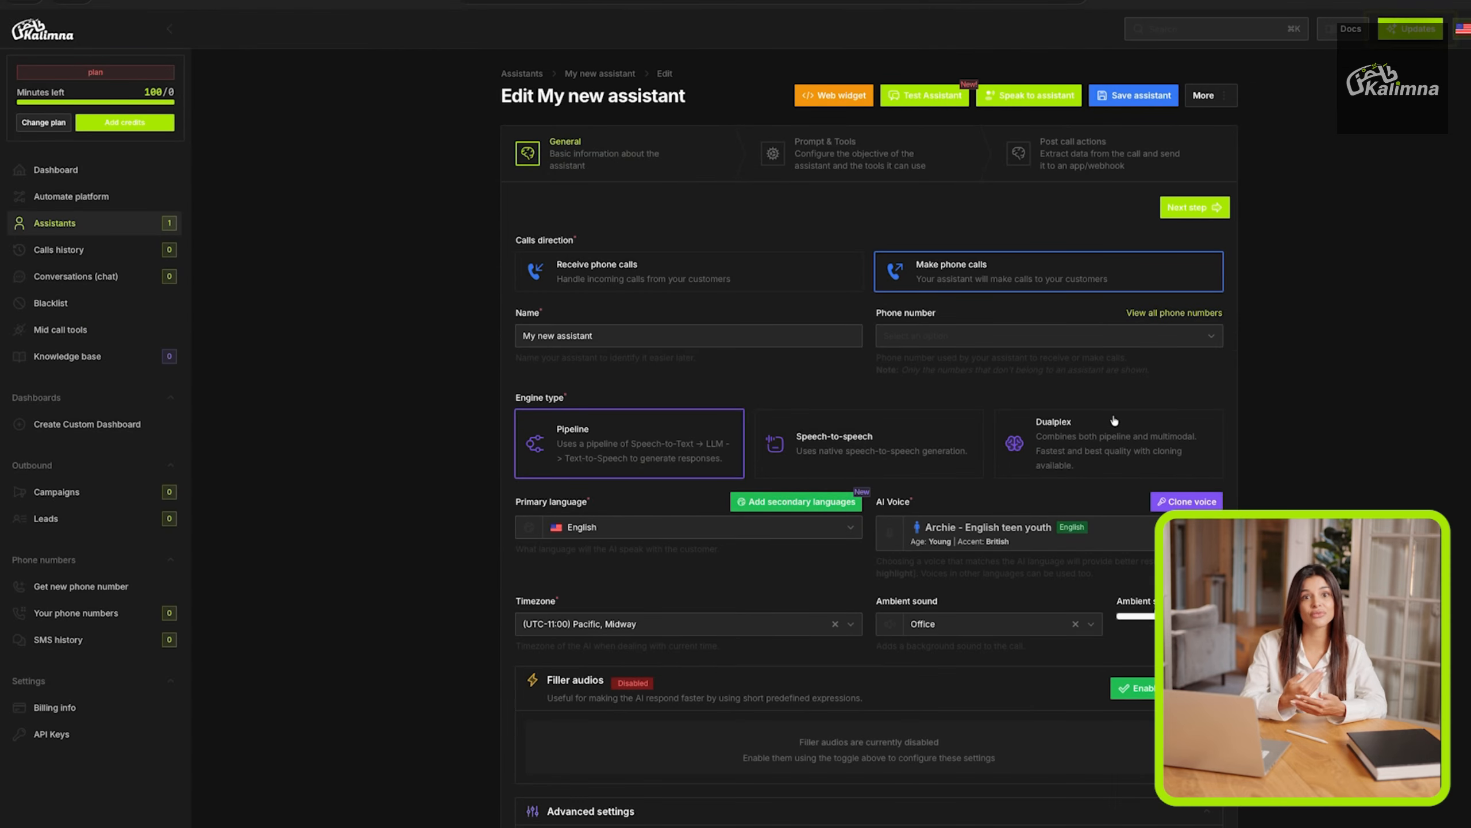